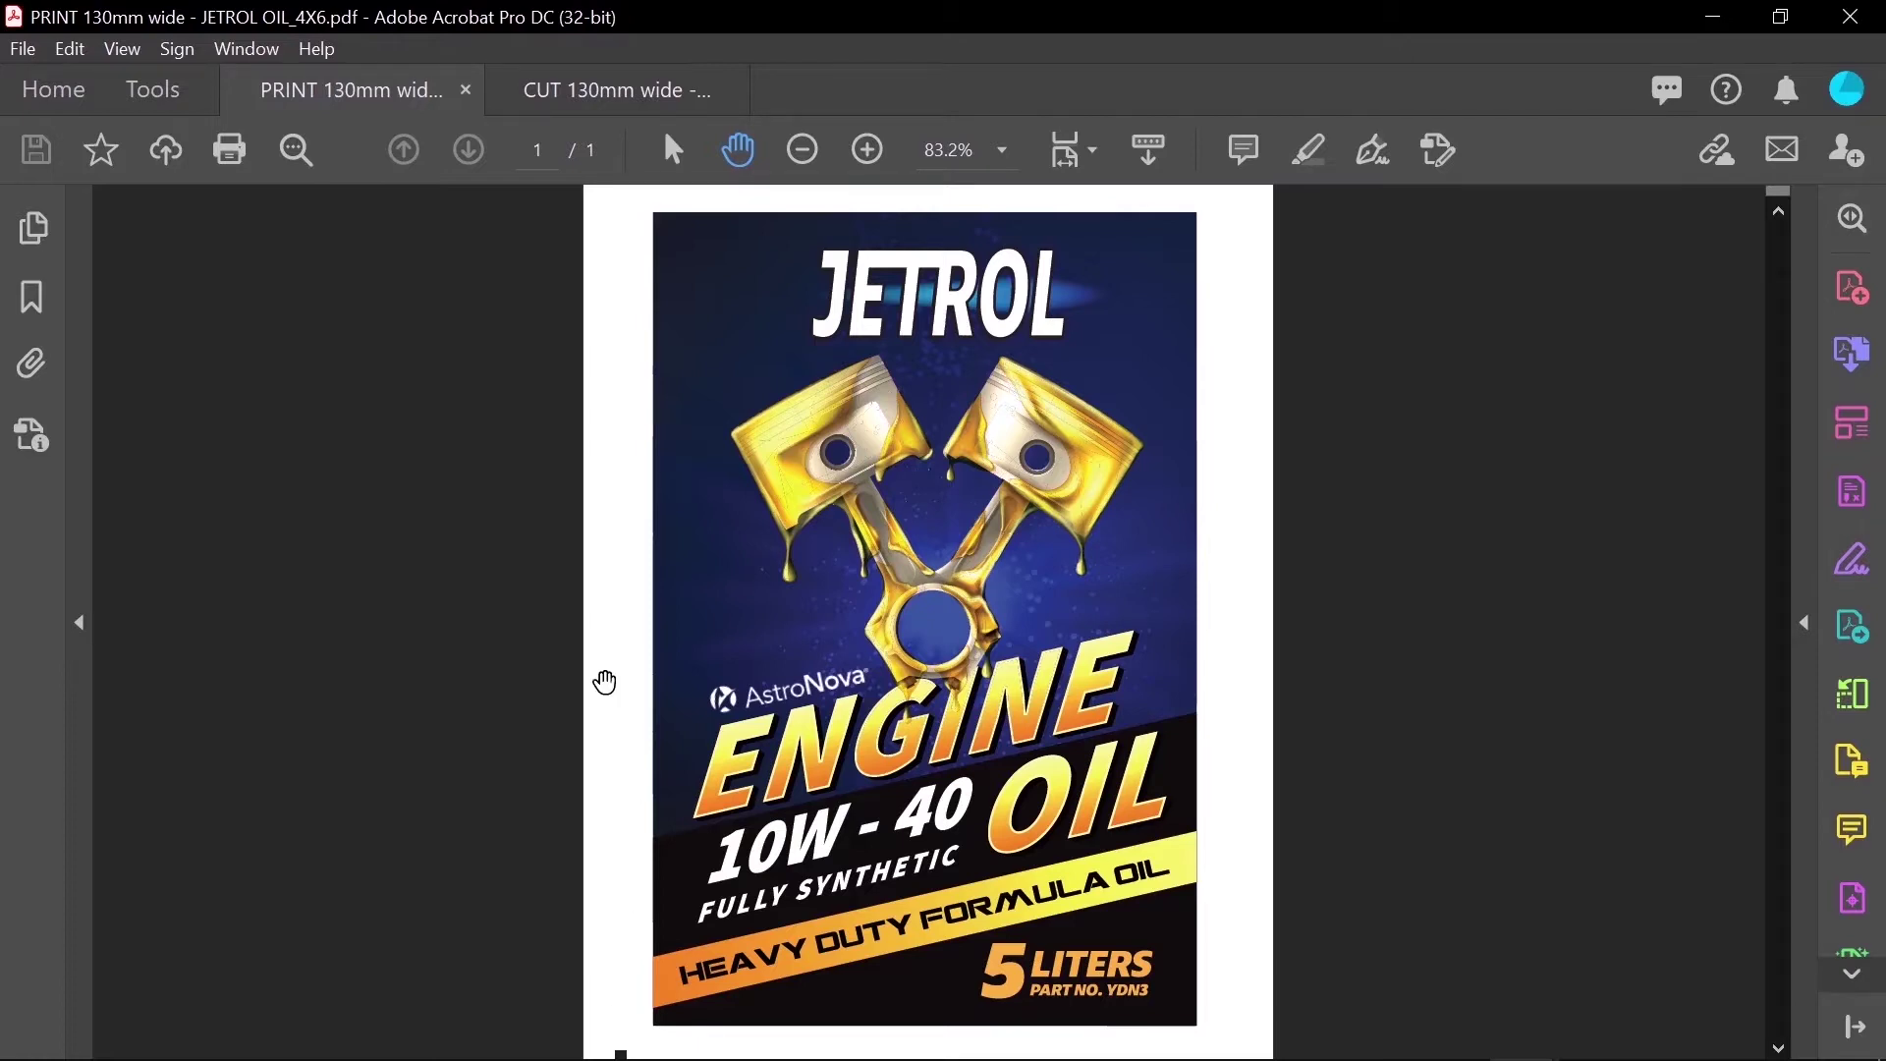
# Step: Leave the two PDFs in Acrobat and bring up Illustrator's Home screen with its new-file presets
pyautogui.click(576, 95)
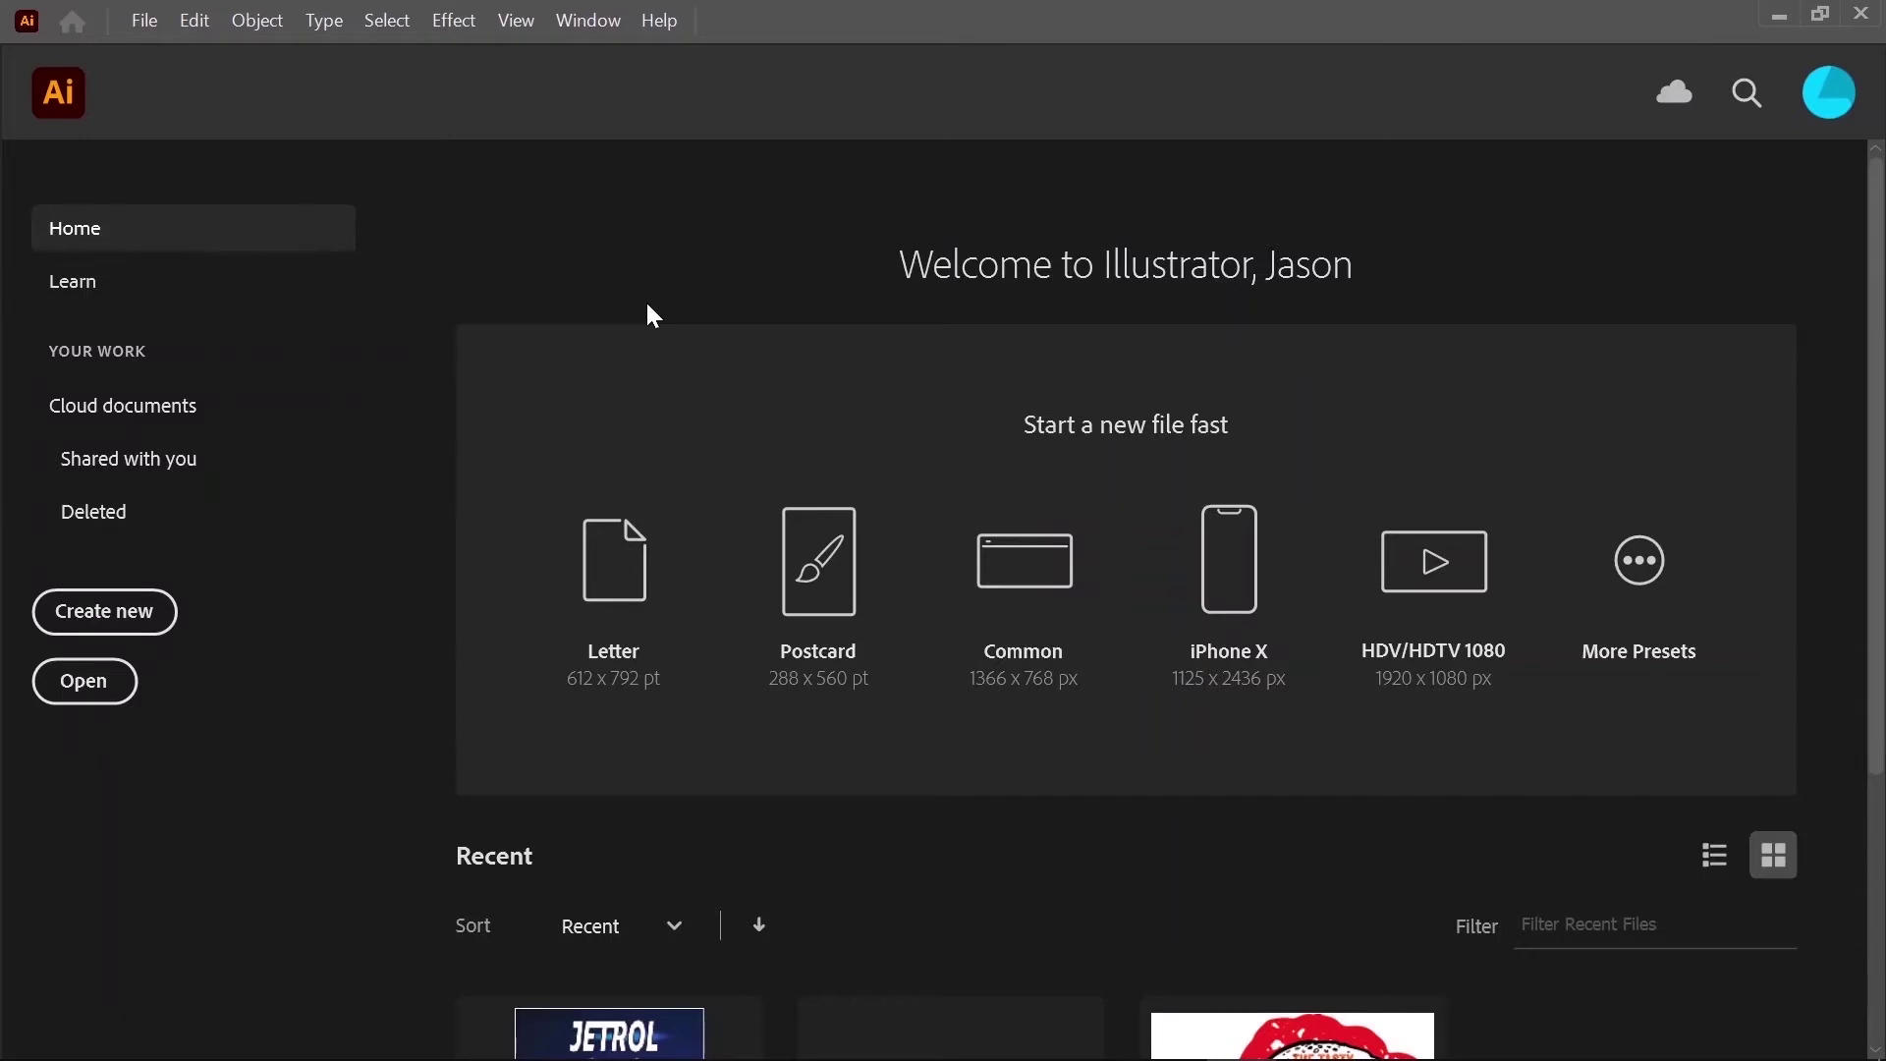
# Step: Start a new document from File > New and name it 'Print File OIL'
pyautogui.click(152, 26)
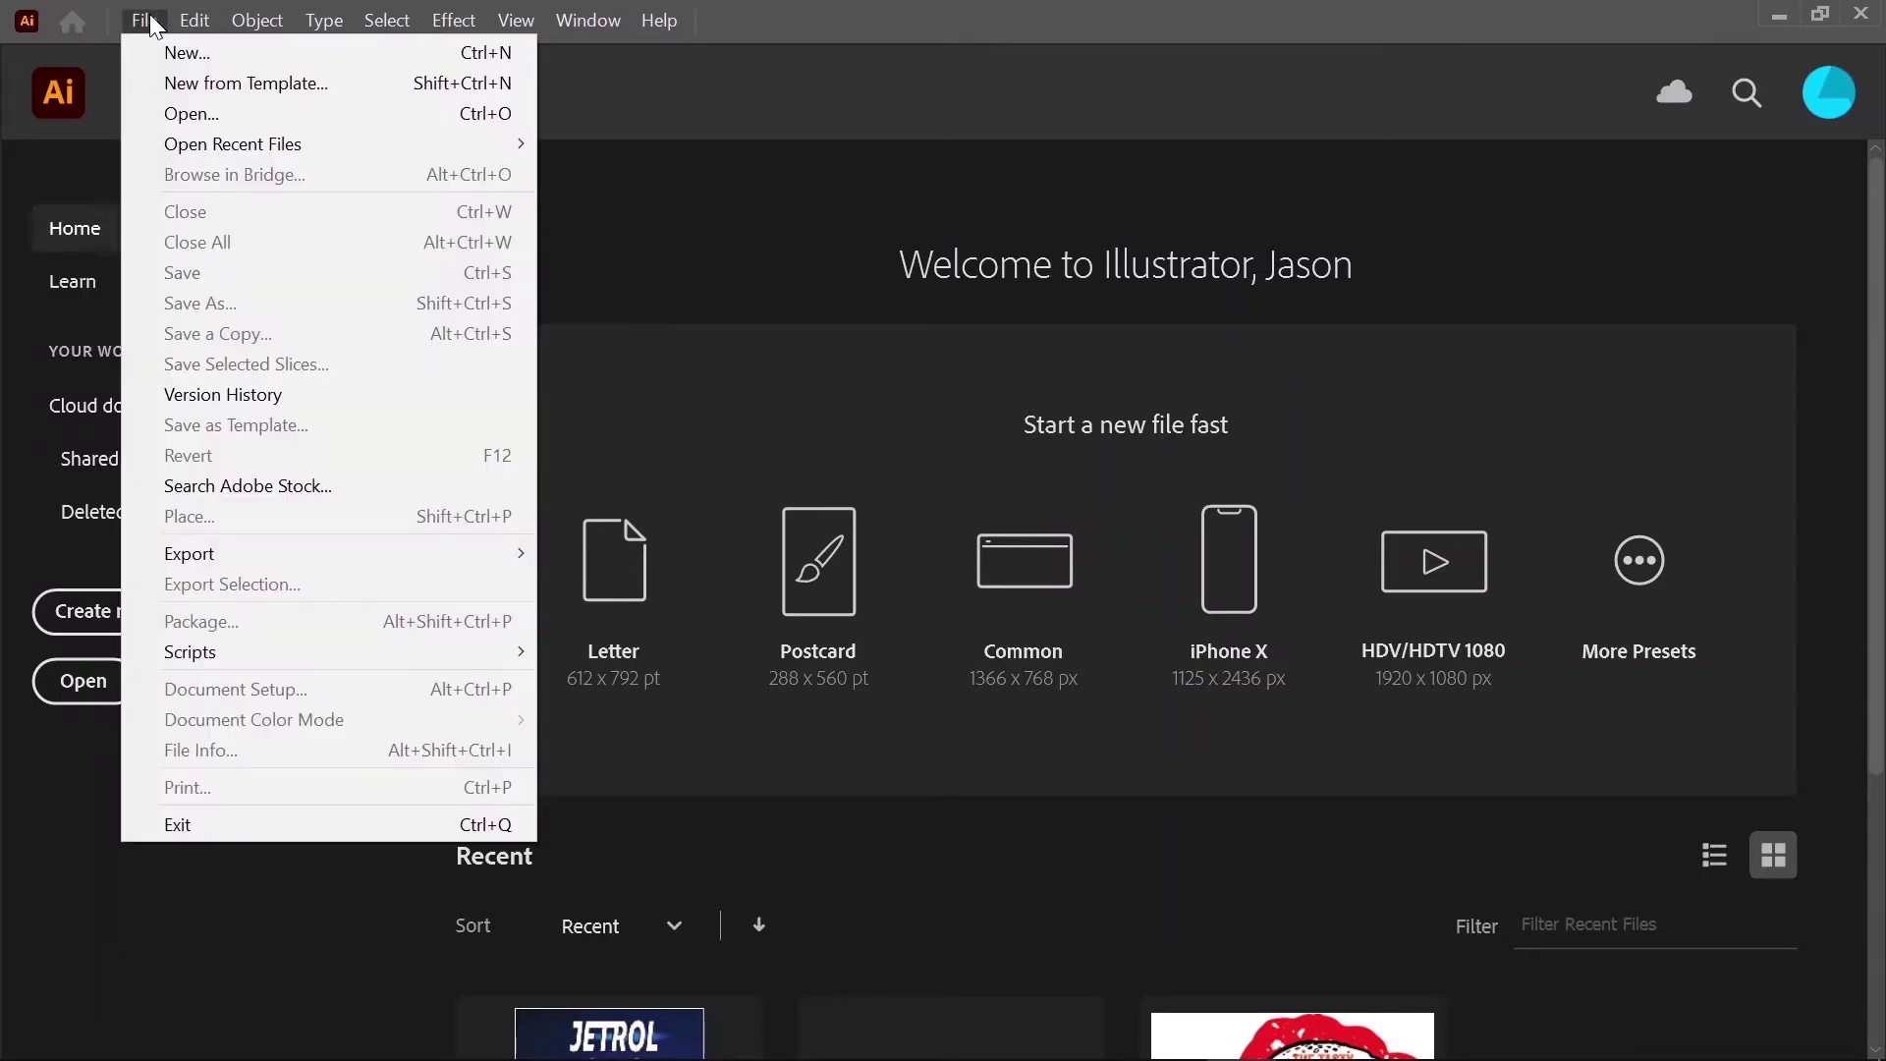
pyautogui.click(184, 54)
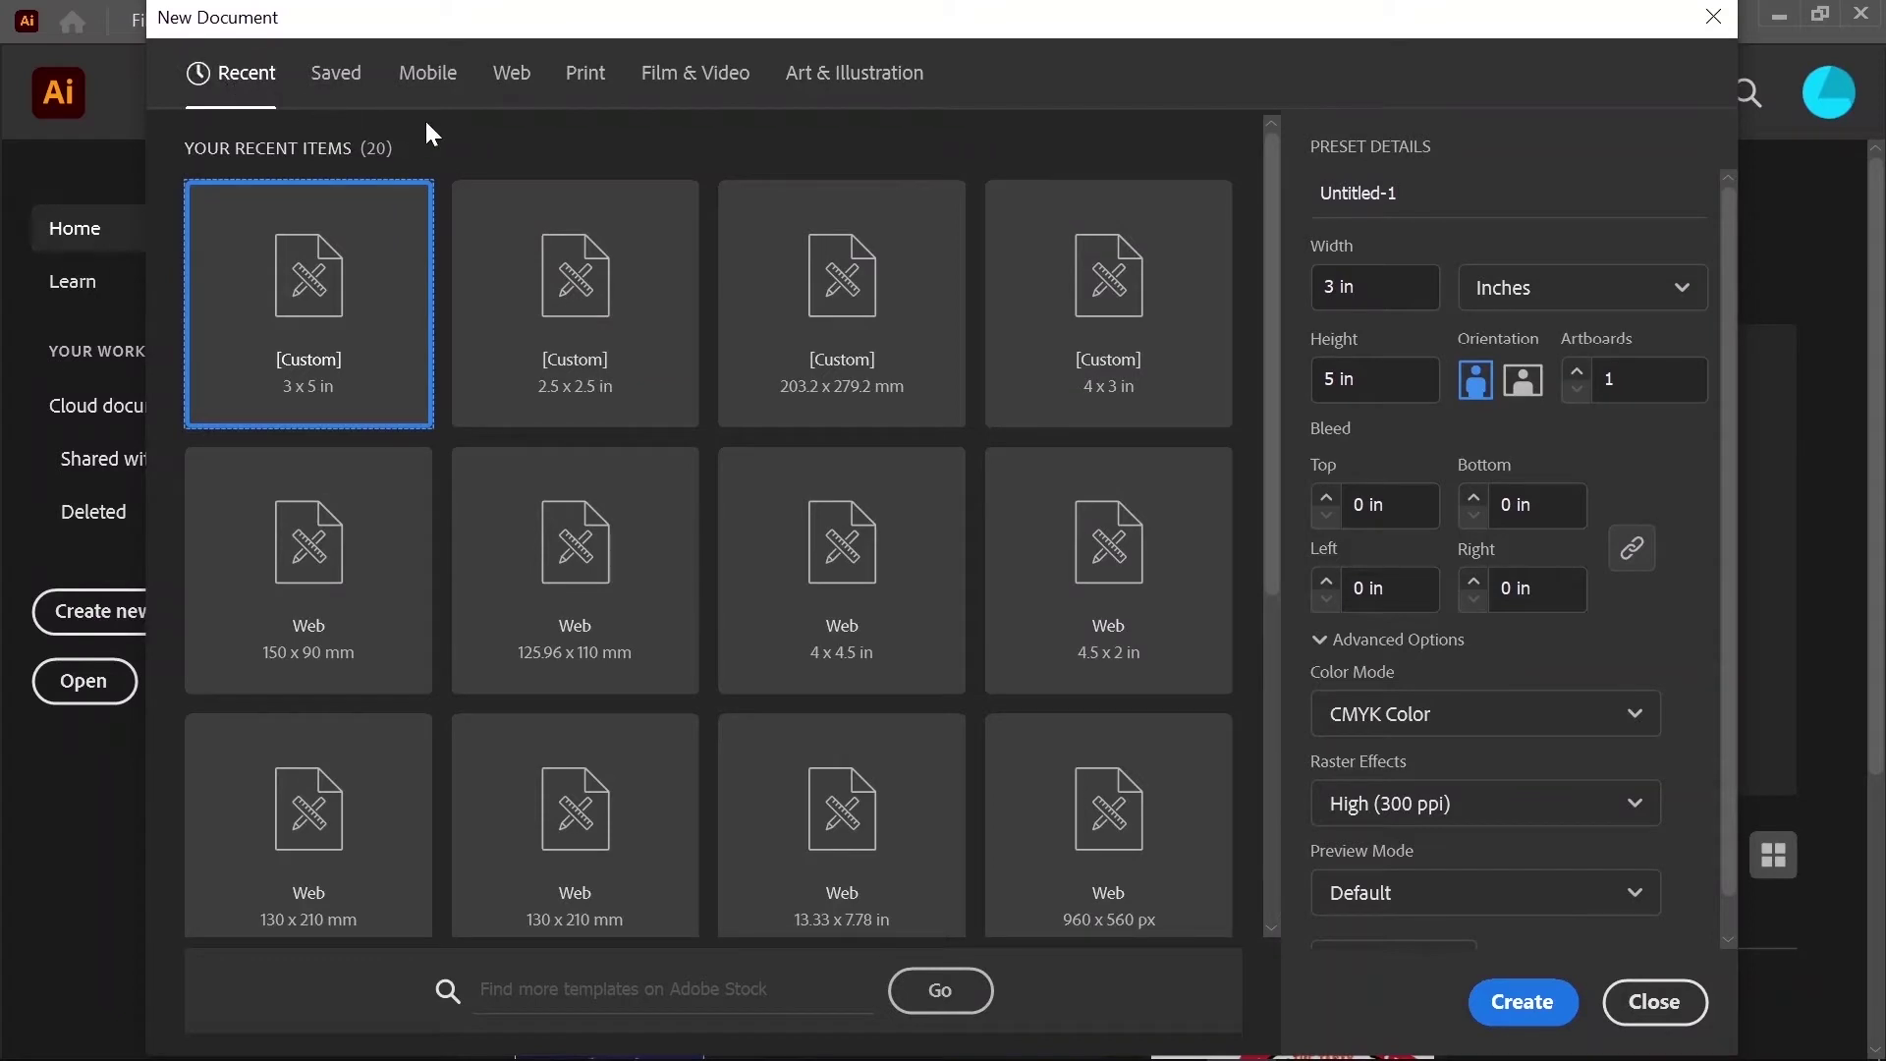
pyautogui.click(1416, 189)
pyautogui.press('BackSpace')
pyautogui.press('BackSpace')
pyautogui.press('BackSpace')
pyautogui.press('BackSpace')
pyautogui.press('BackSpace')
pyautogui.press('BackSpace')
pyautogui.press('BackSpace')
pyautogui.press('BackSpace')
pyautogui.press('BackSpace')
pyautogui.press('BackSpace')
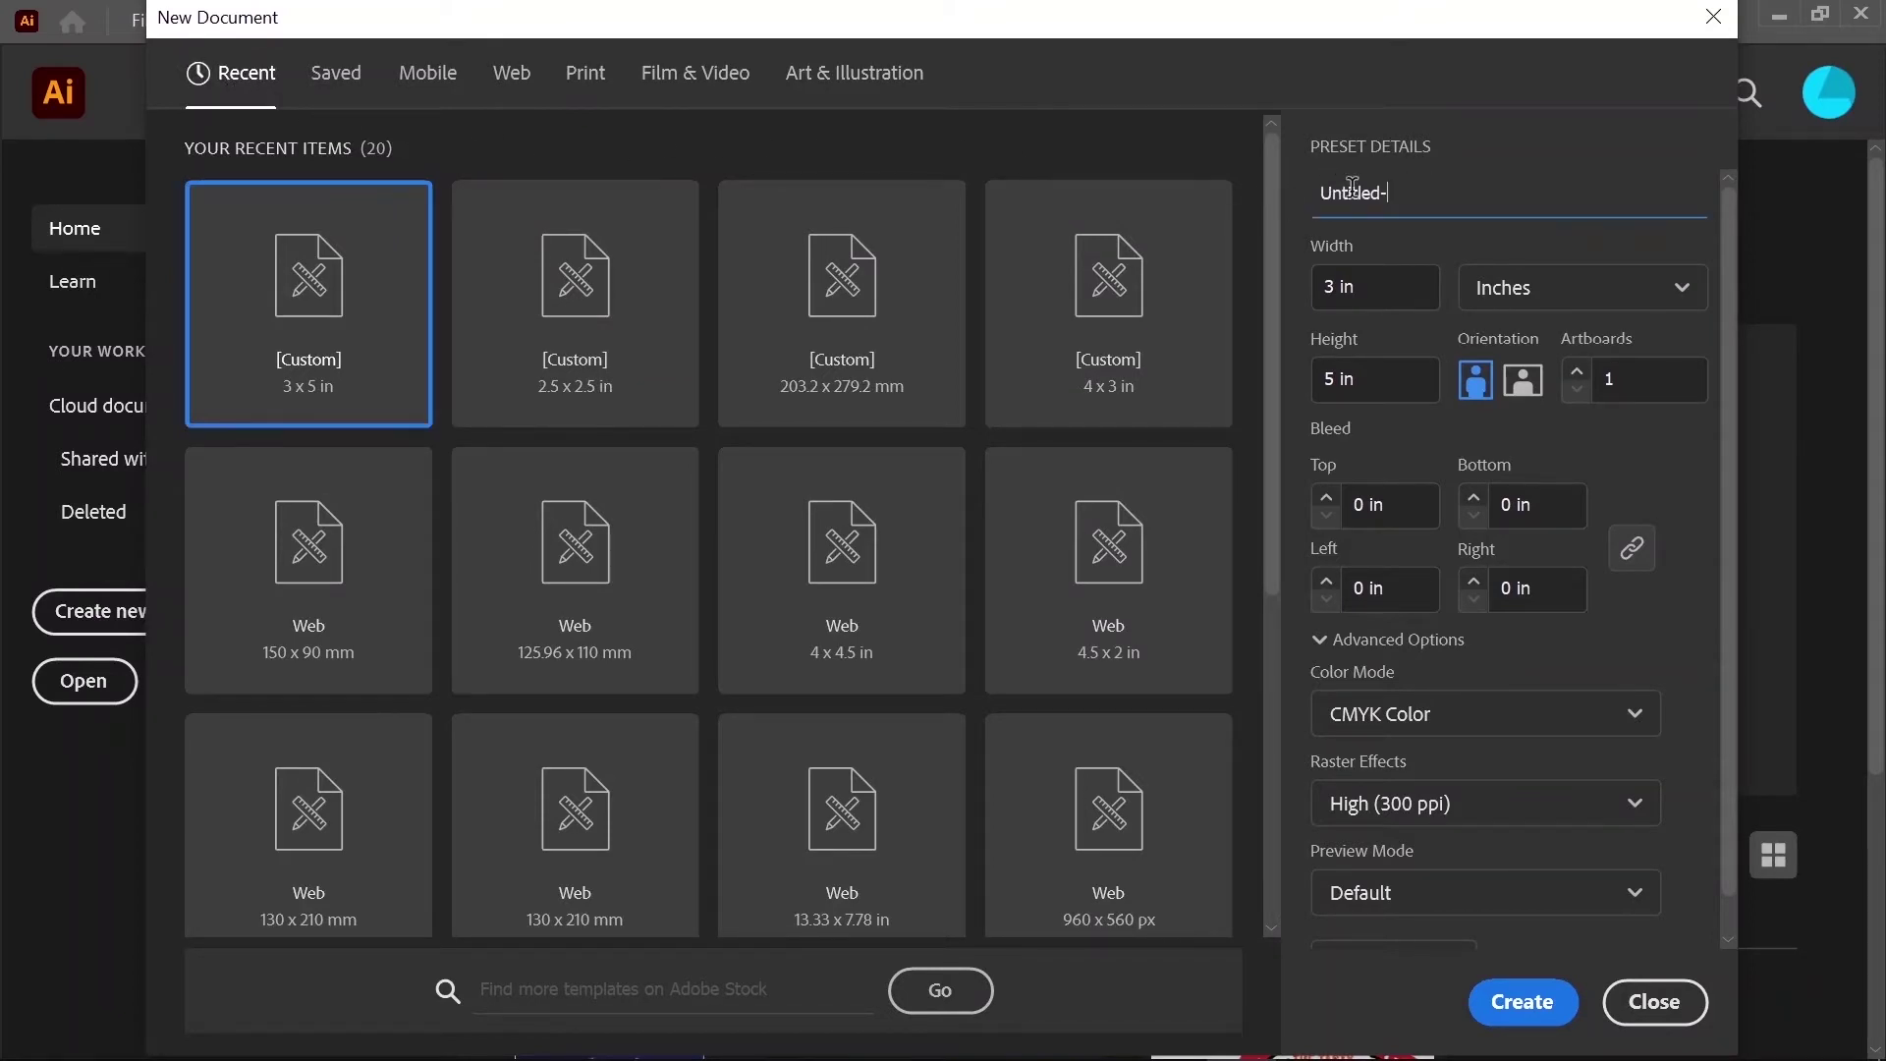
pyautogui.write('Print File OIL')
# Step: Switch units to millimetres, set the size to 130 x 165 mm, and create the document
pyautogui.click(1556, 279)
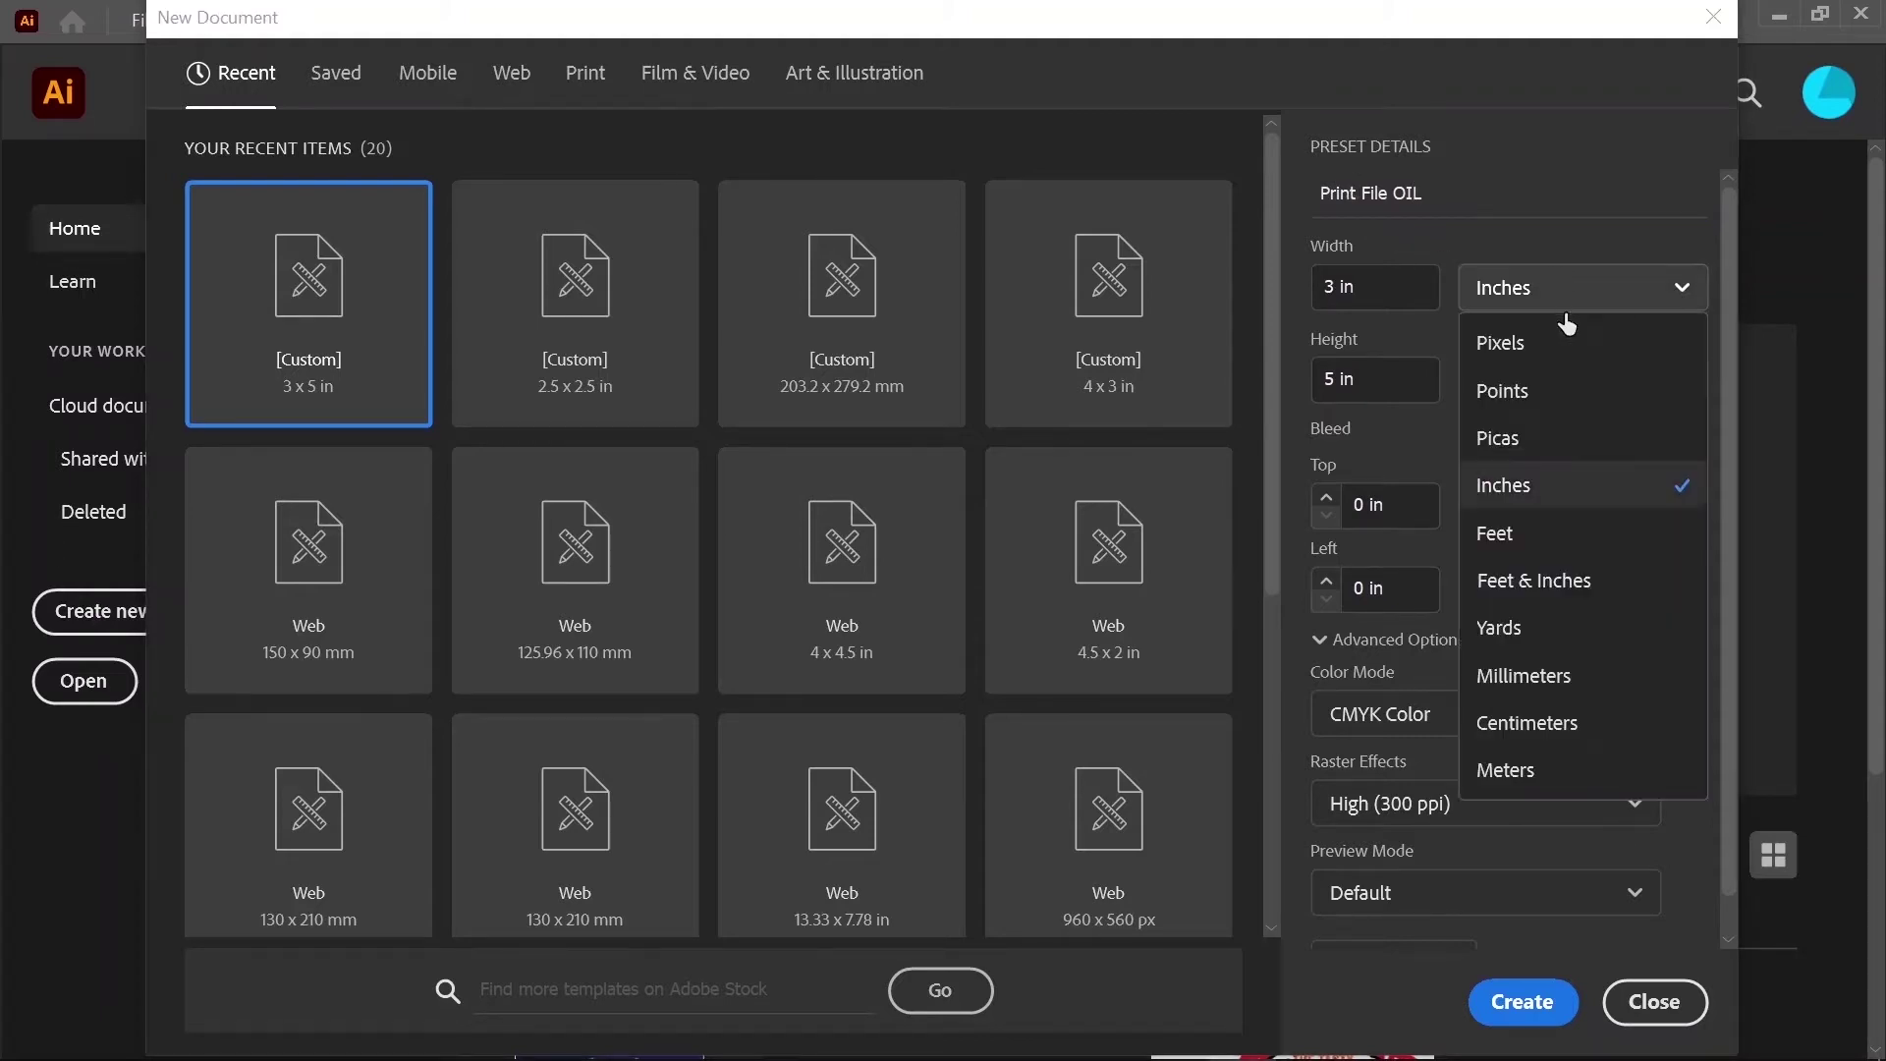
pyautogui.click(1552, 677)
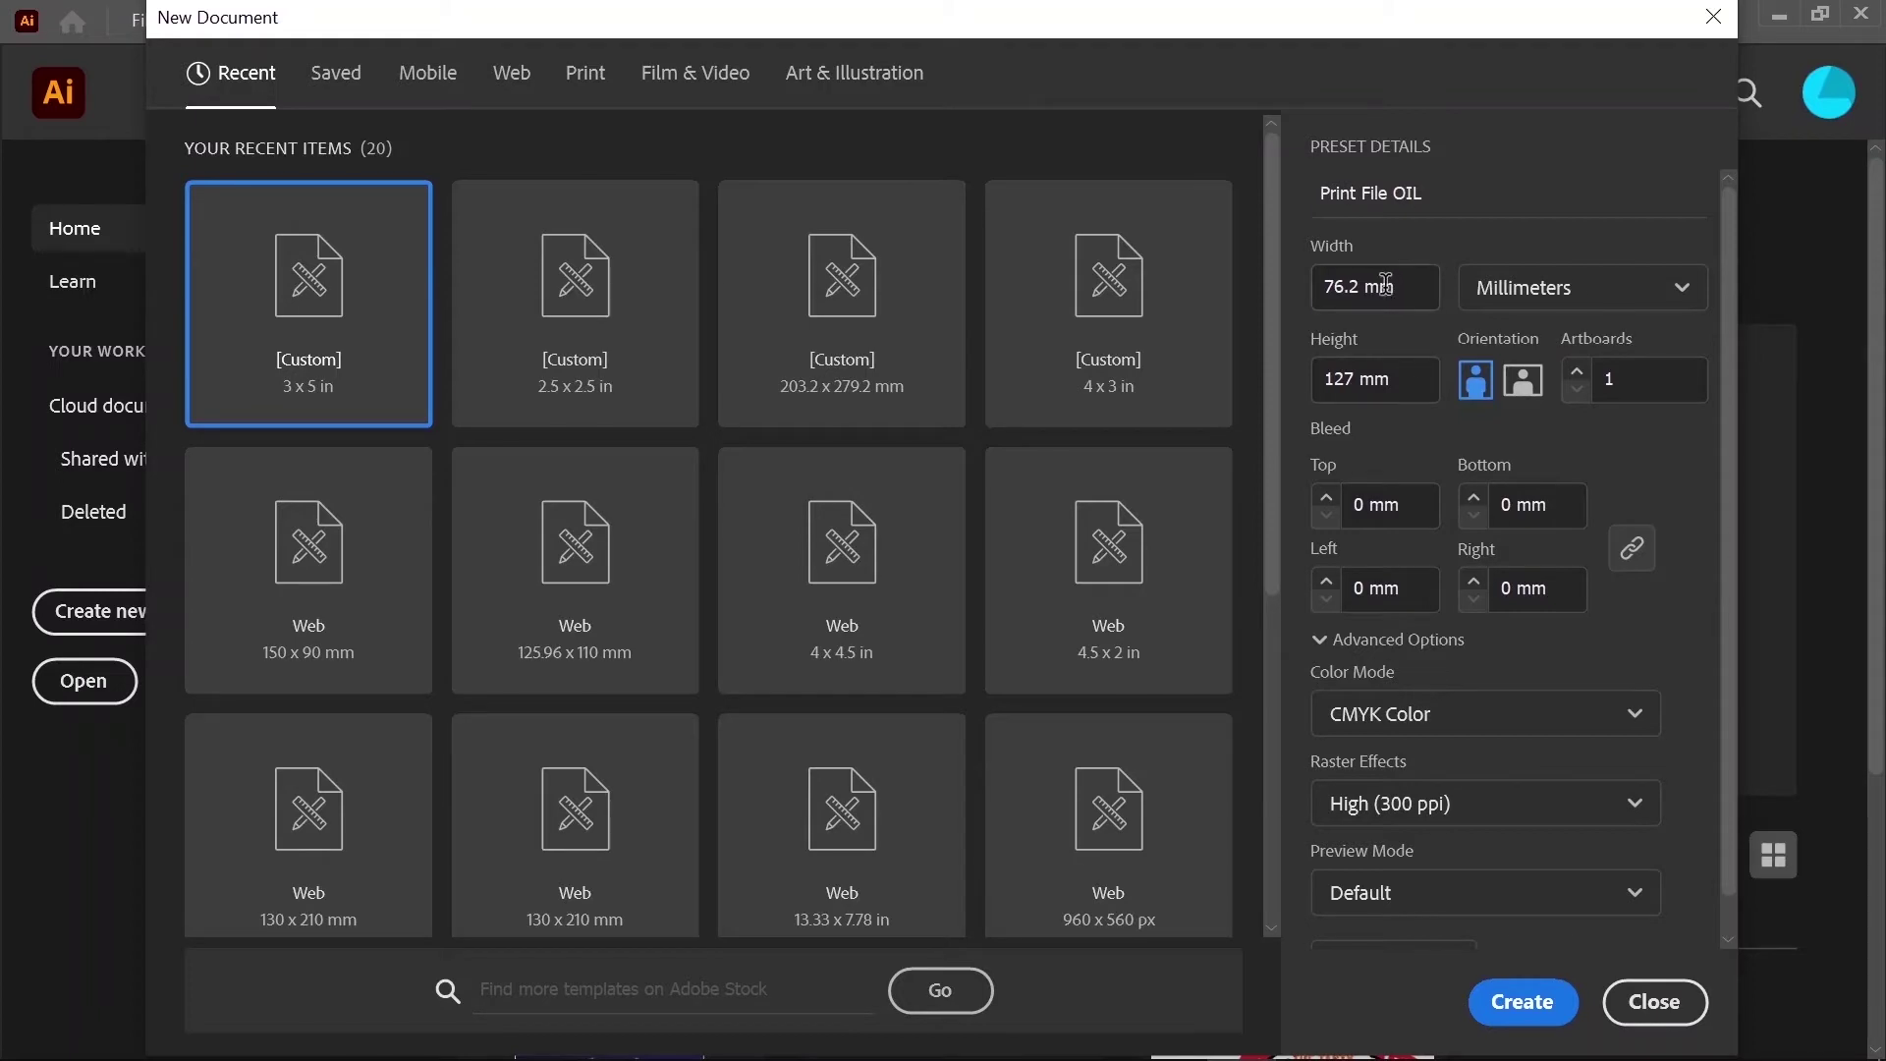
pyautogui.click(1361, 286)
pyautogui.press('BackSpace')
pyautogui.press('BackSpace')
pyautogui.press('BackSpace')
pyautogui.press('BackSpace')
pyautogui.write('130')
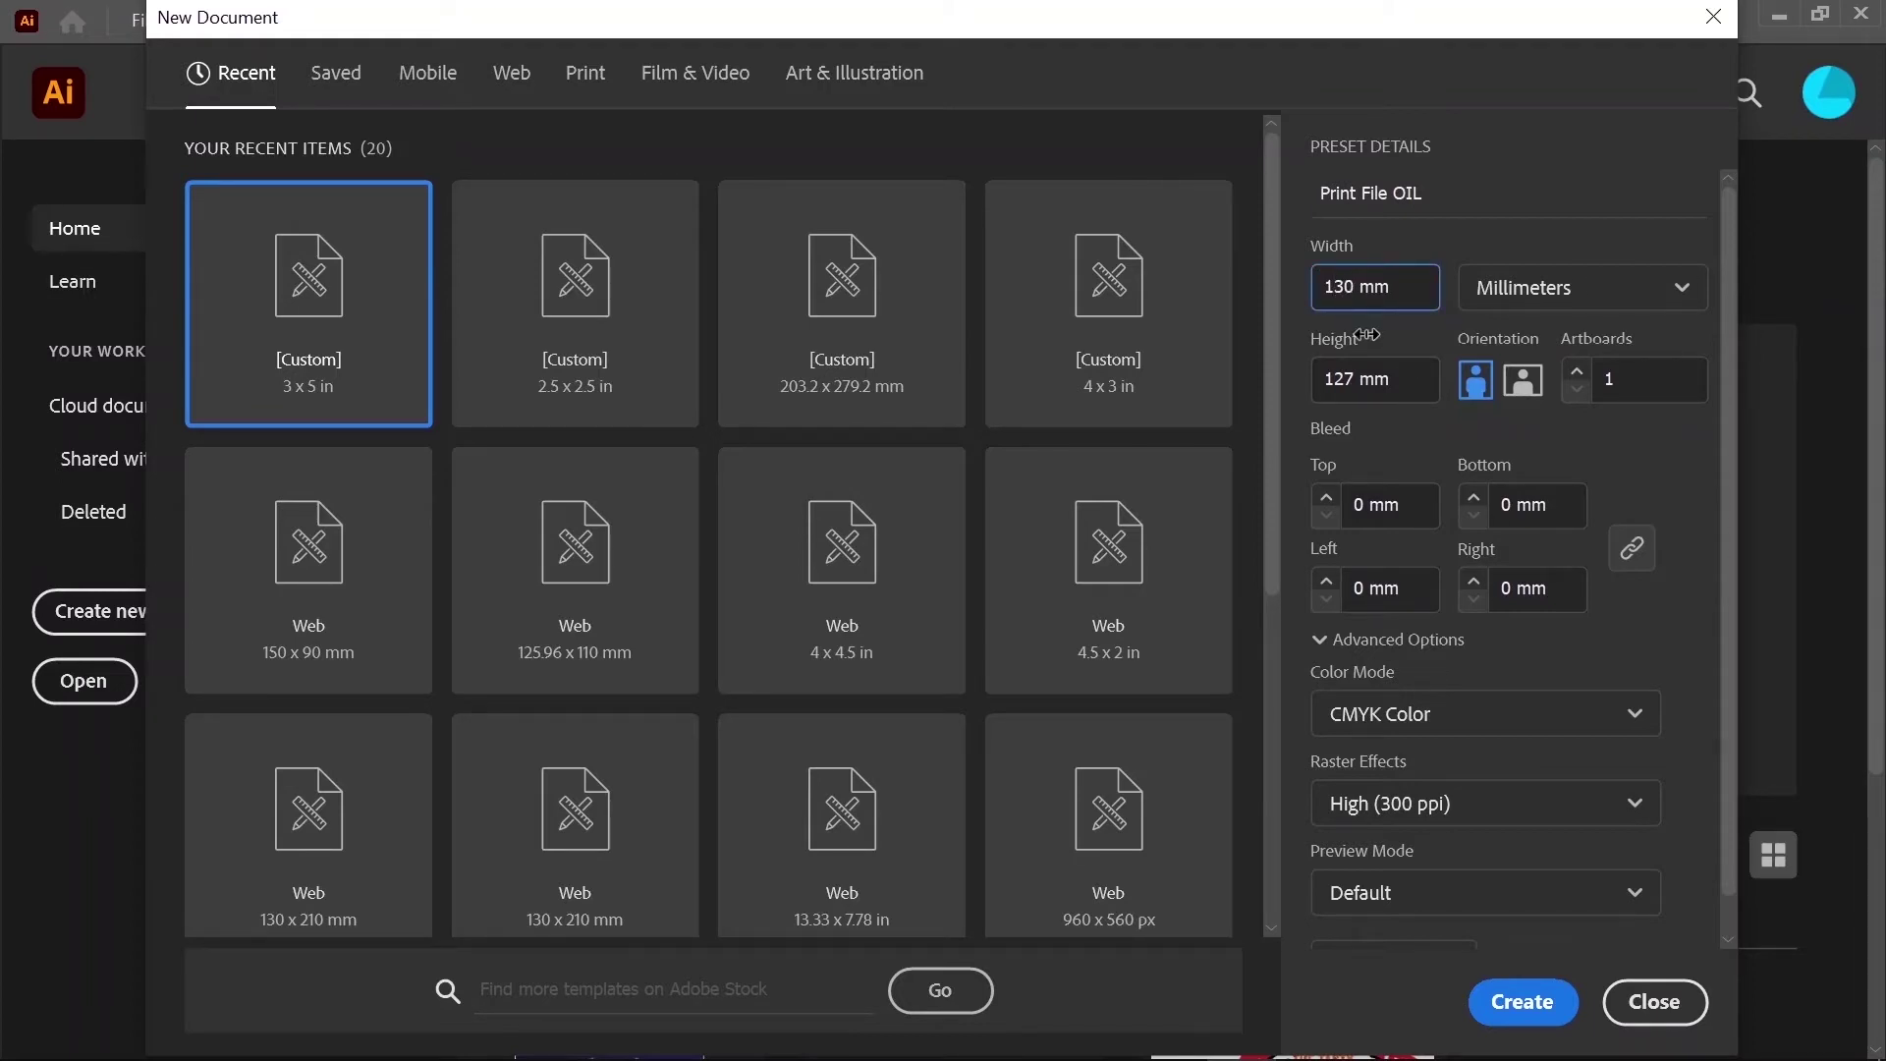
pyautogui.click(1417, 378)
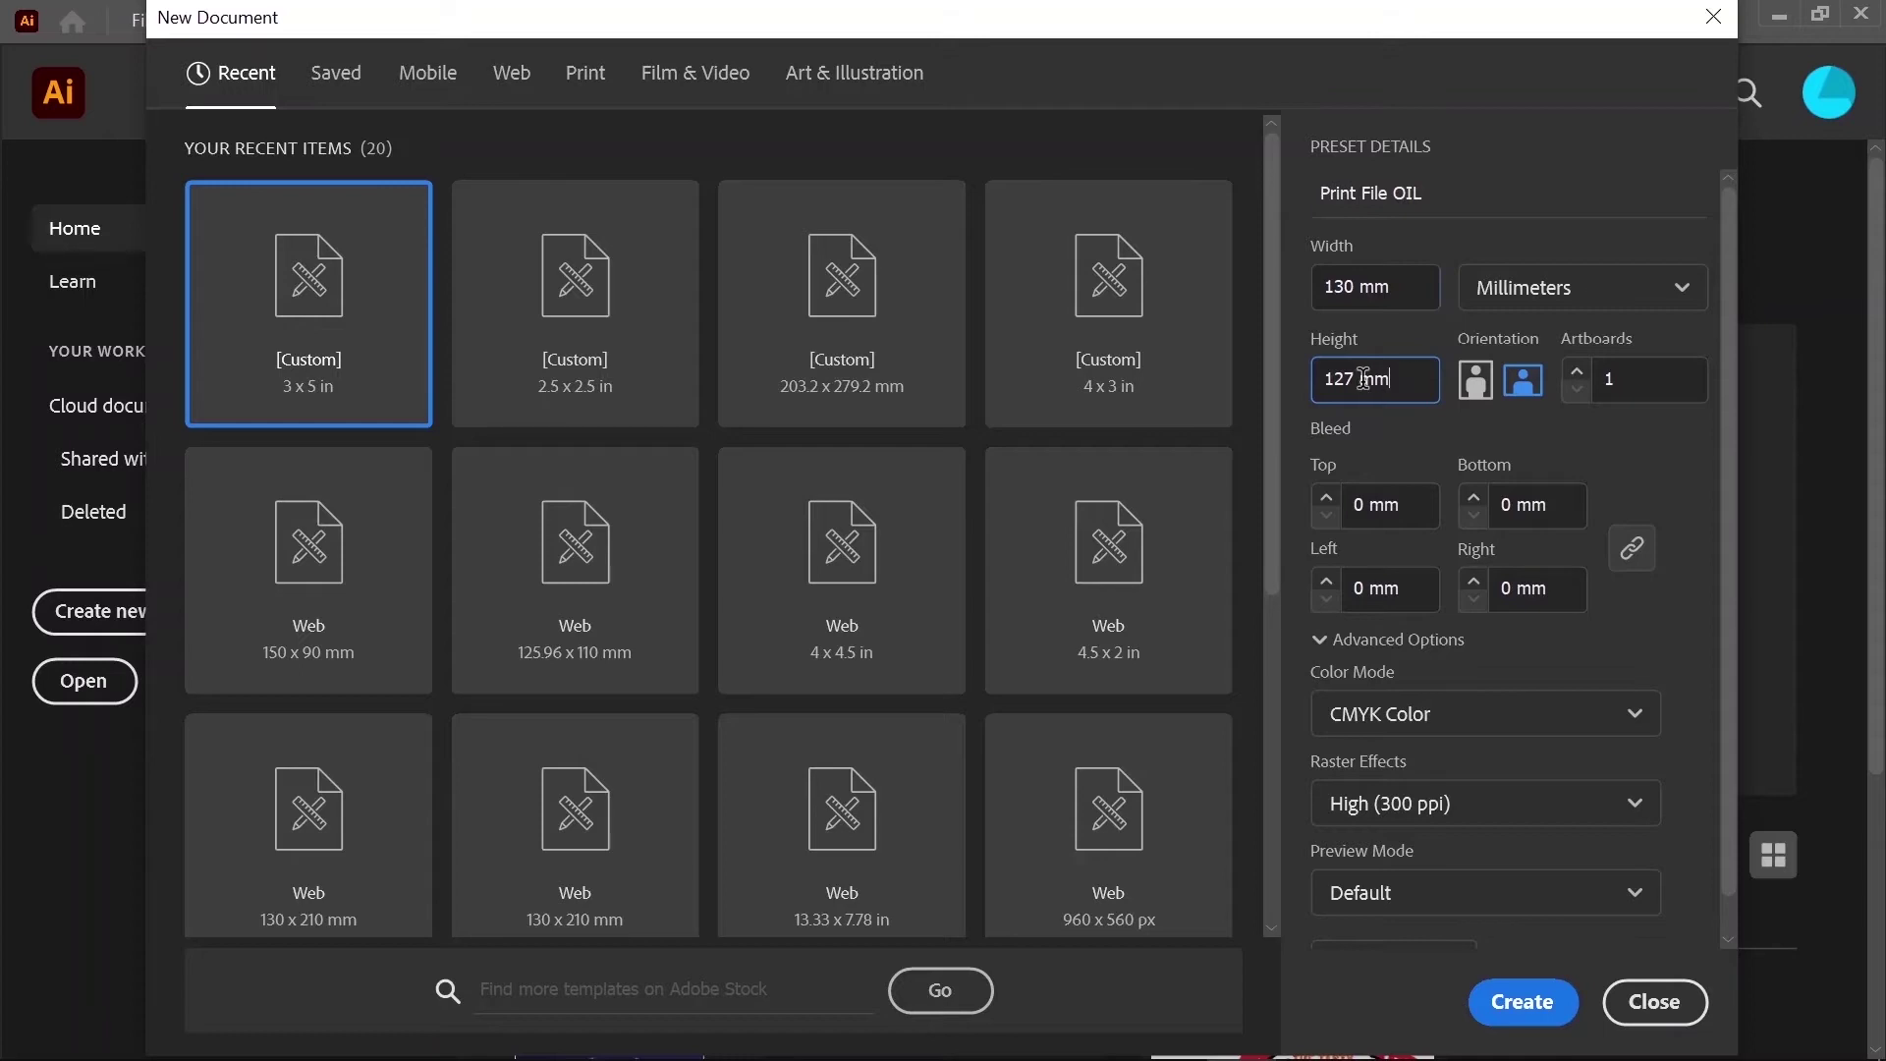
pyautogui.press('BackSpace')
pyautogui.press('BackSpace')
pyautogui.write('65')
pyautogui.click(1521, 1001)
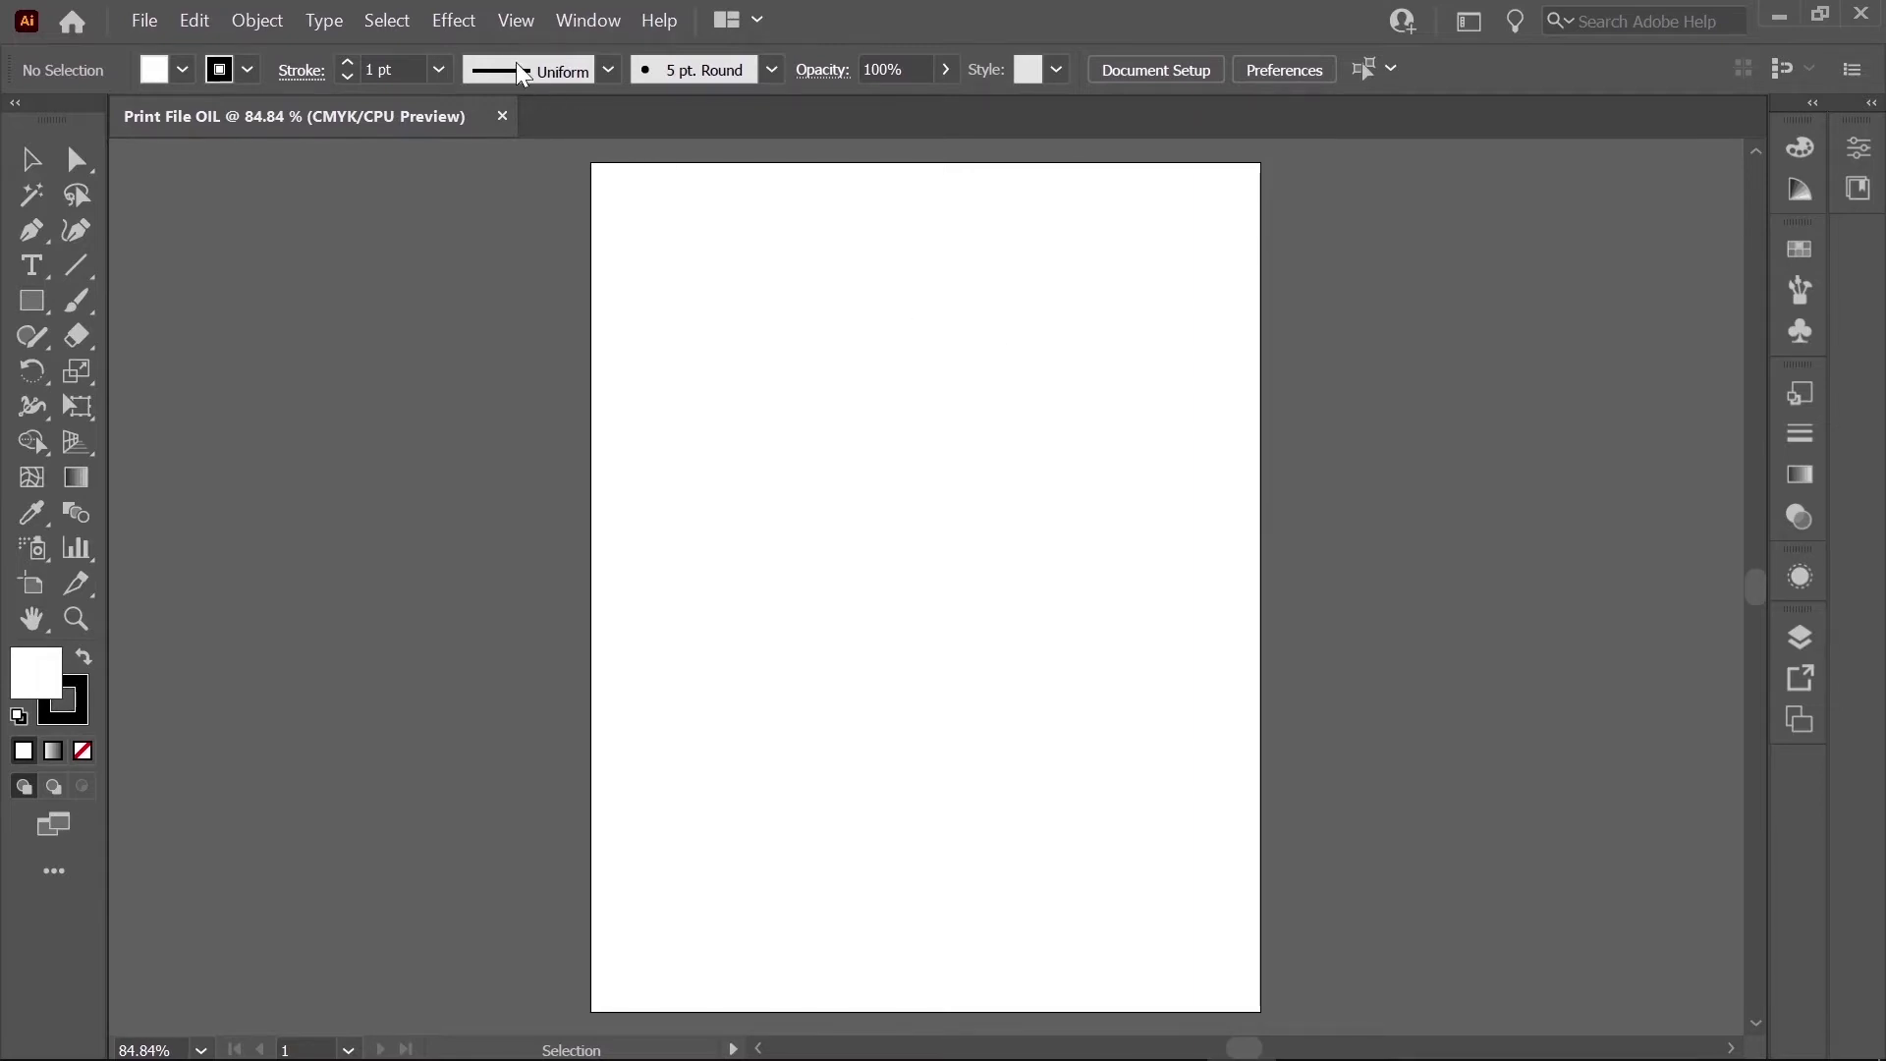
# Step: Show rulers along the canvas edges, toggling them off with Ctrl+R and back on from the context menu
pyautogui.click(513, 22)
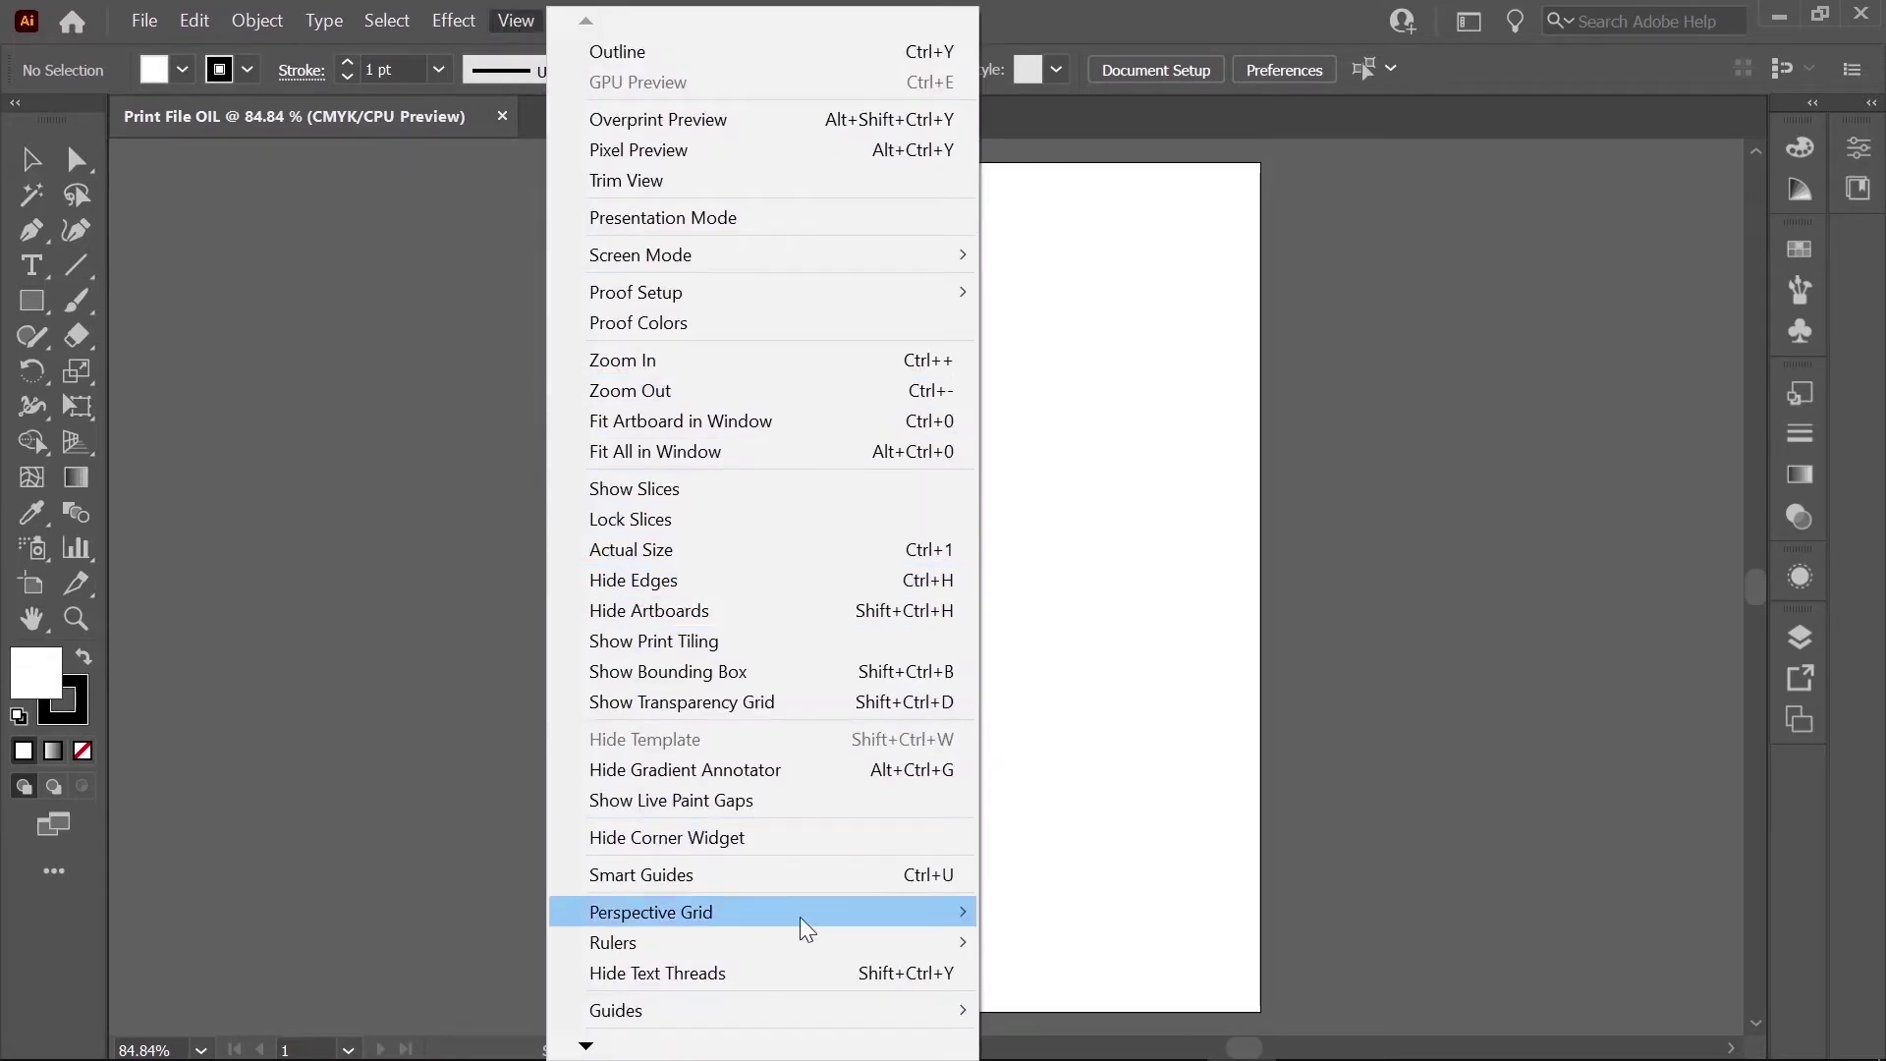
pyautogui.moveTo(899, 945)
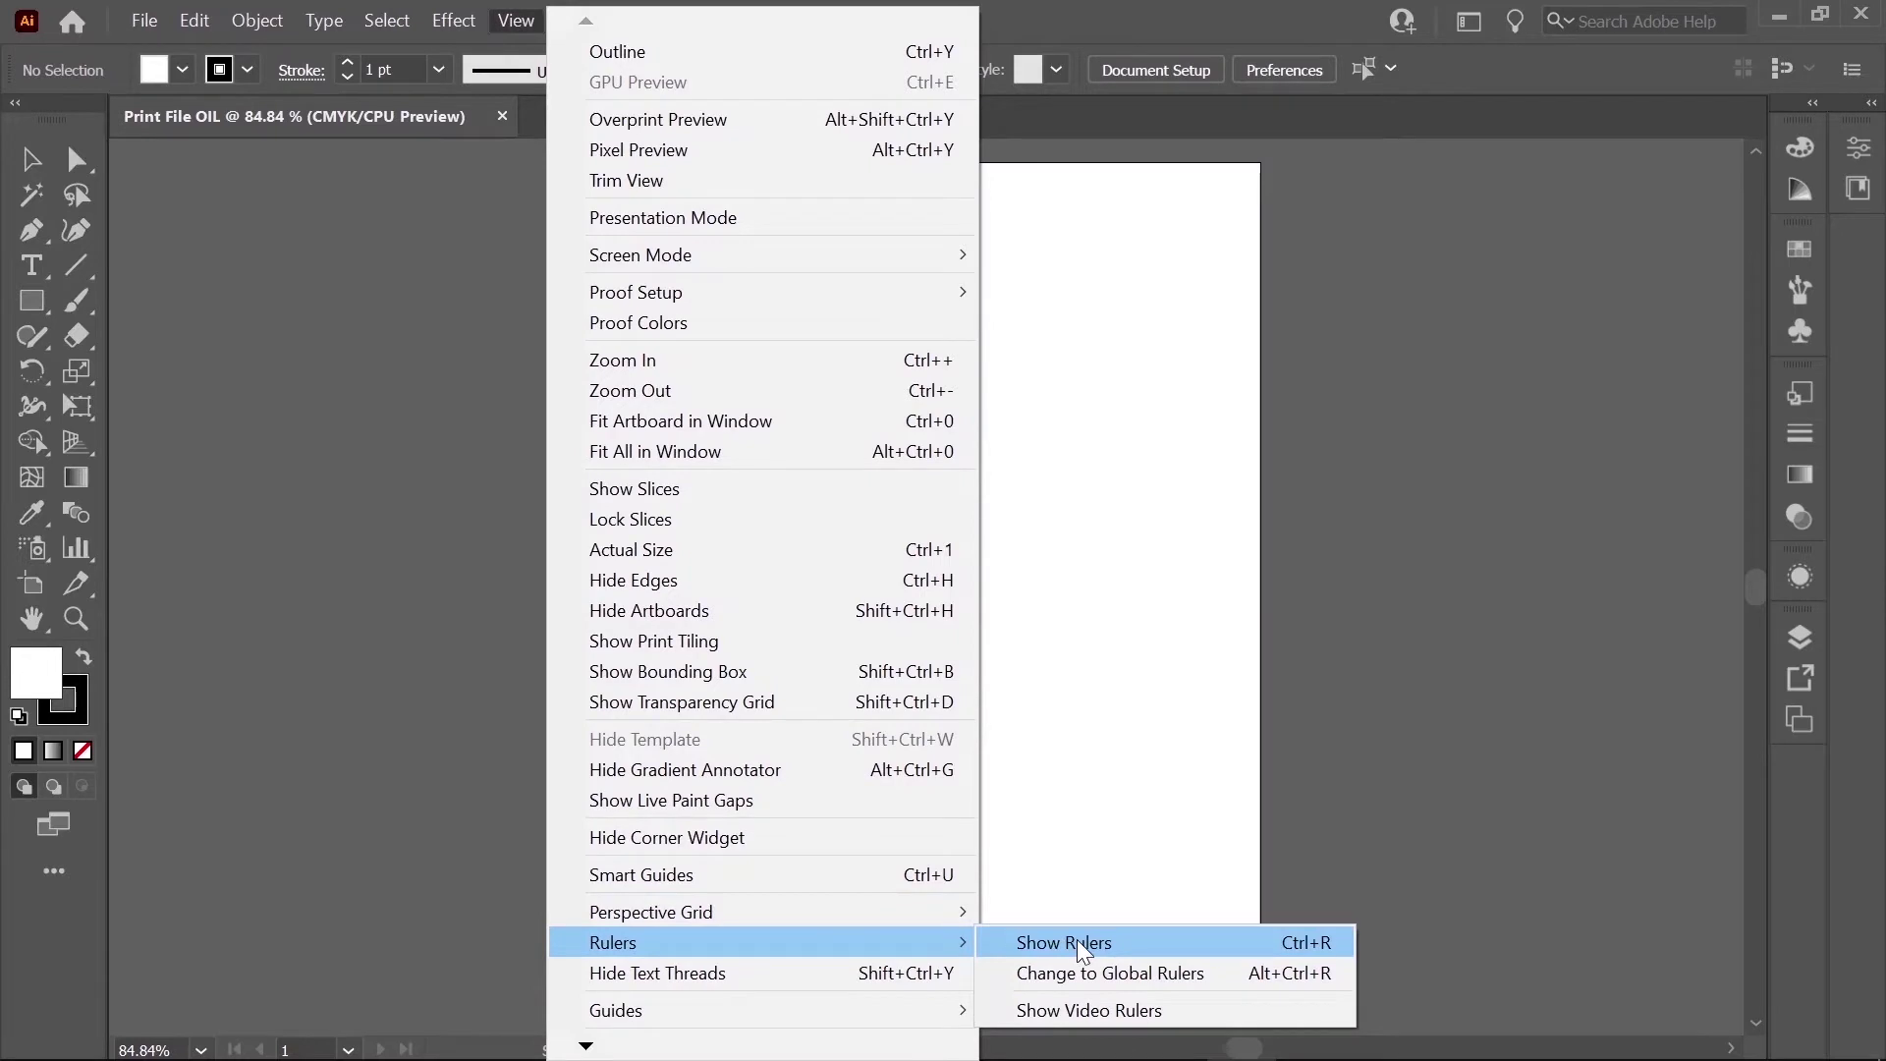
pyautogui.click(1026, 944)
pyautogui.hotkey('ctrl', 'r')
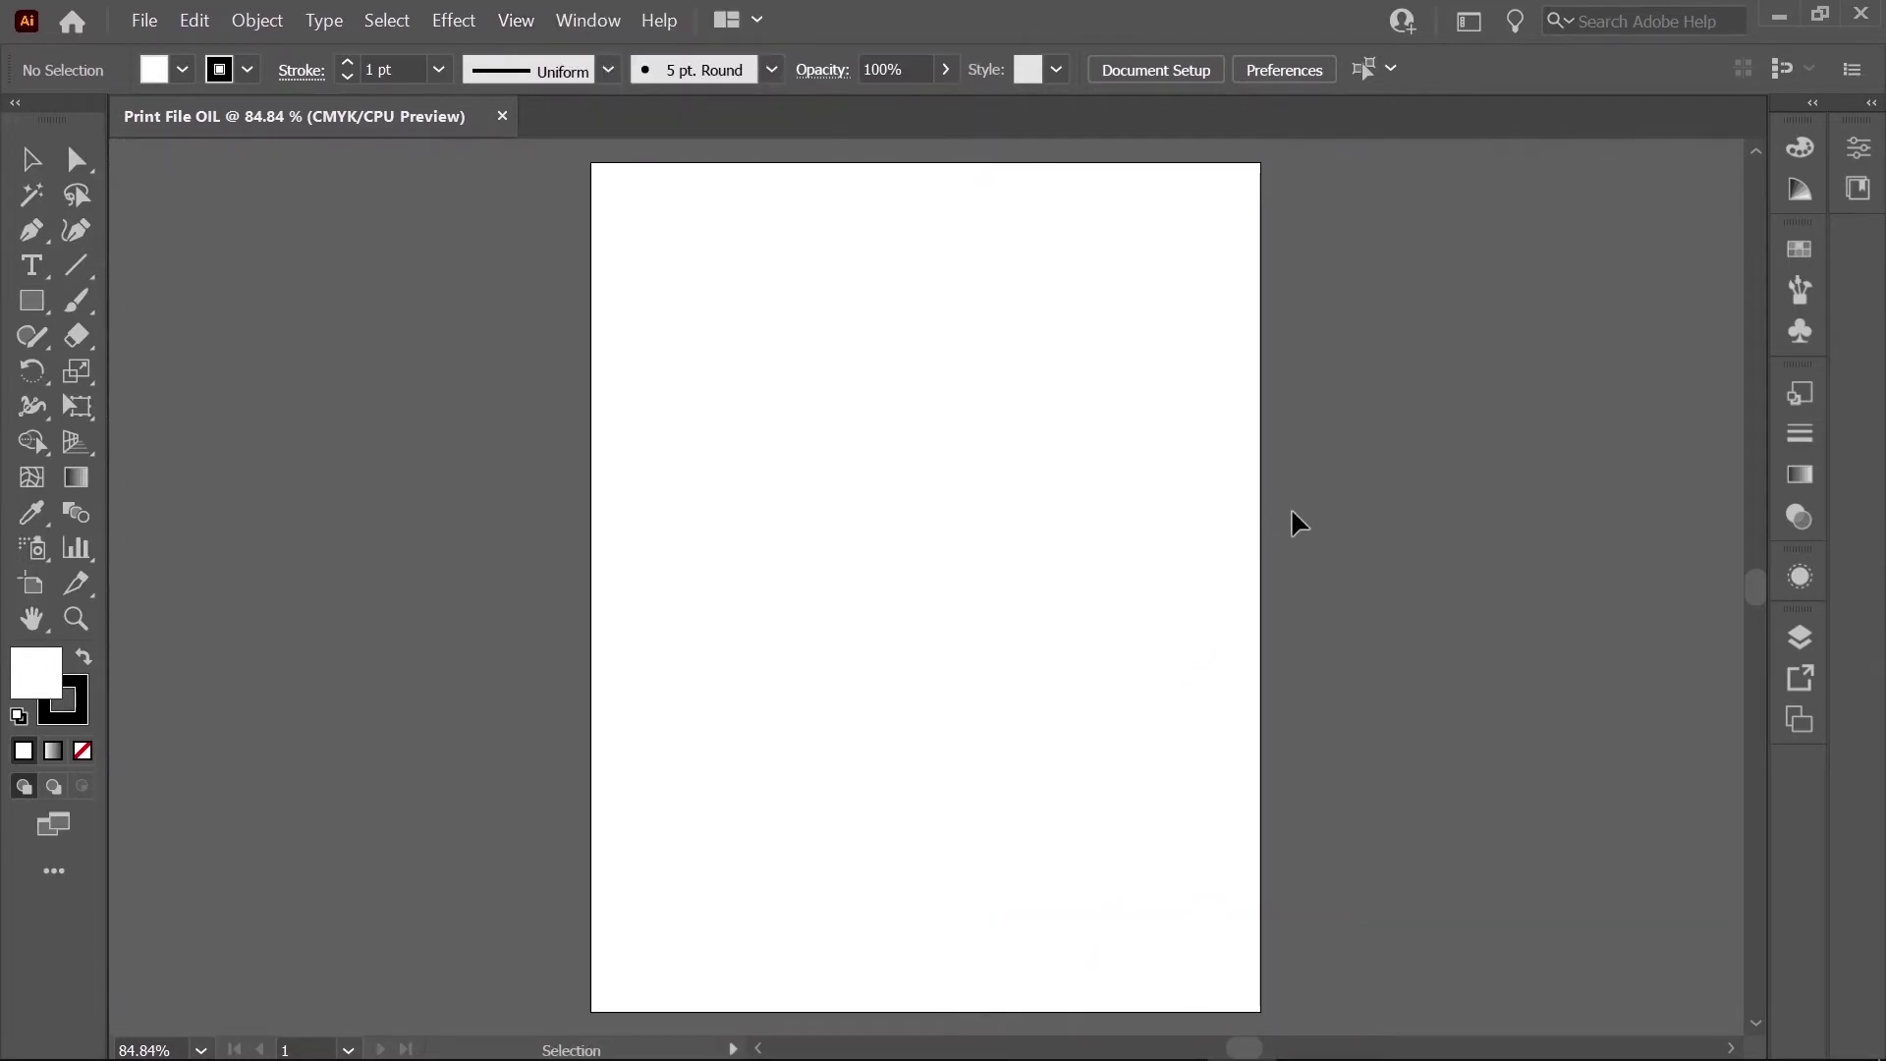
pyautogui.rightClick(1292, 513)
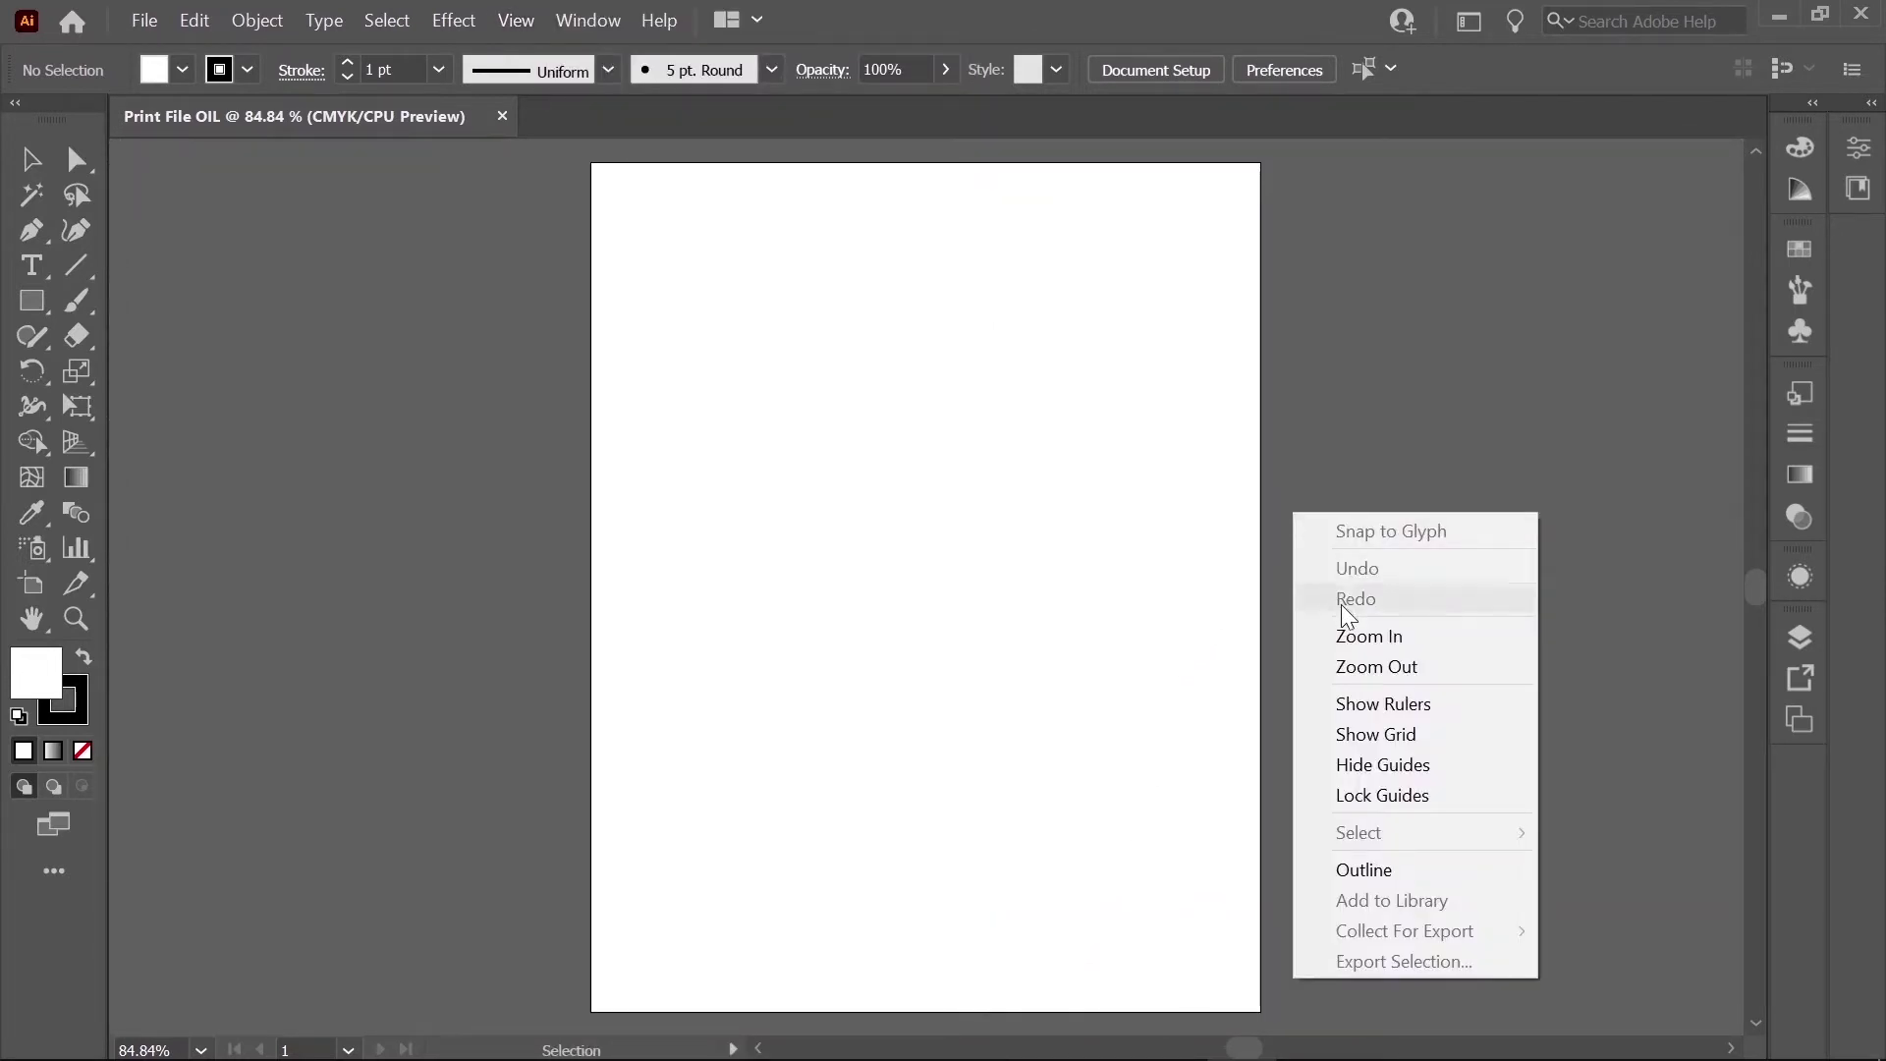
pyautogui.click(1372, 714)
pyautogui.press('m')
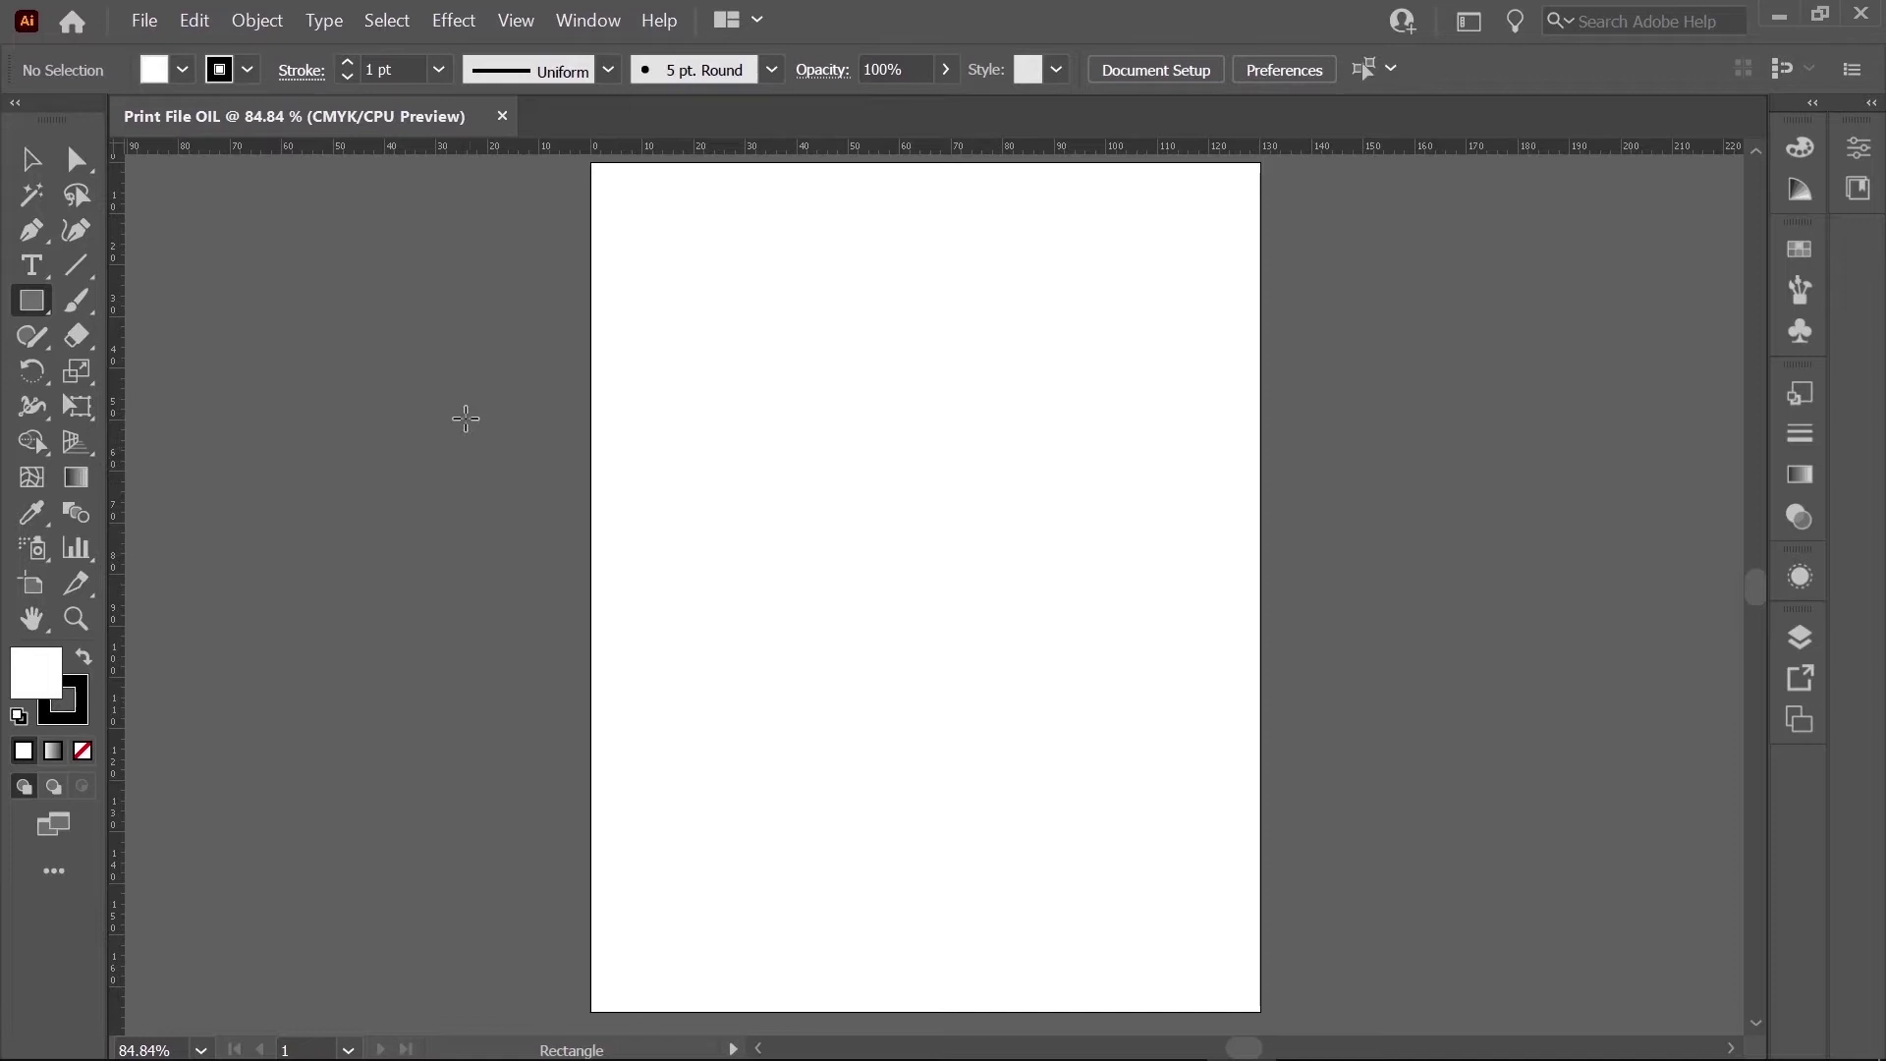
# Step: Choose the Rectangle Tool and set a solid black fill with no stroke
pyautogui.click(38, 307)
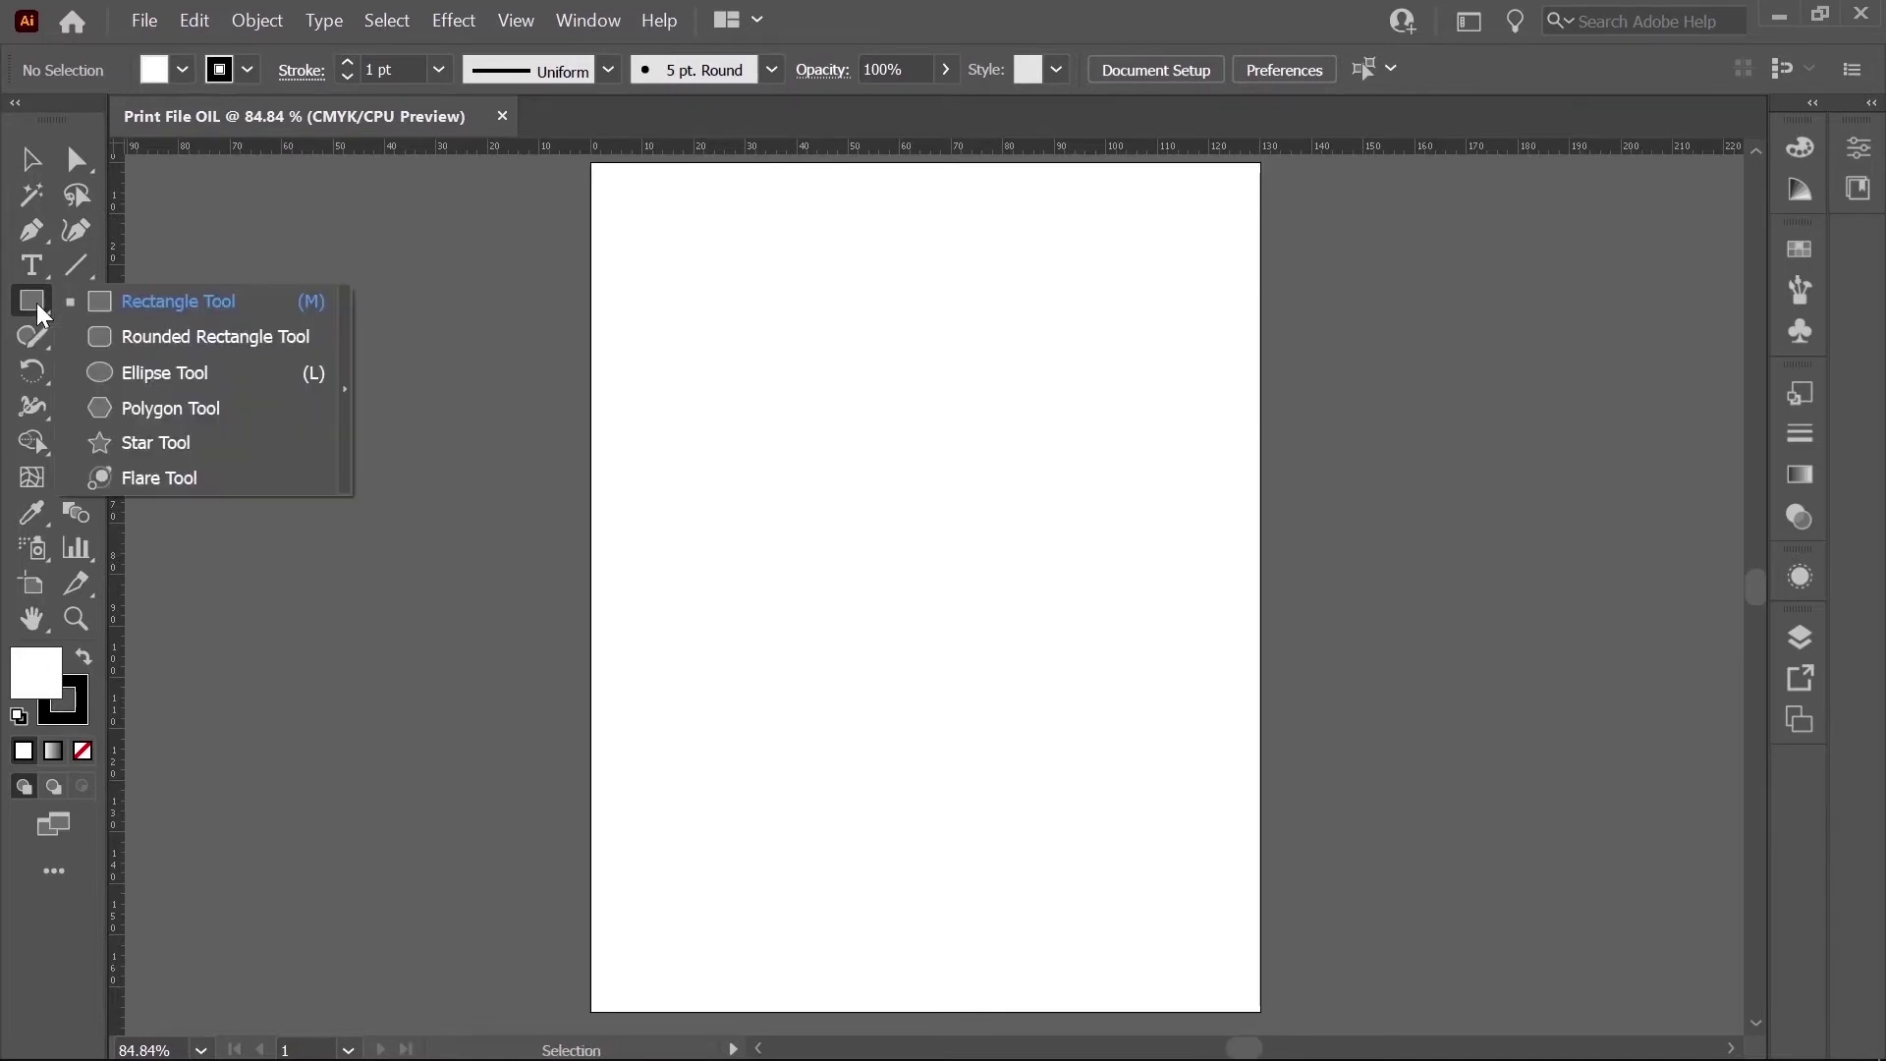
pyautogui.click(154, 316)
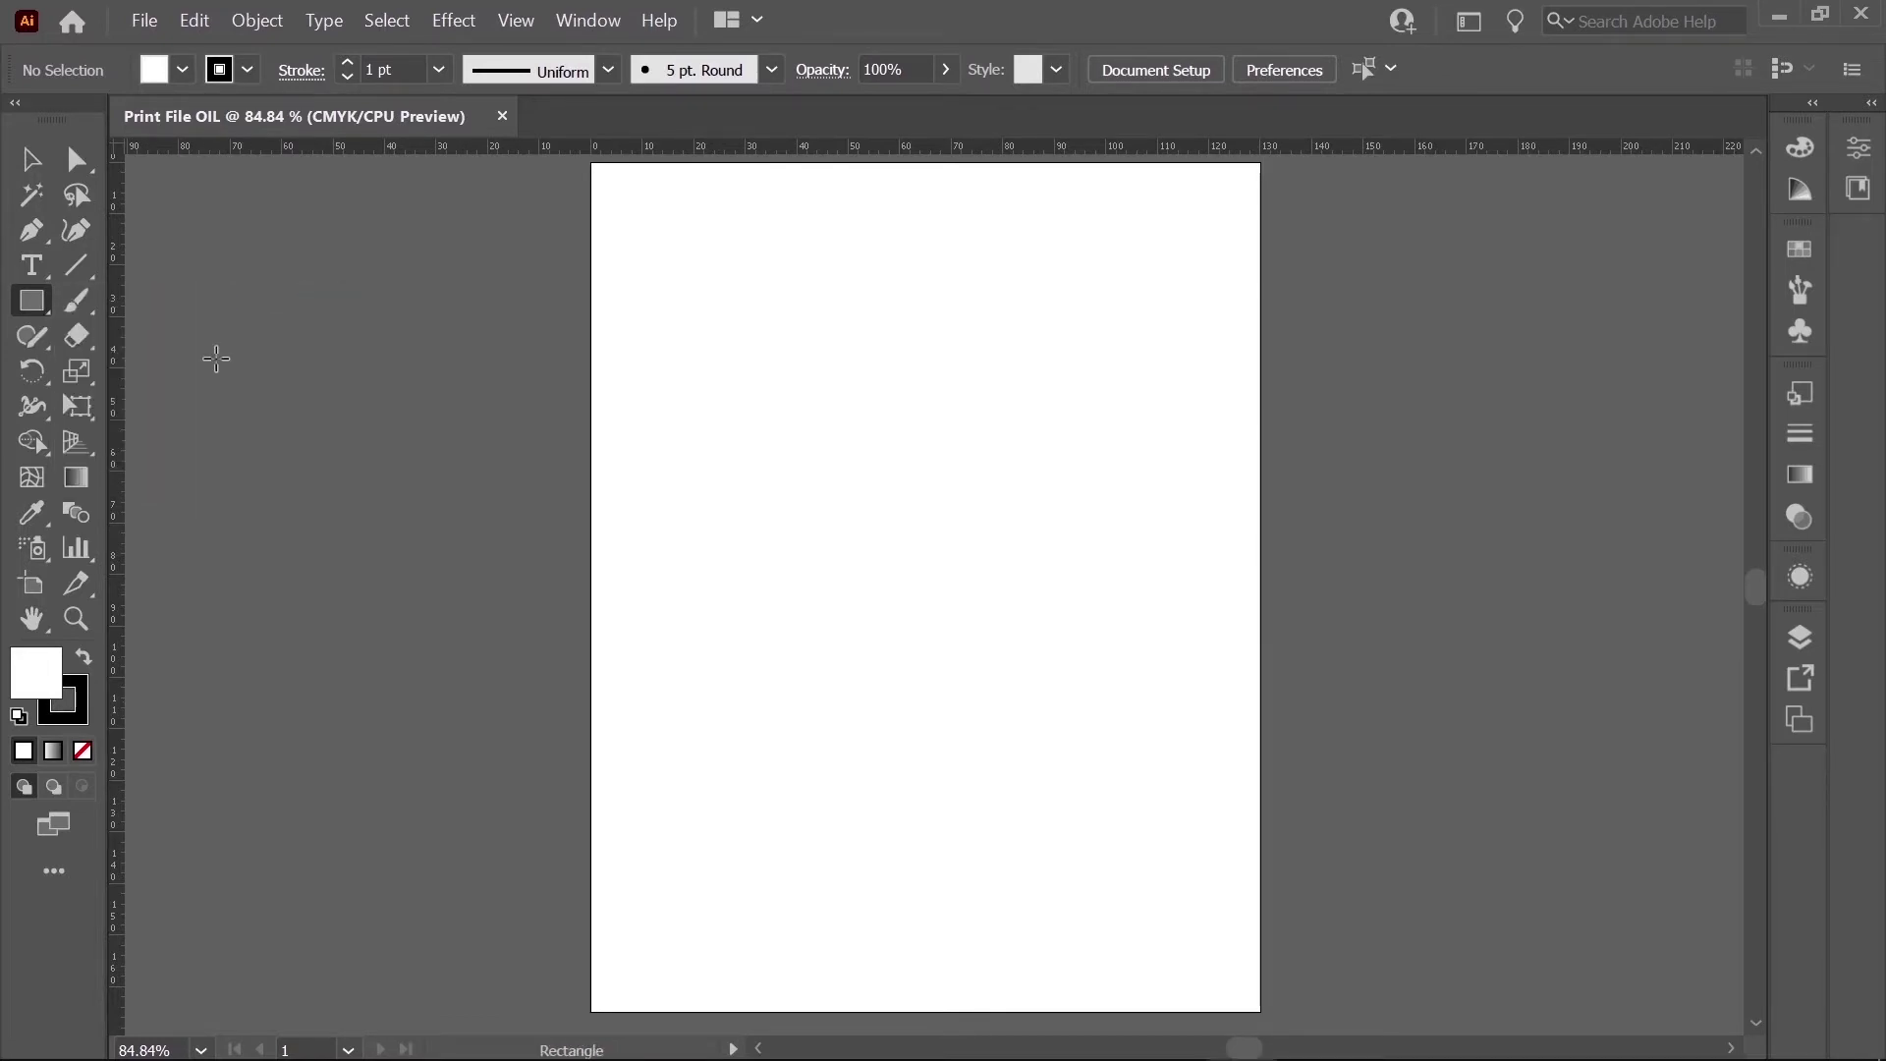
pyautogui.click(83, 661)
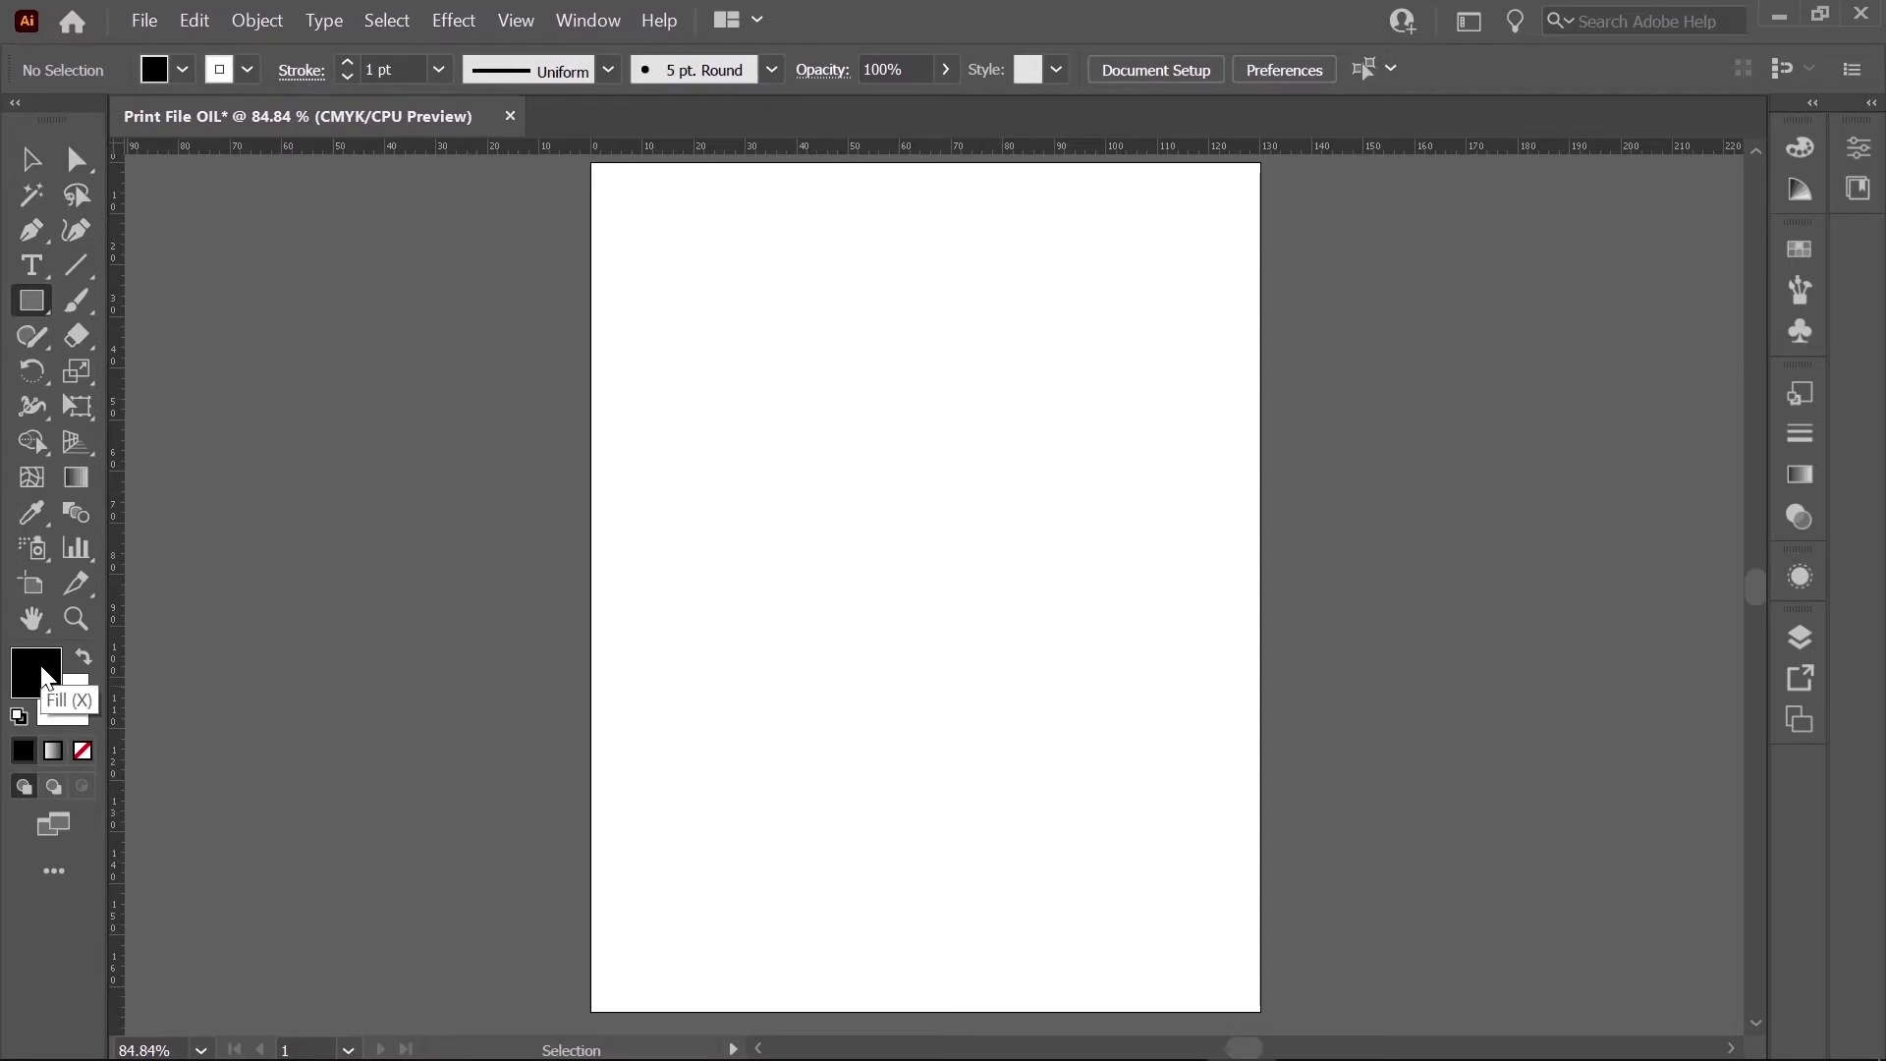
pyautogui.click(78, 717)
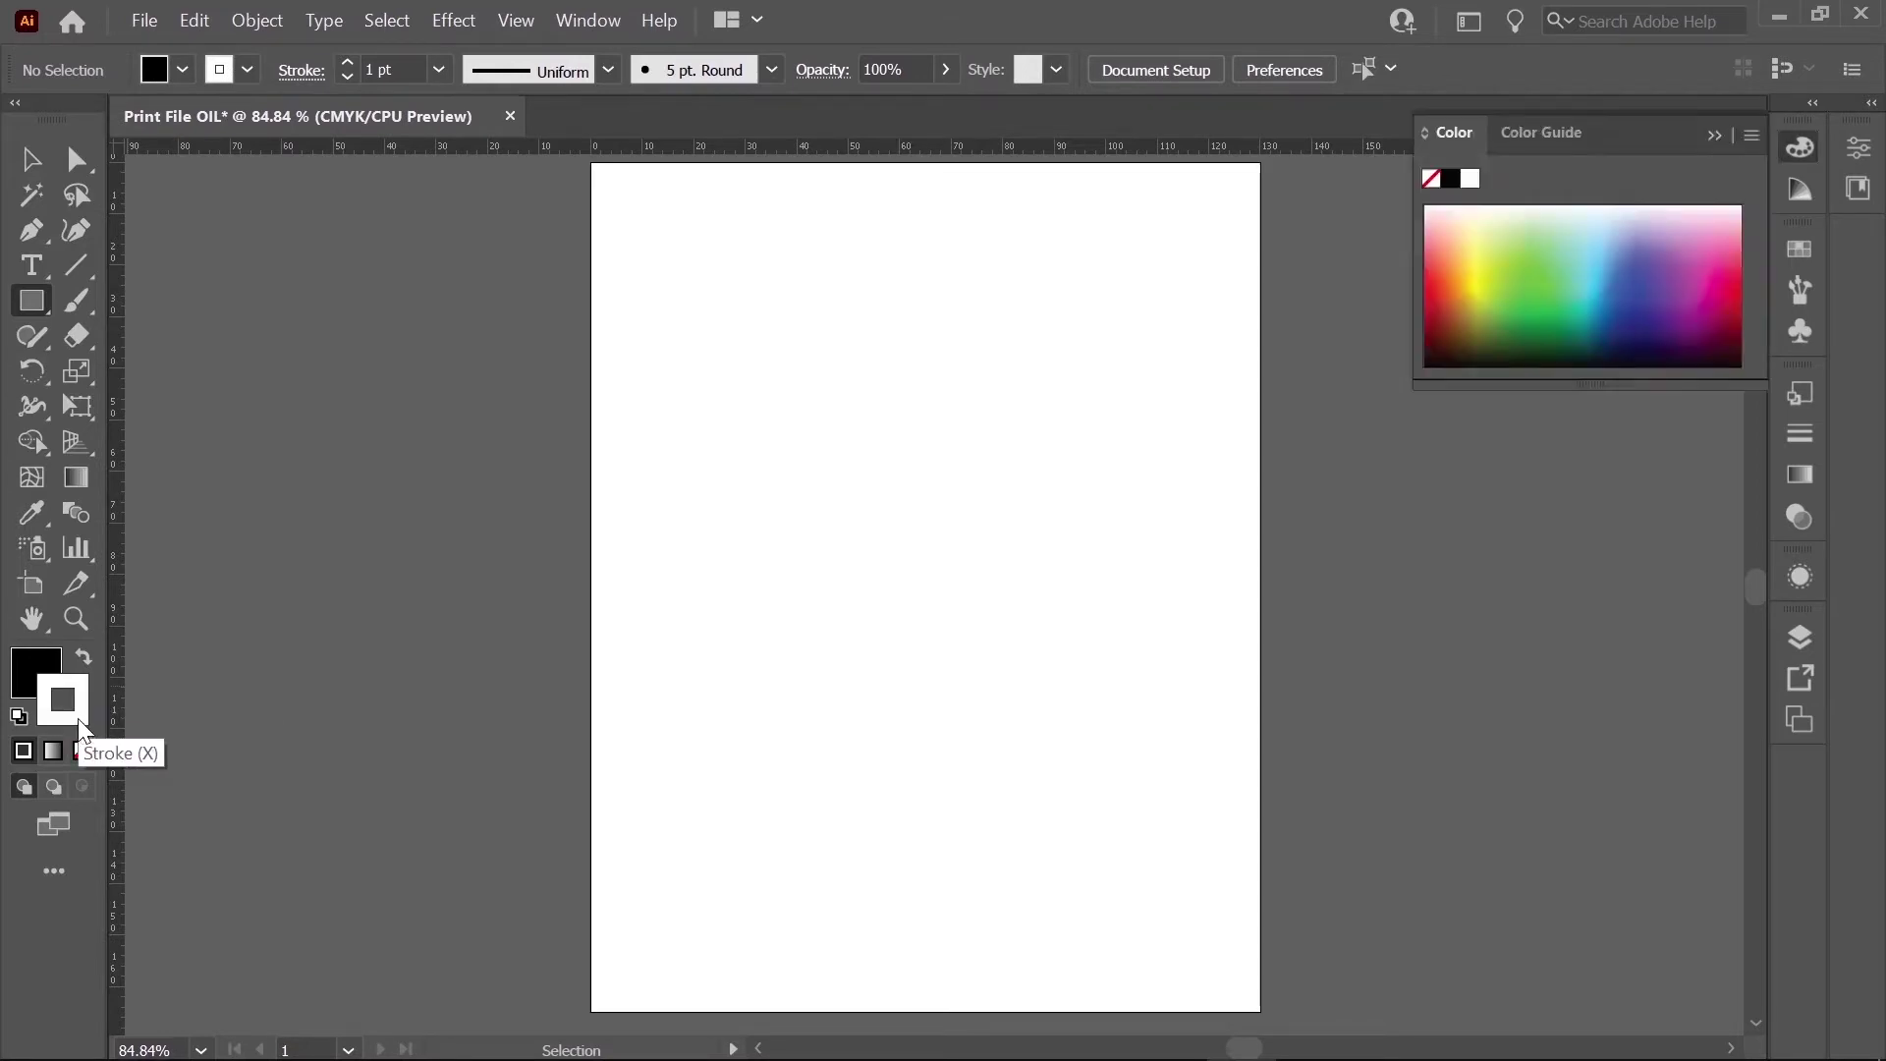
pyautogui.click(82, 750)
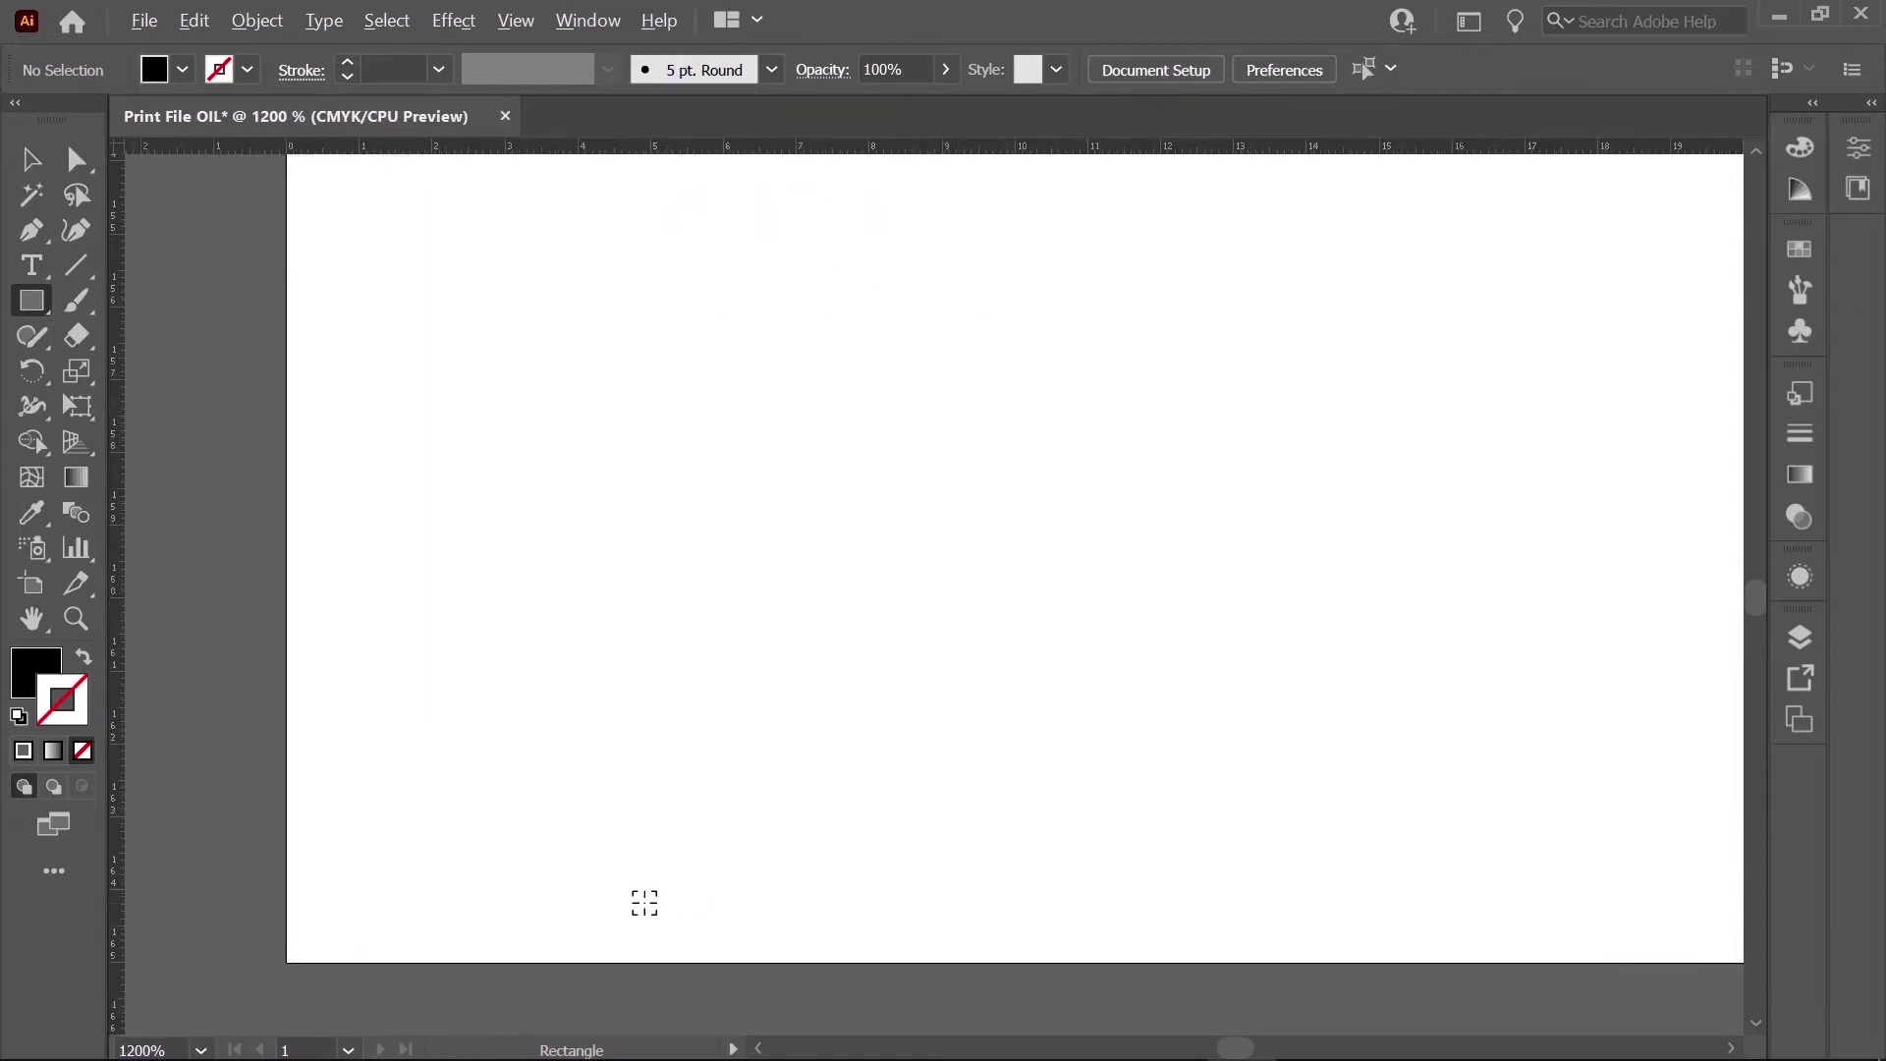
# Step: Draw a small black rectangle near the artboard's bottom edge
pyautogui.scroll(3, 644, 903)
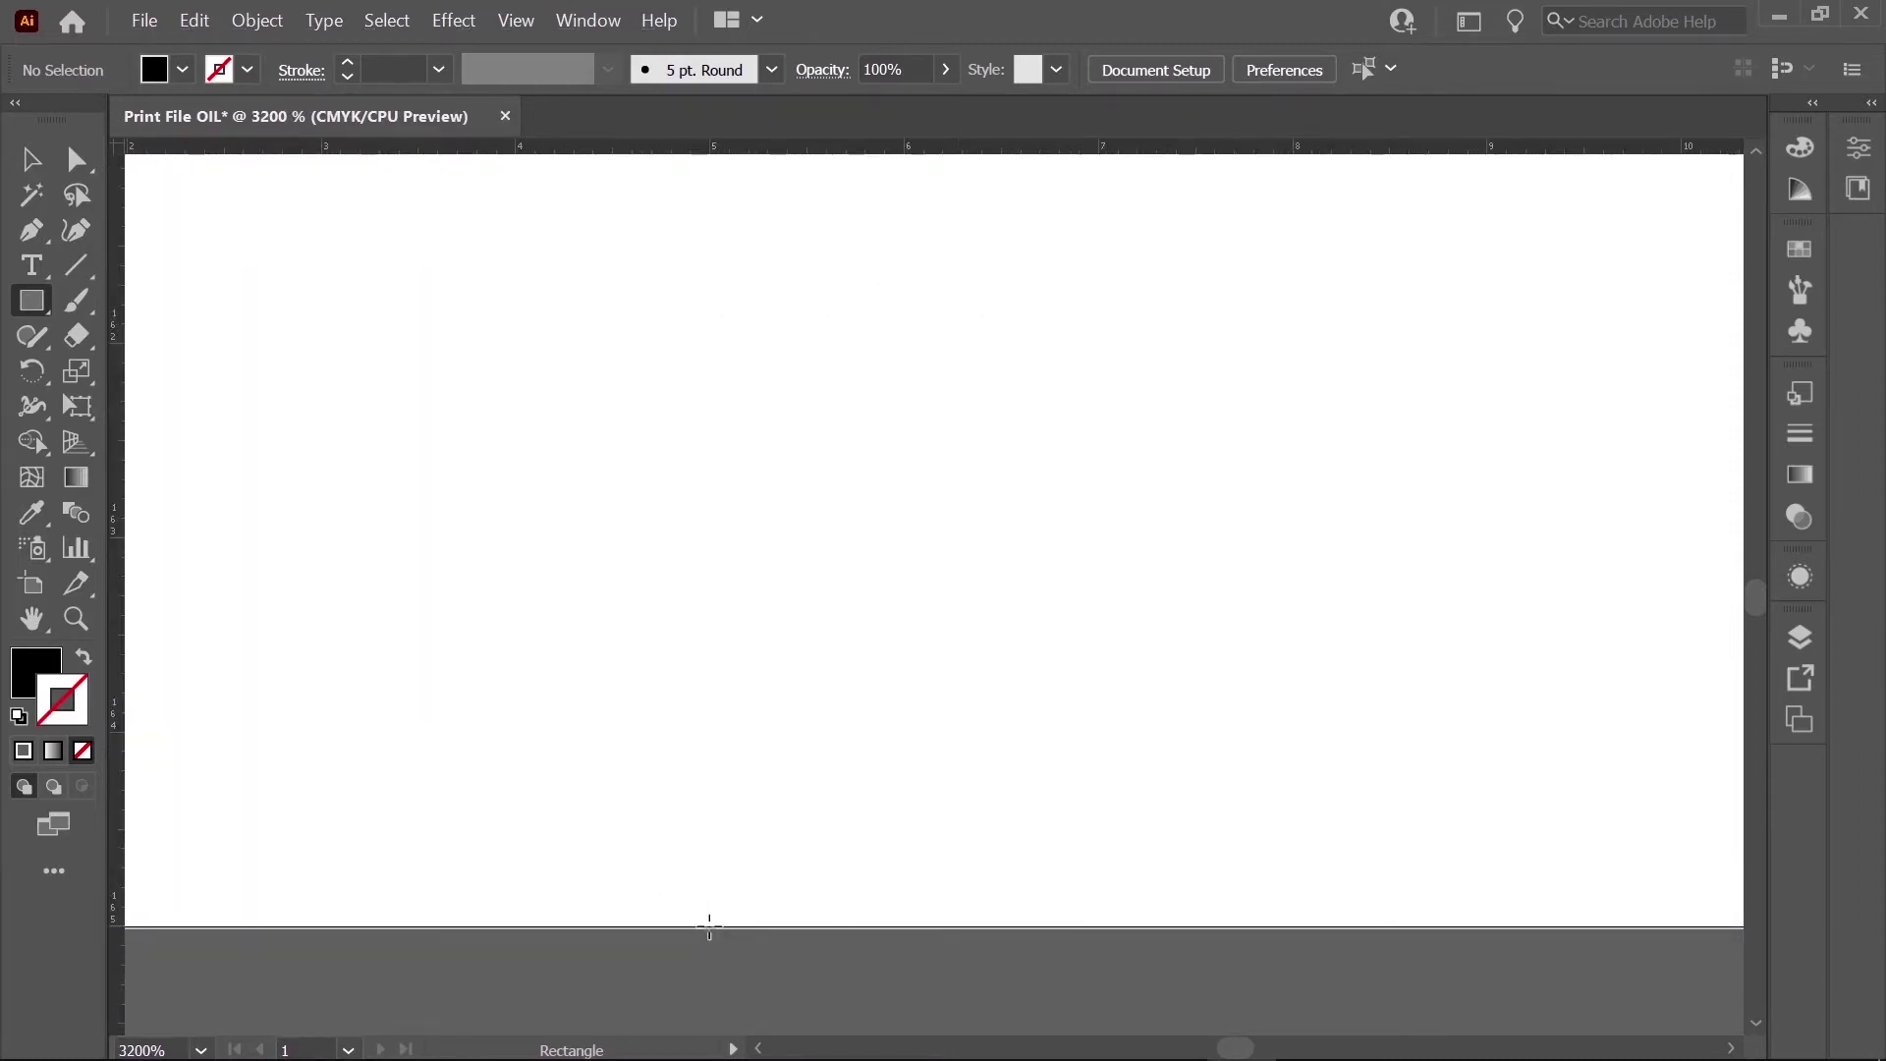
pyautogui.moveTo(709, 927); pyautogui.dragTo(1108, 530)
pyautogui.press('v')
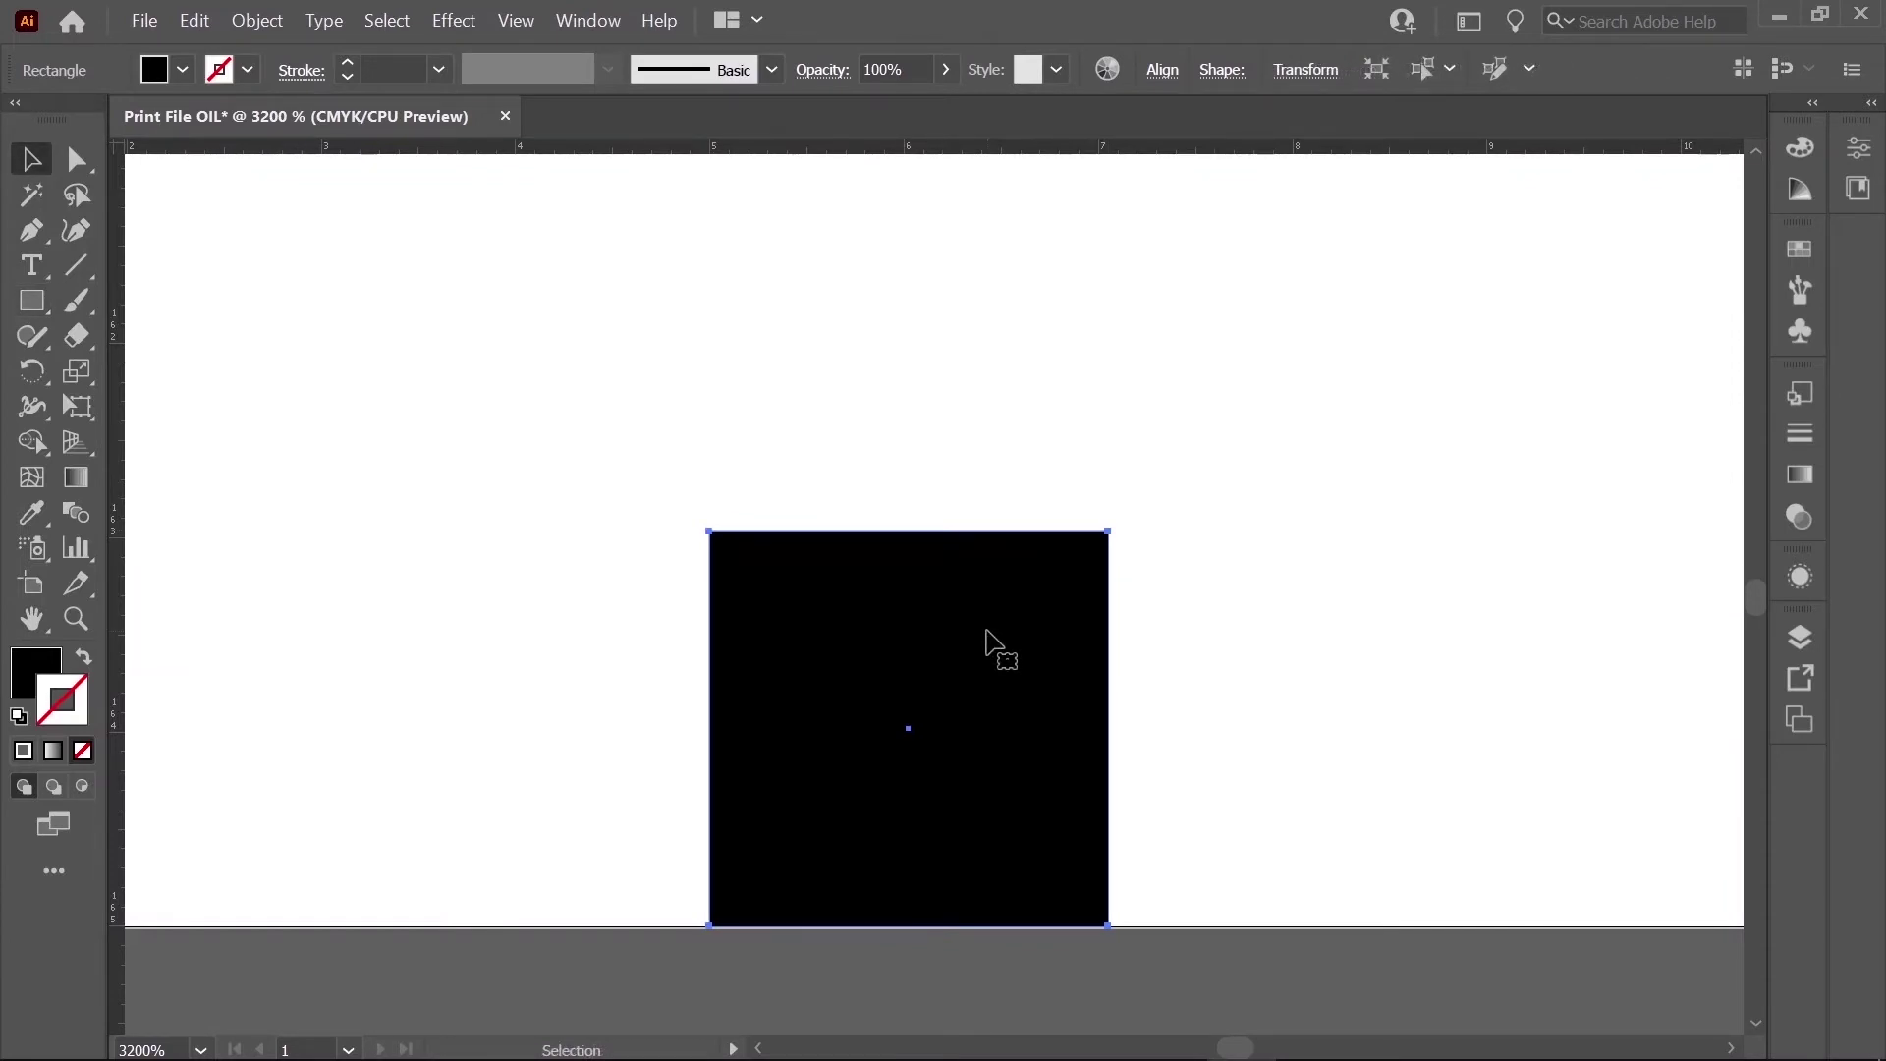
# Step: Resize the mark to 2 x 2 mm, move it onto the bottom-left edge, and fit the artboard
pyautogui.click(1219, 77)
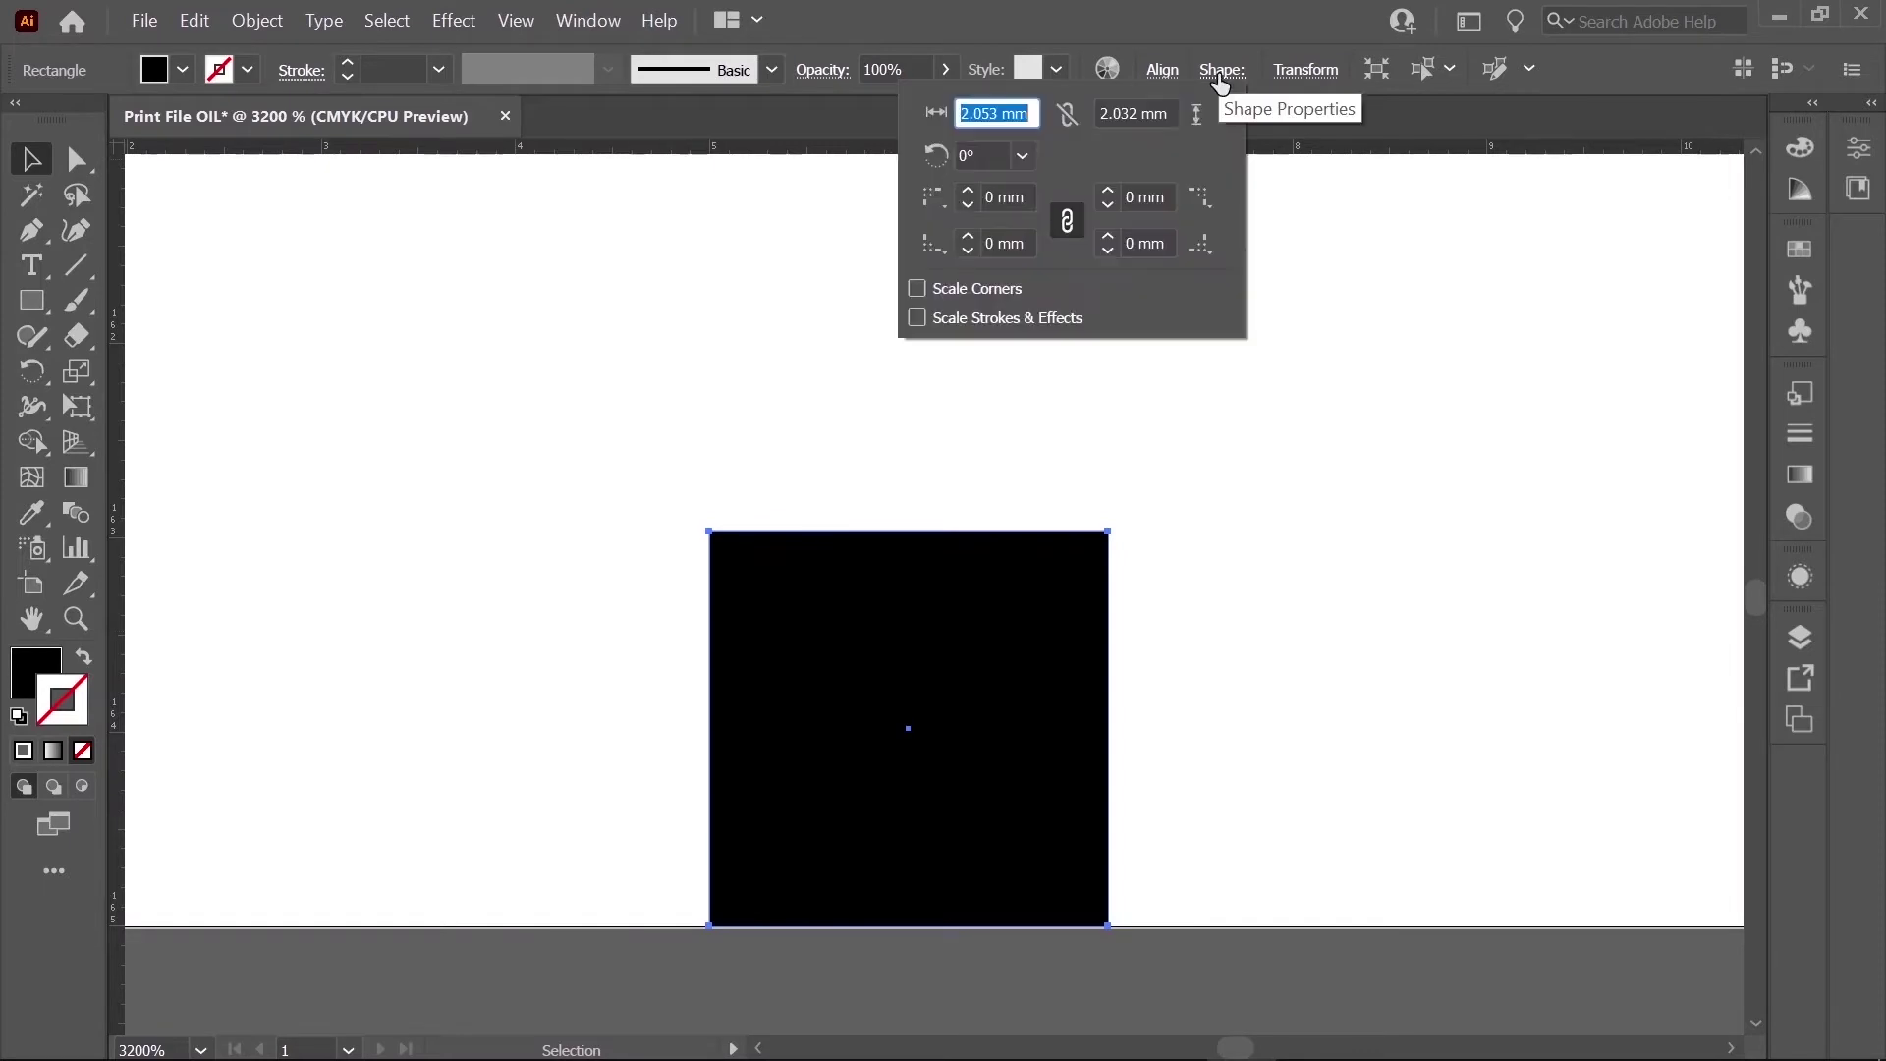
pyautogui.click(1066, 114)
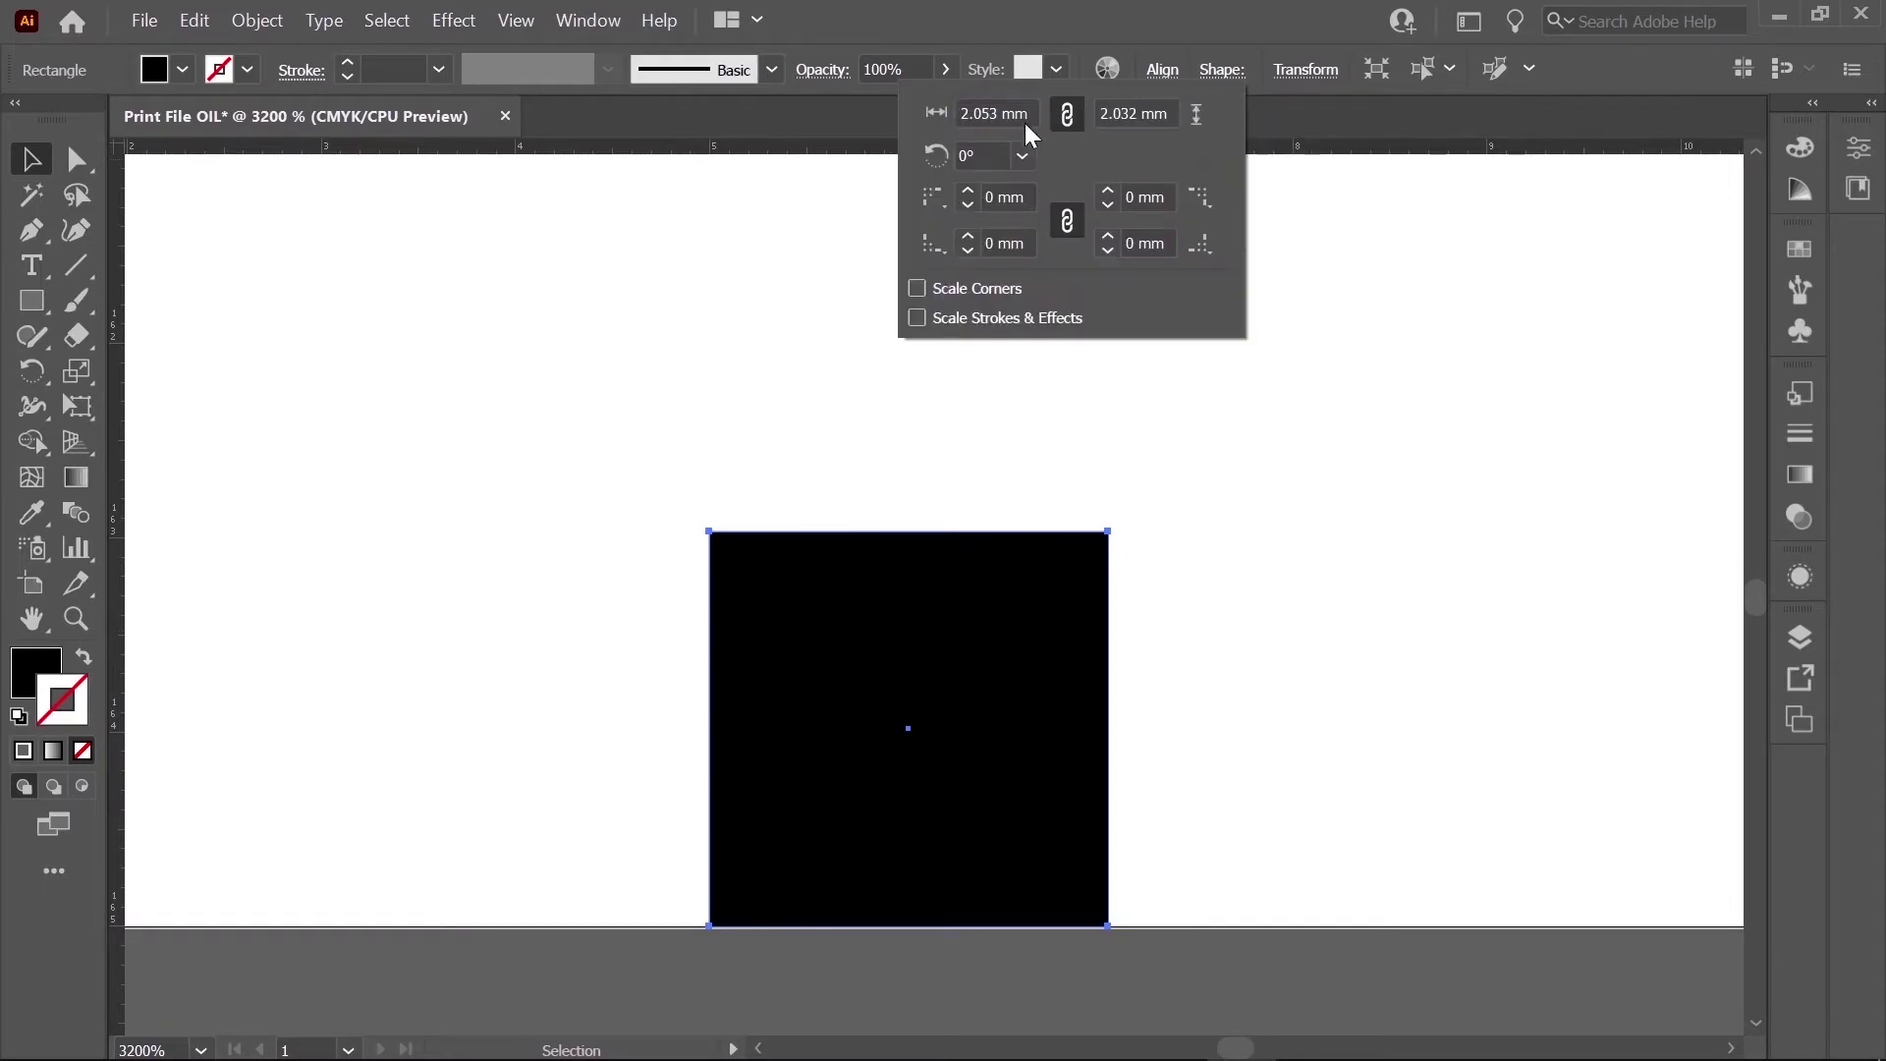
pyautogui.click(993, 113)
pyautogui.press('BackSpace')
pyautogui.press('BackSpace')
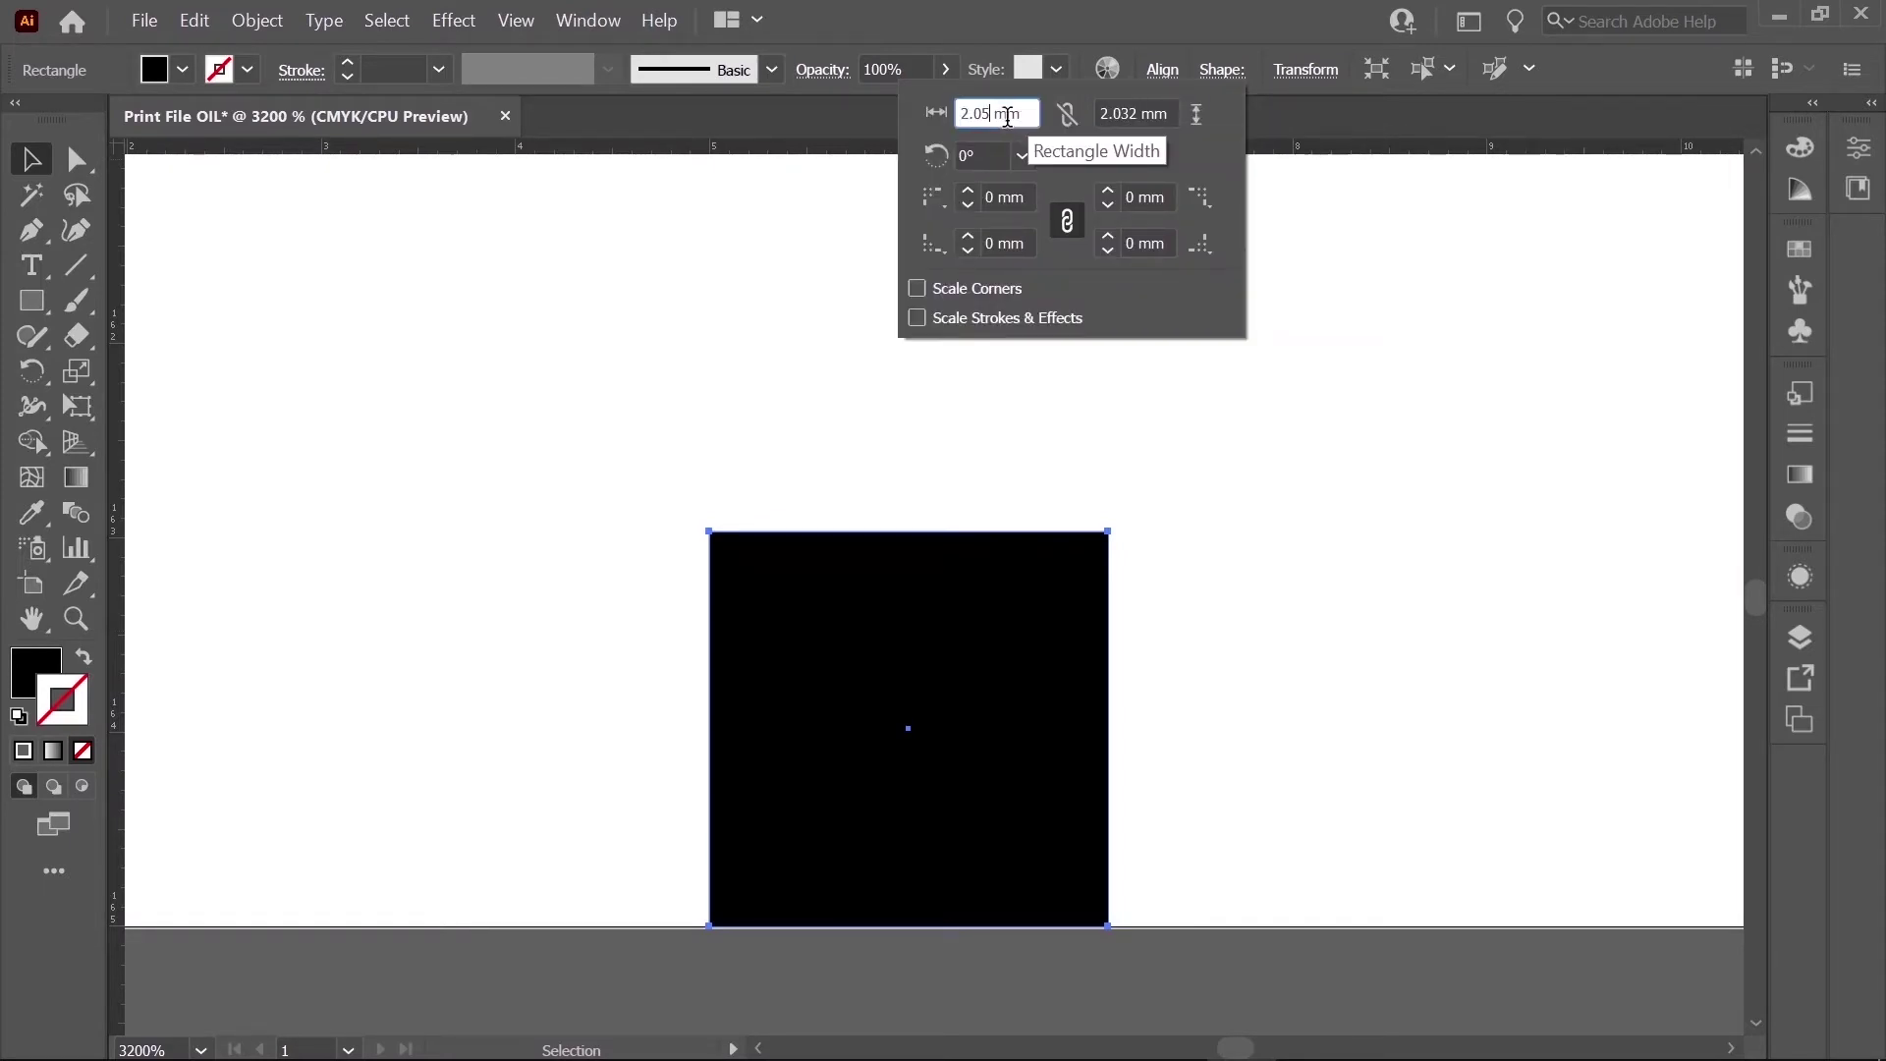
pyautogui.write('0')
pyautogui.press('Tab')
pyautogui.click(1137, 114)
pyautogui.press('BackSpace')
pyautogui.press('BackSpace')
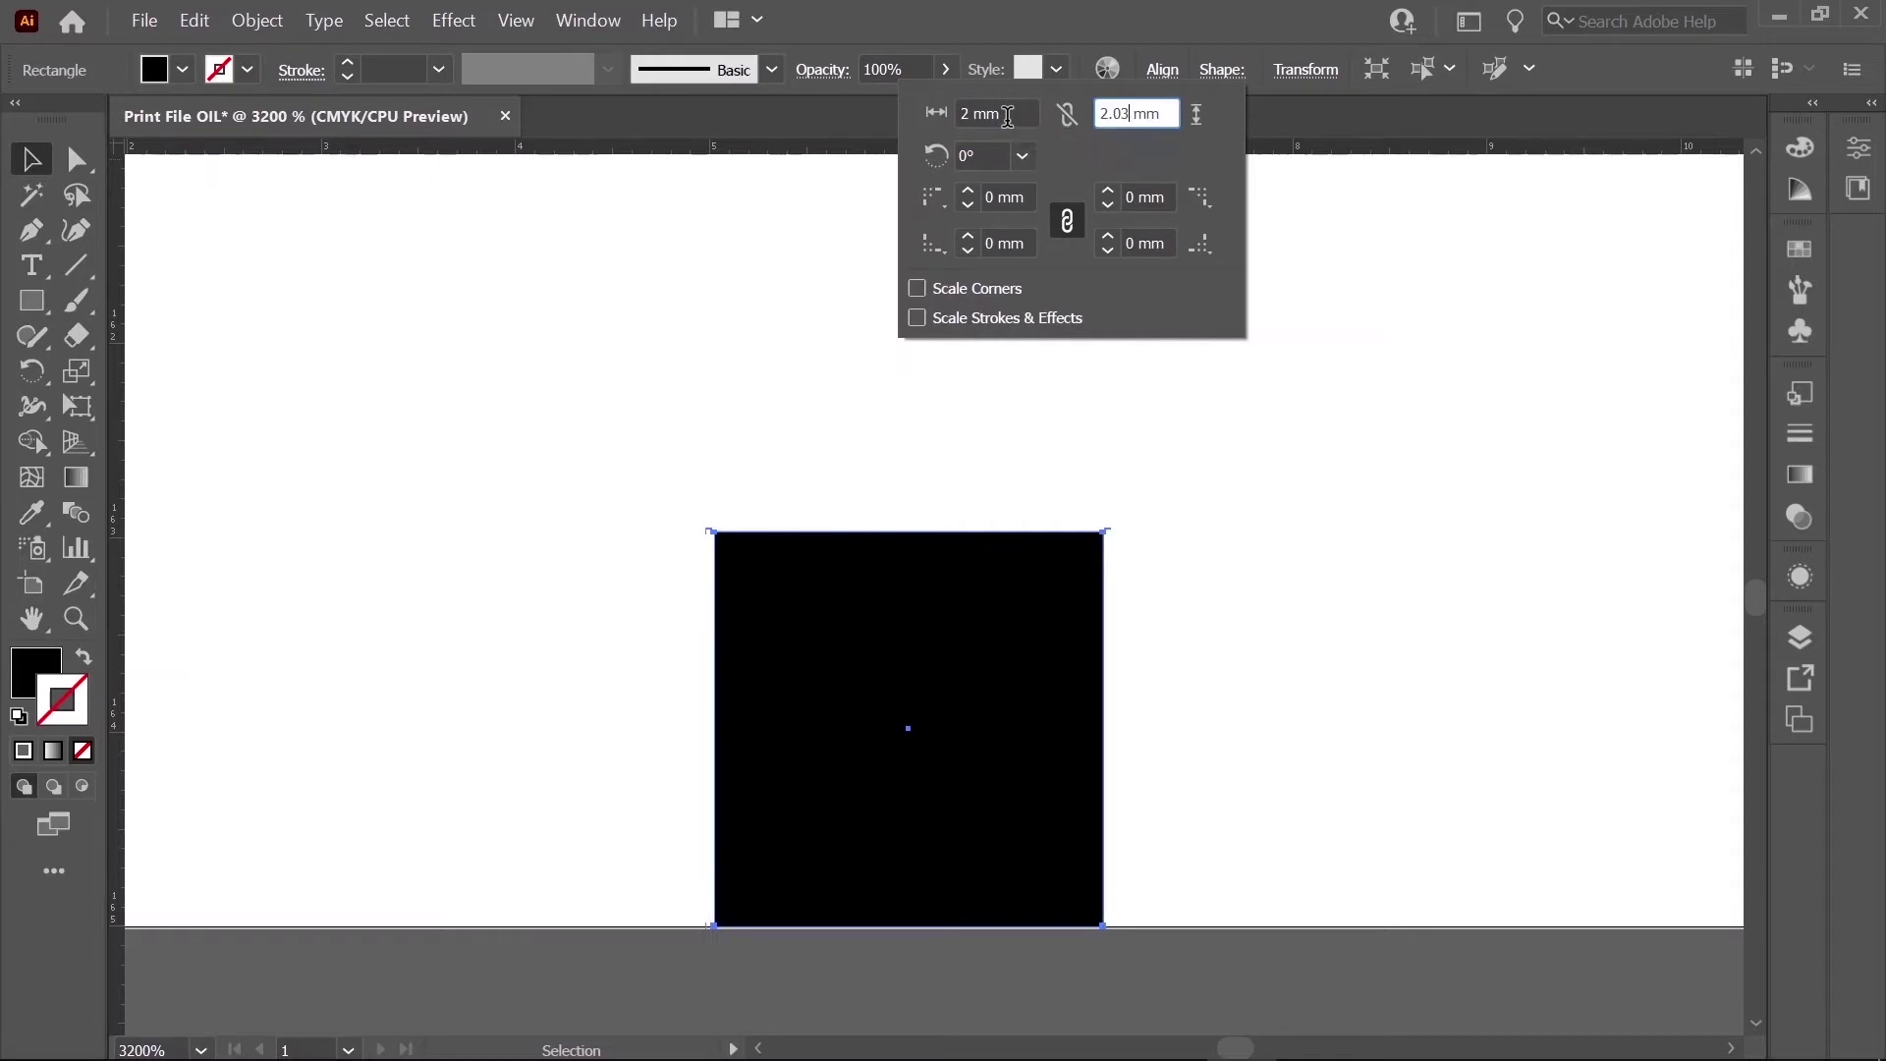
pyautogui.write('00')
pyautogui.press('Tab')
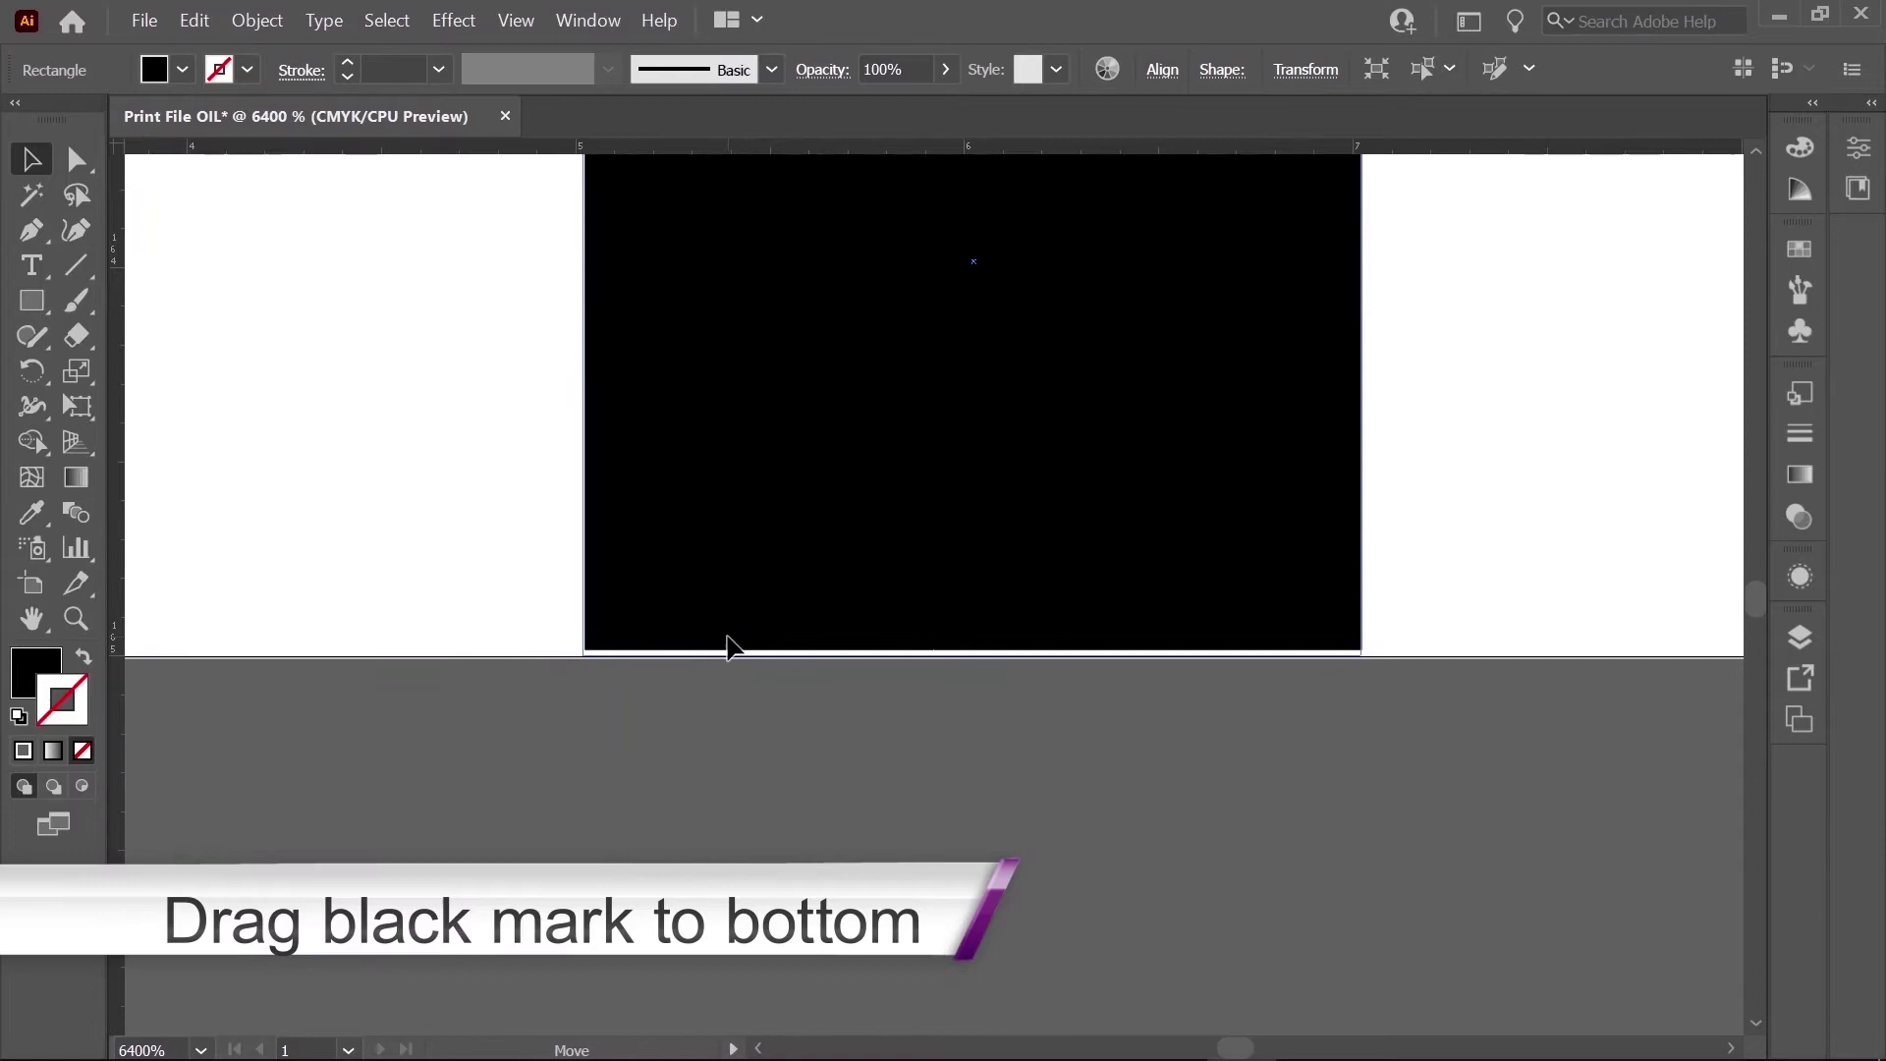
pyautogui.moveTo(732, 647); pyautogui.dragTo(729, 651)
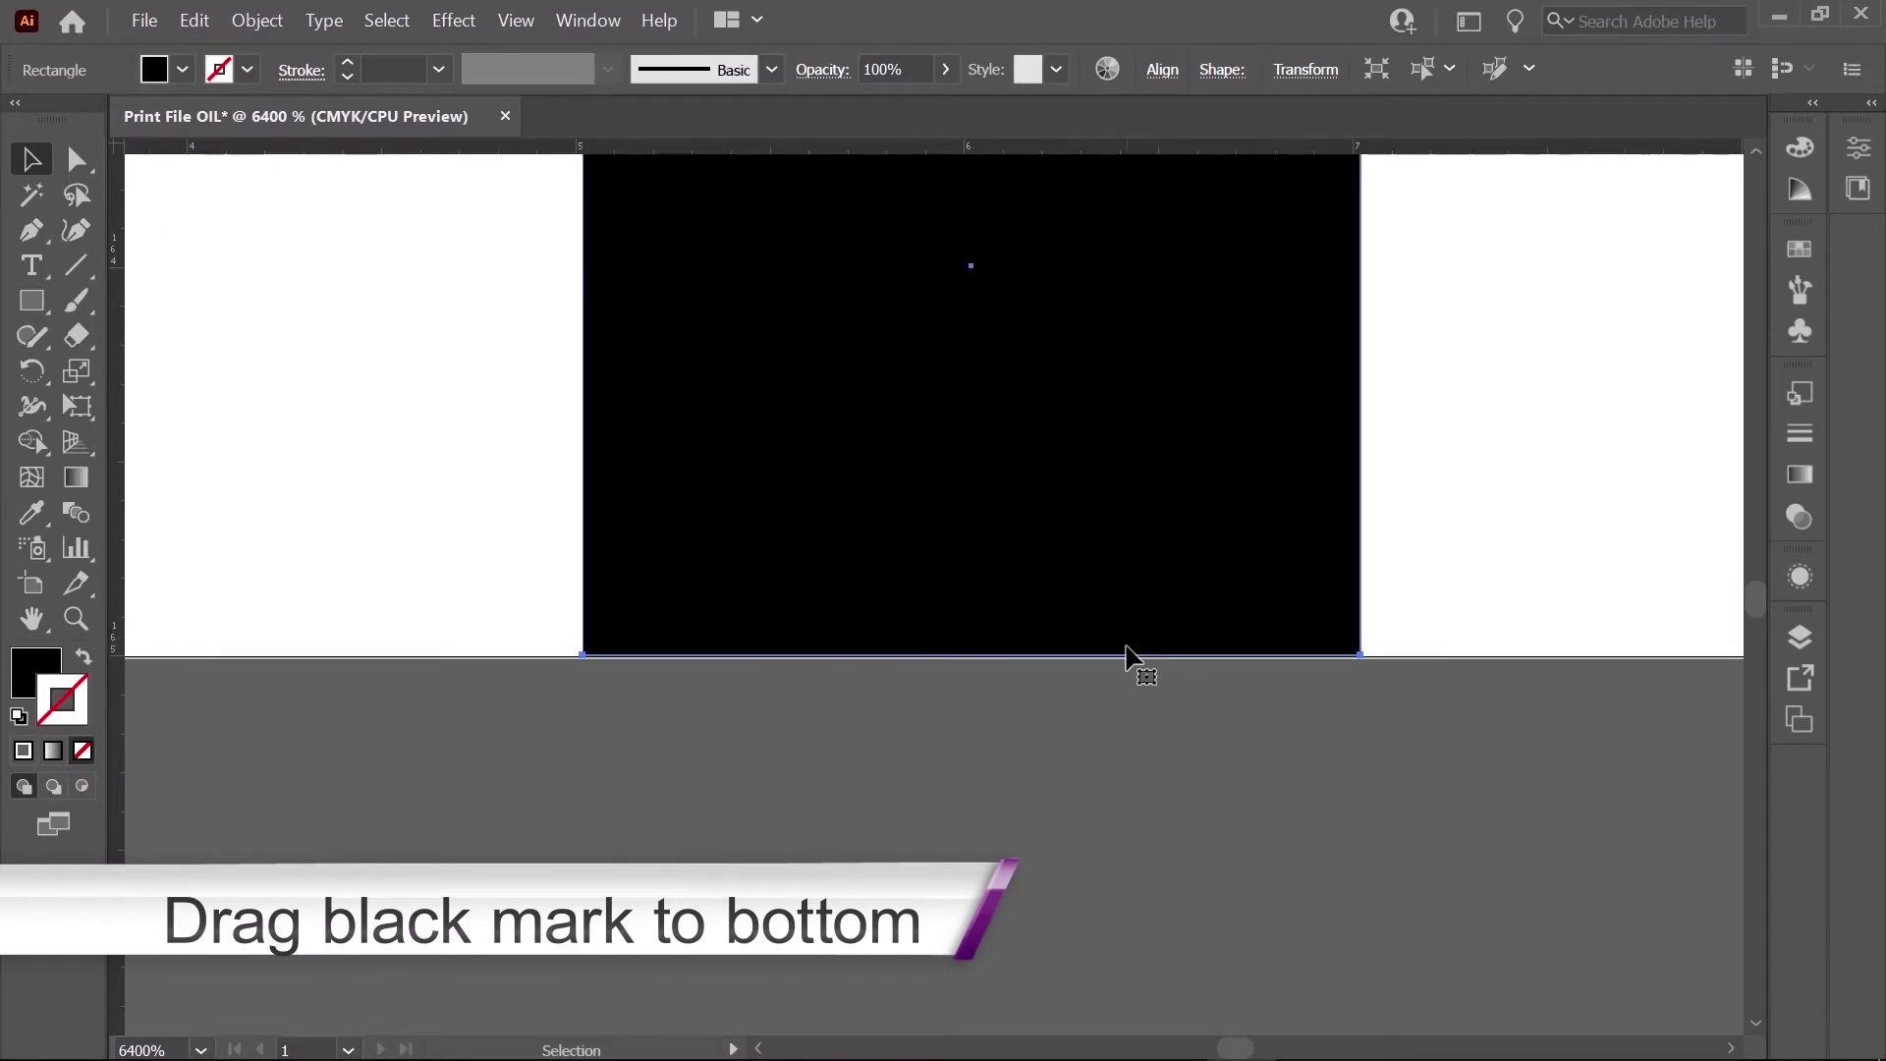
pyautogui.hotkey('ctrl', '0')
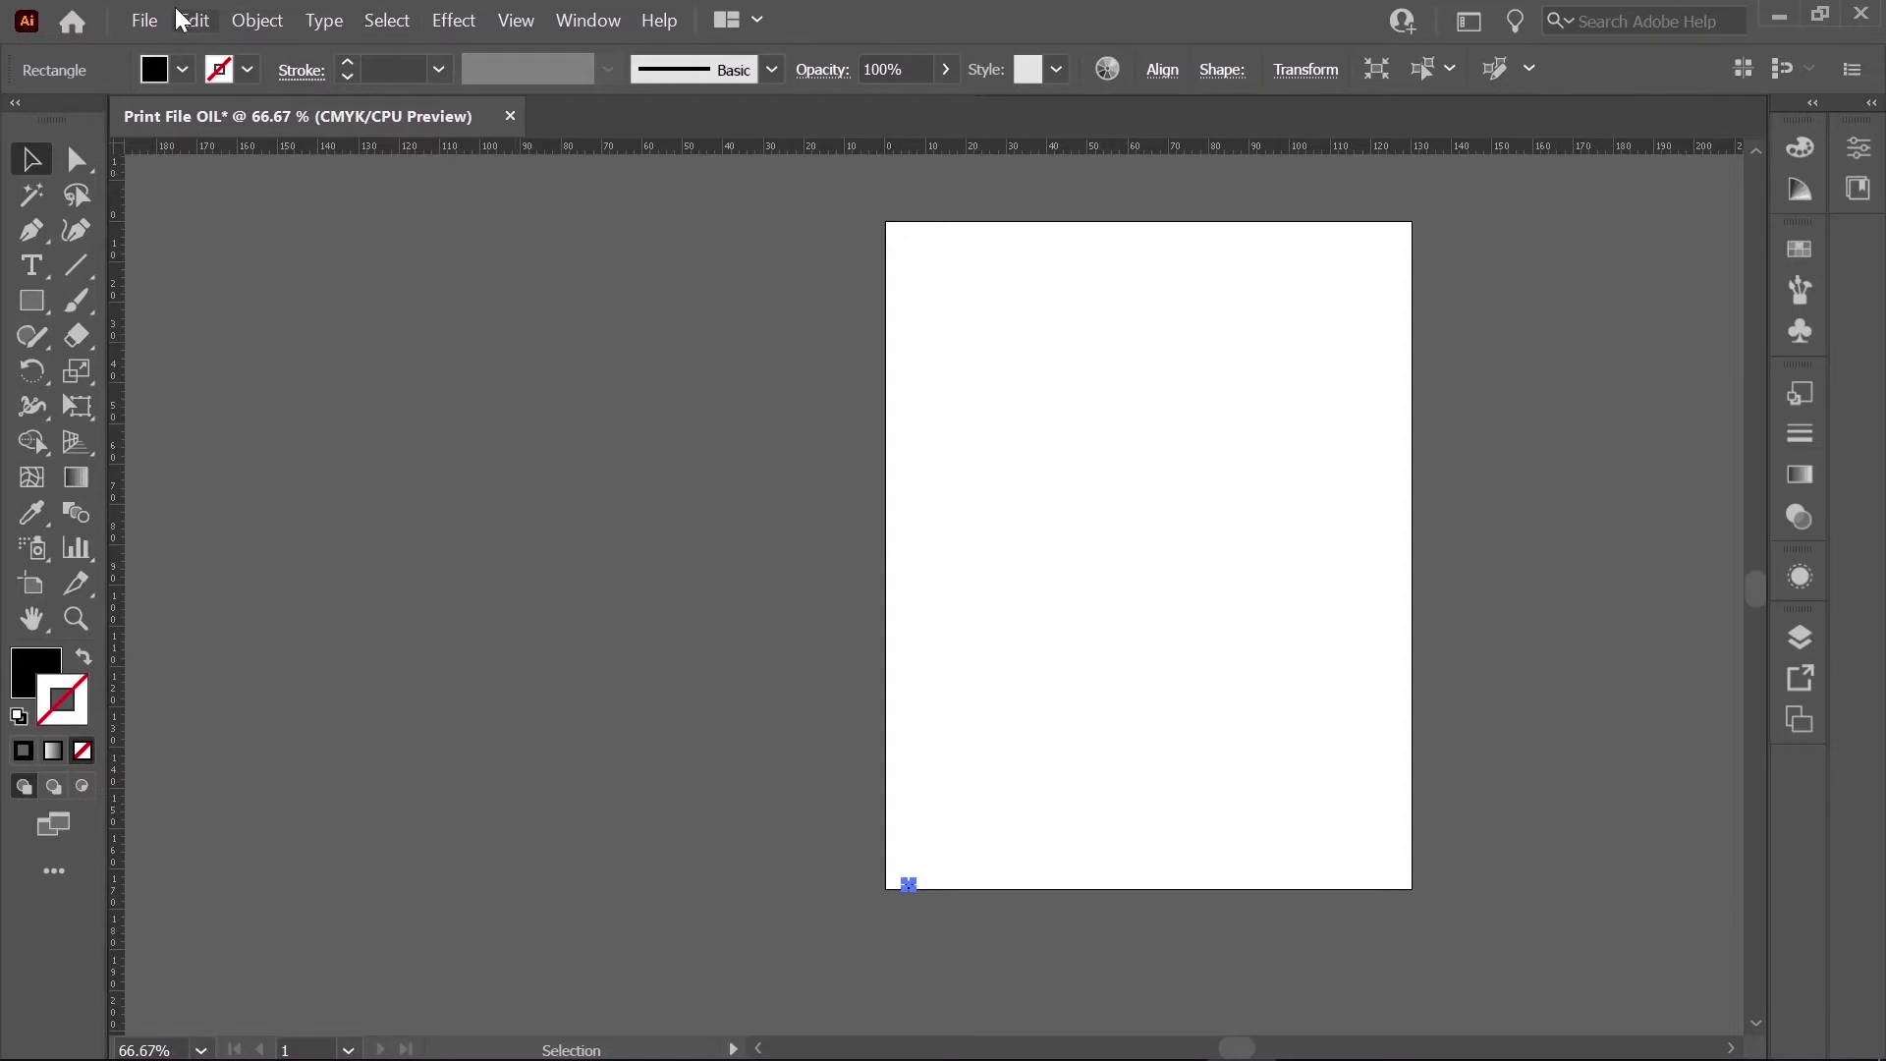
# Step: Open JETROL OIL_4X6.pdf, copy all its label artwork, and return to Print File OIL
pyautogui.click(145, 10)
pyautogui.click(203, 106)
pyautogui.doubleClick(380, 202)
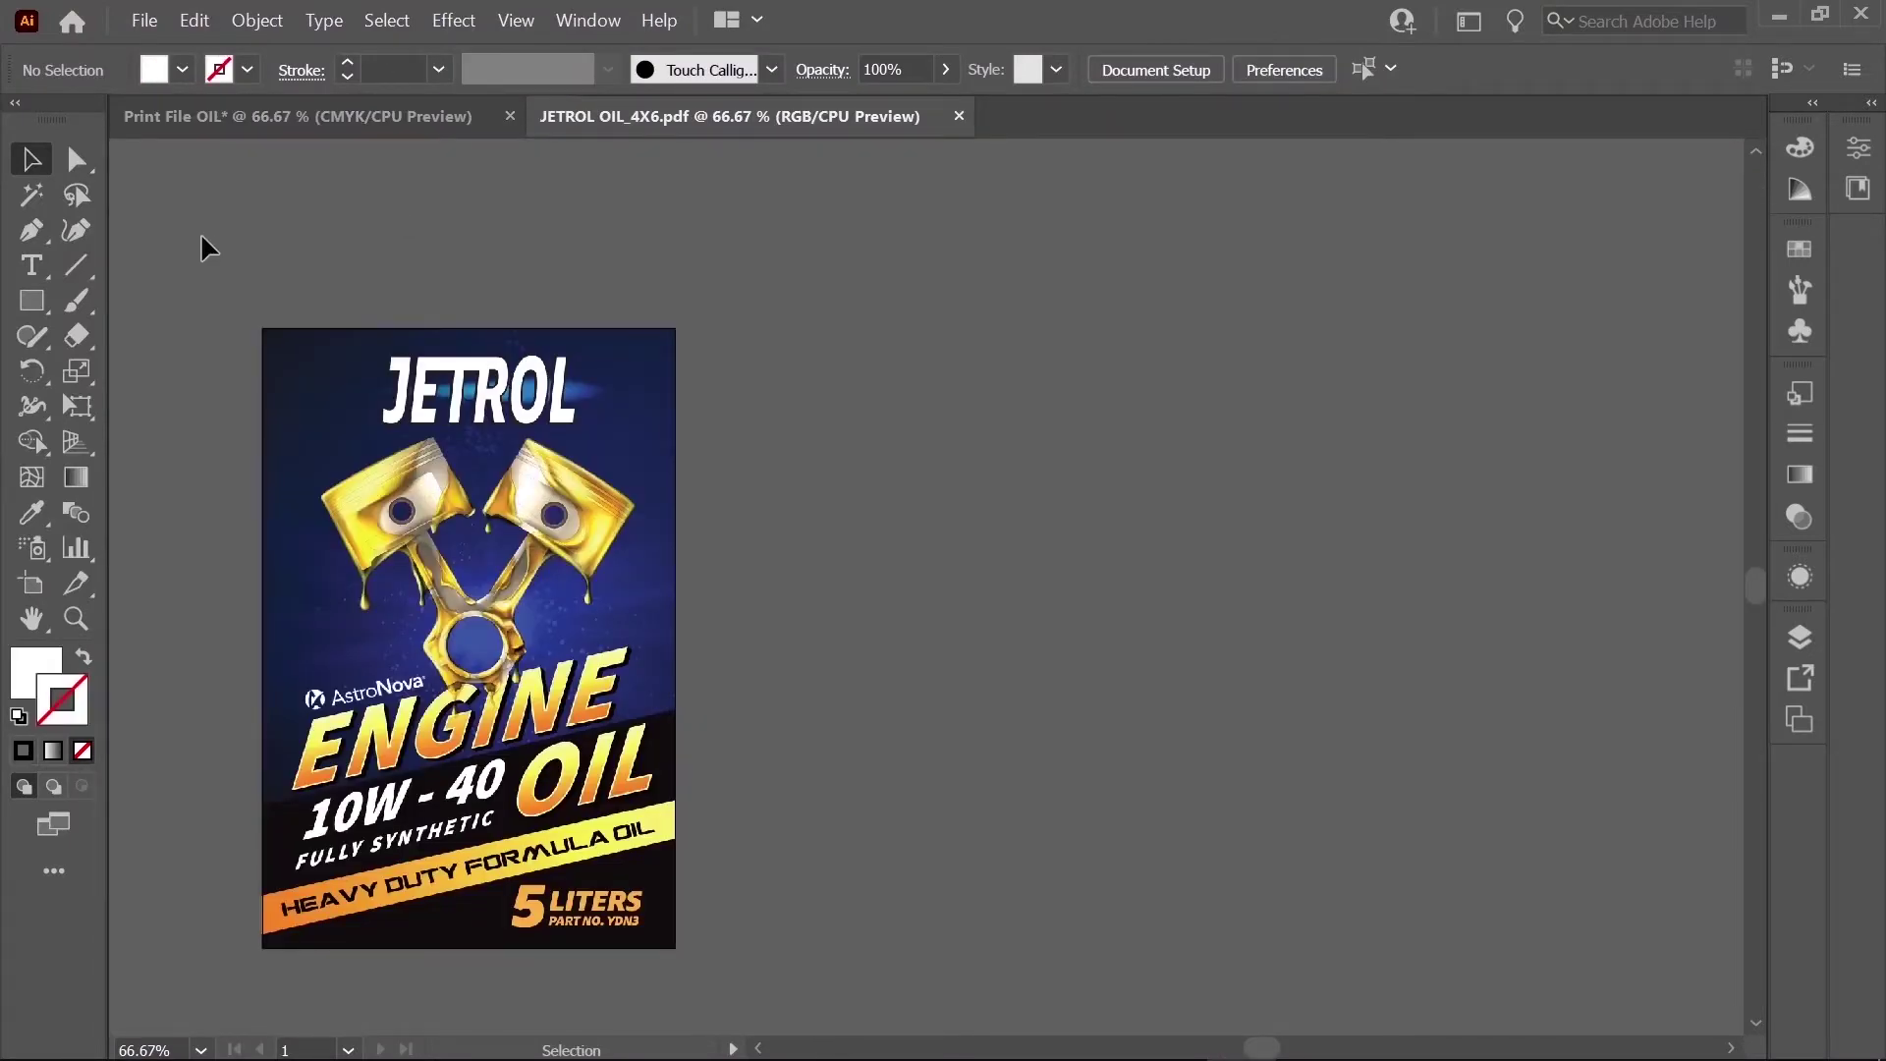
pyautogui.moveTo(201, 234); pyautogui.dragTo(772, 971)
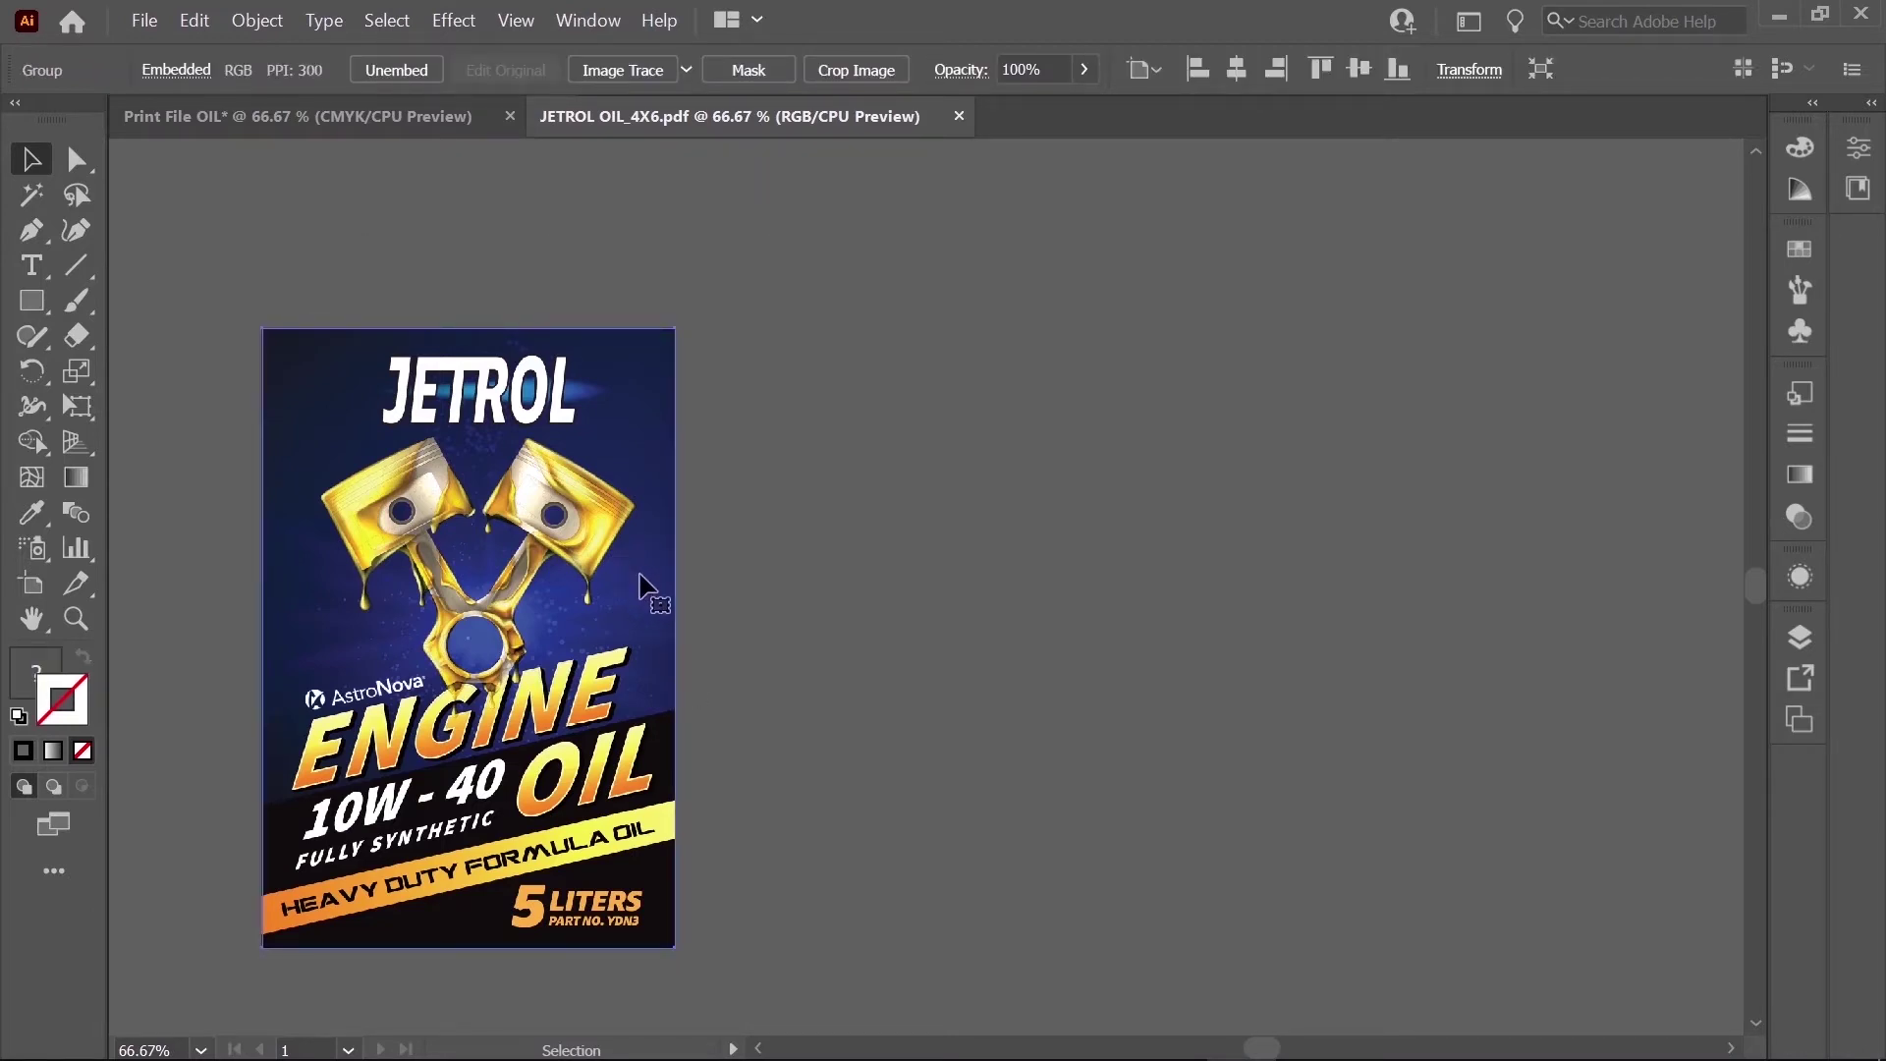
pyautogui.hotkey('ctrl', 'c')
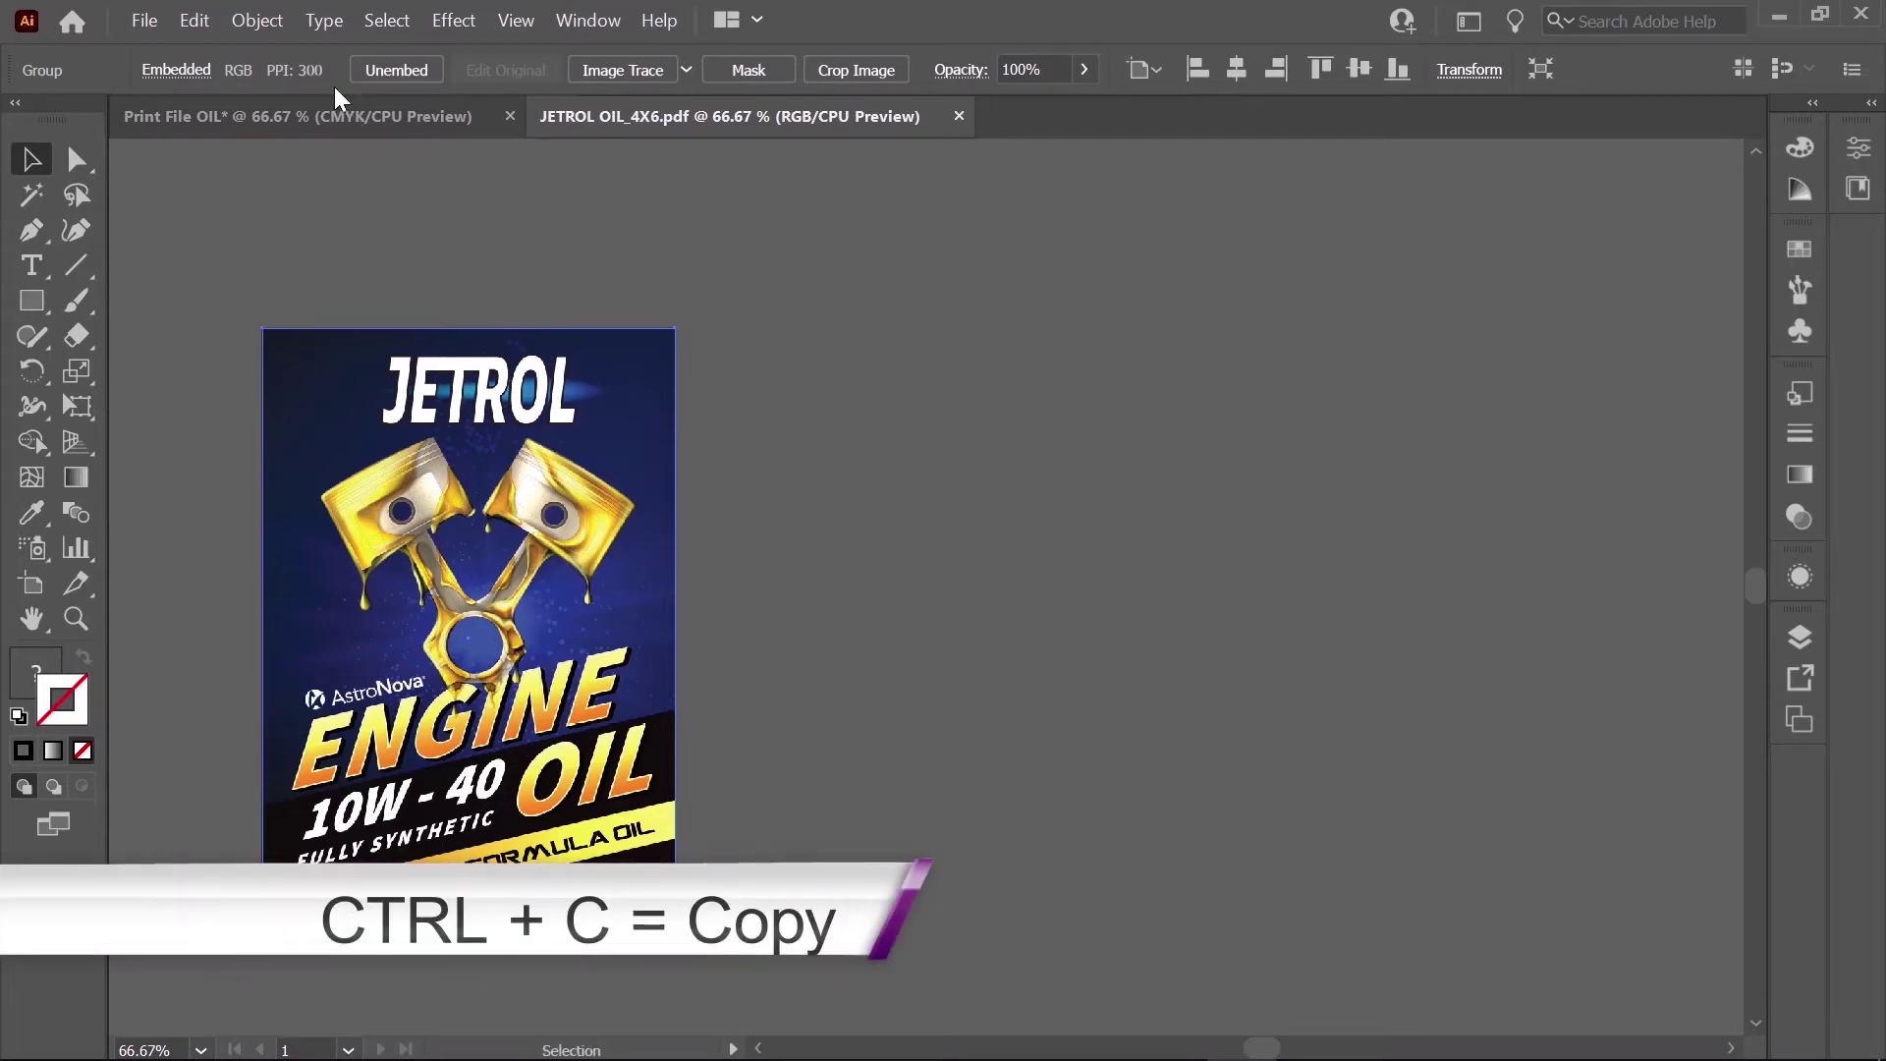
pyautogui.click(356, 113)
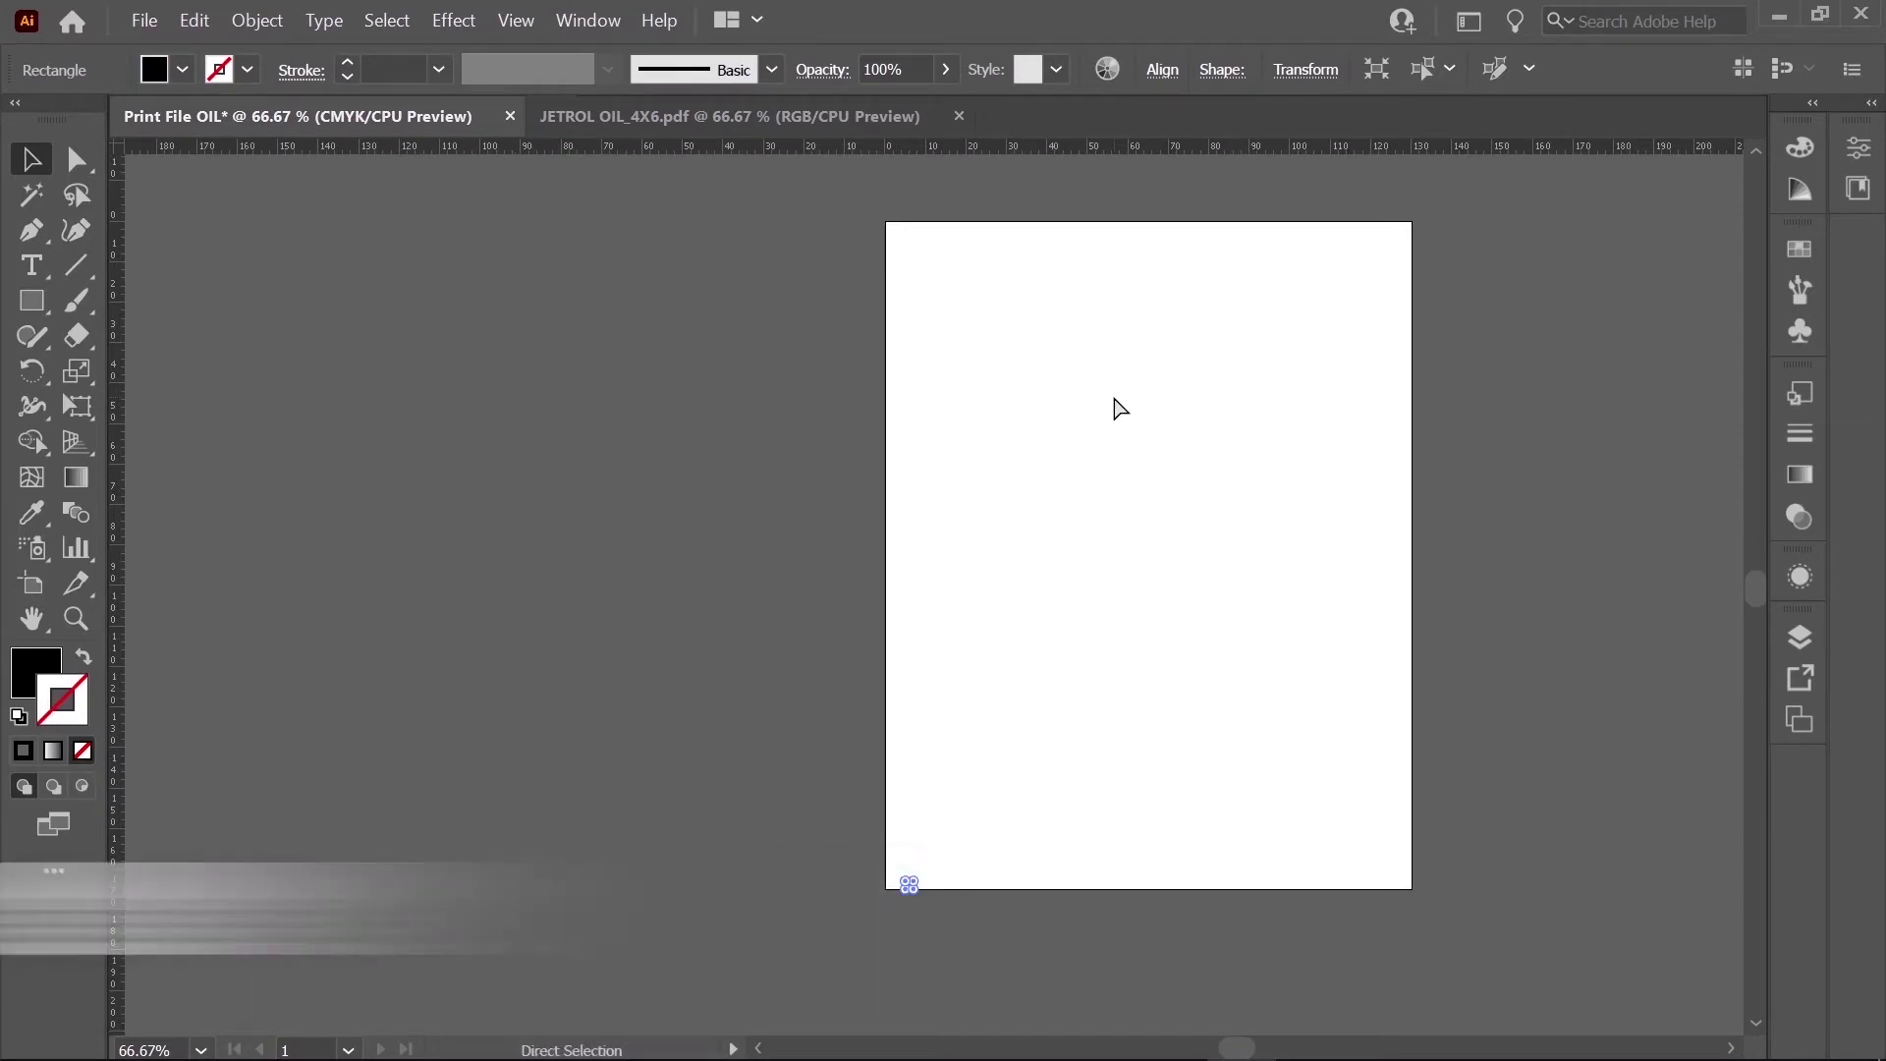
# Step: Paste the JETROL label artwork, drag it into place on the artboard, and zoom in to check edges
pyautogui.hotkey('ctrl', 'v')
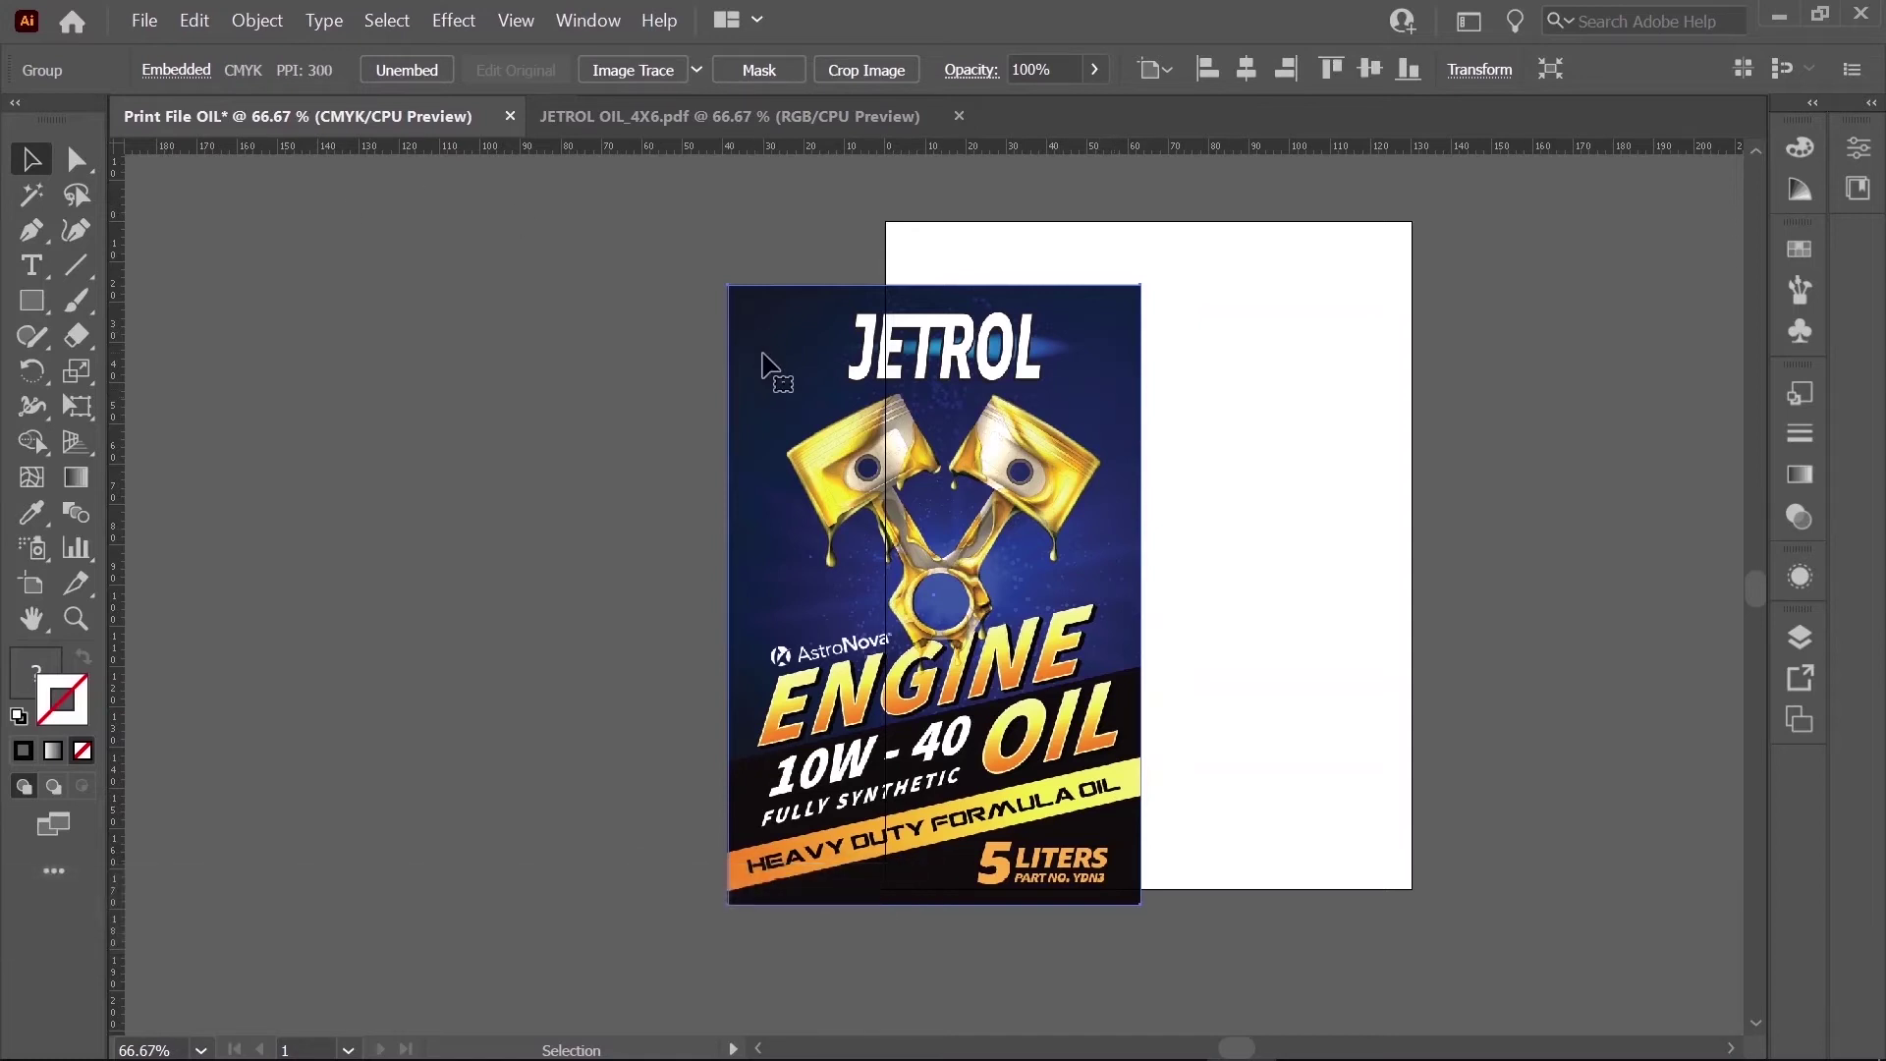
pyautogui.moveTo(770, 370); pyautogui.dragTo(977, 320)
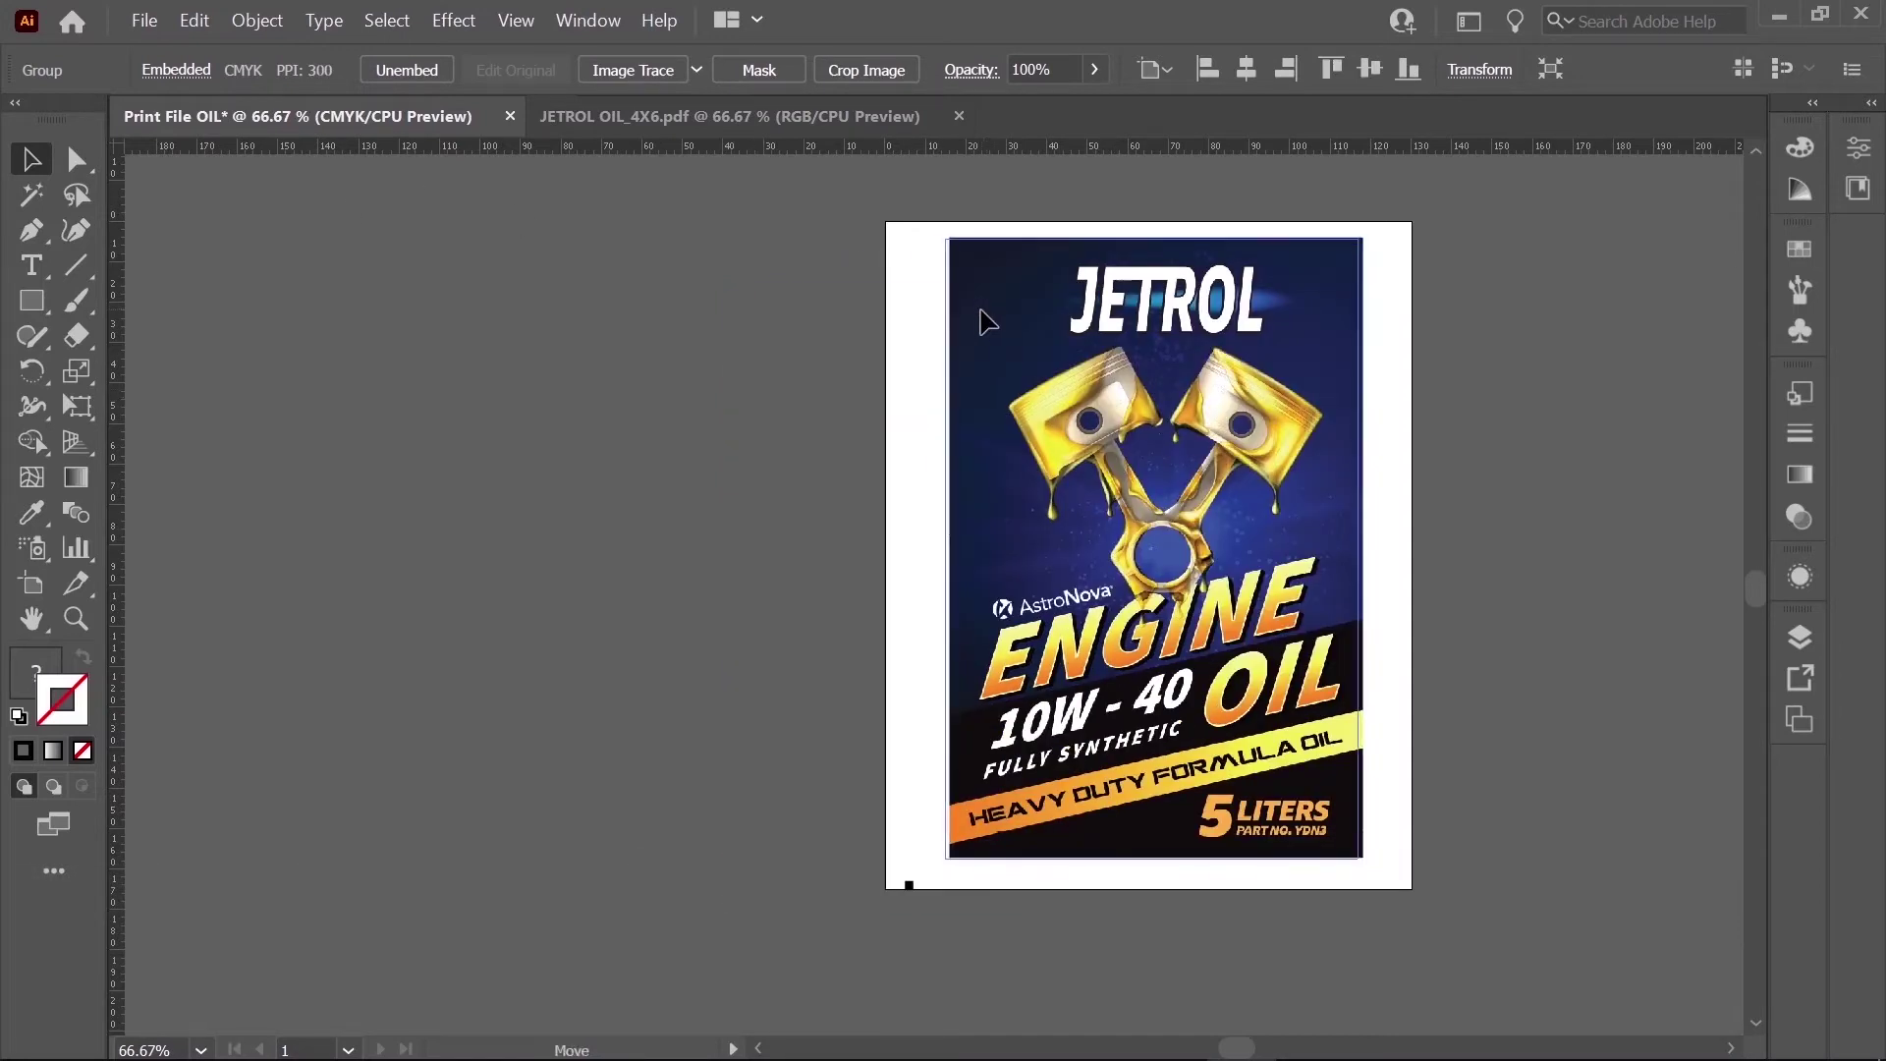
pyautogui.click(1465, 343)
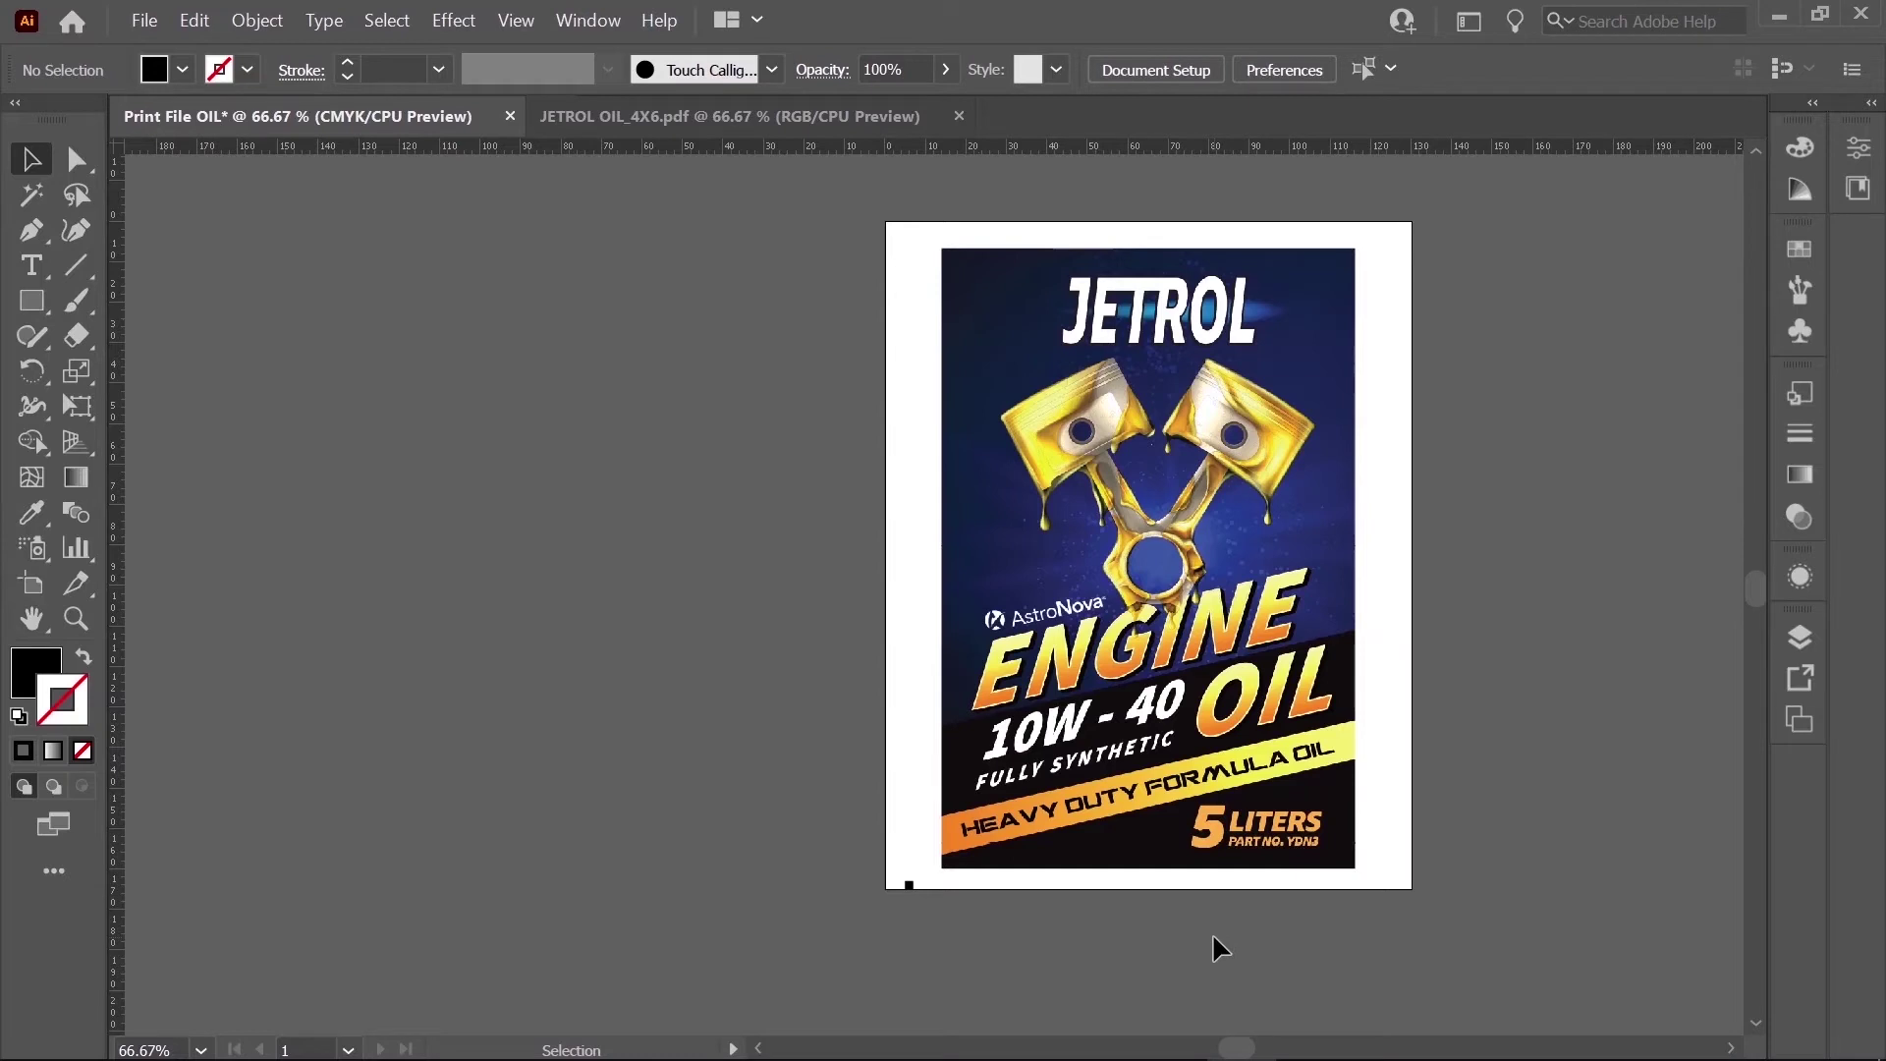
pyautogui.scroll(3, 1074, 907)
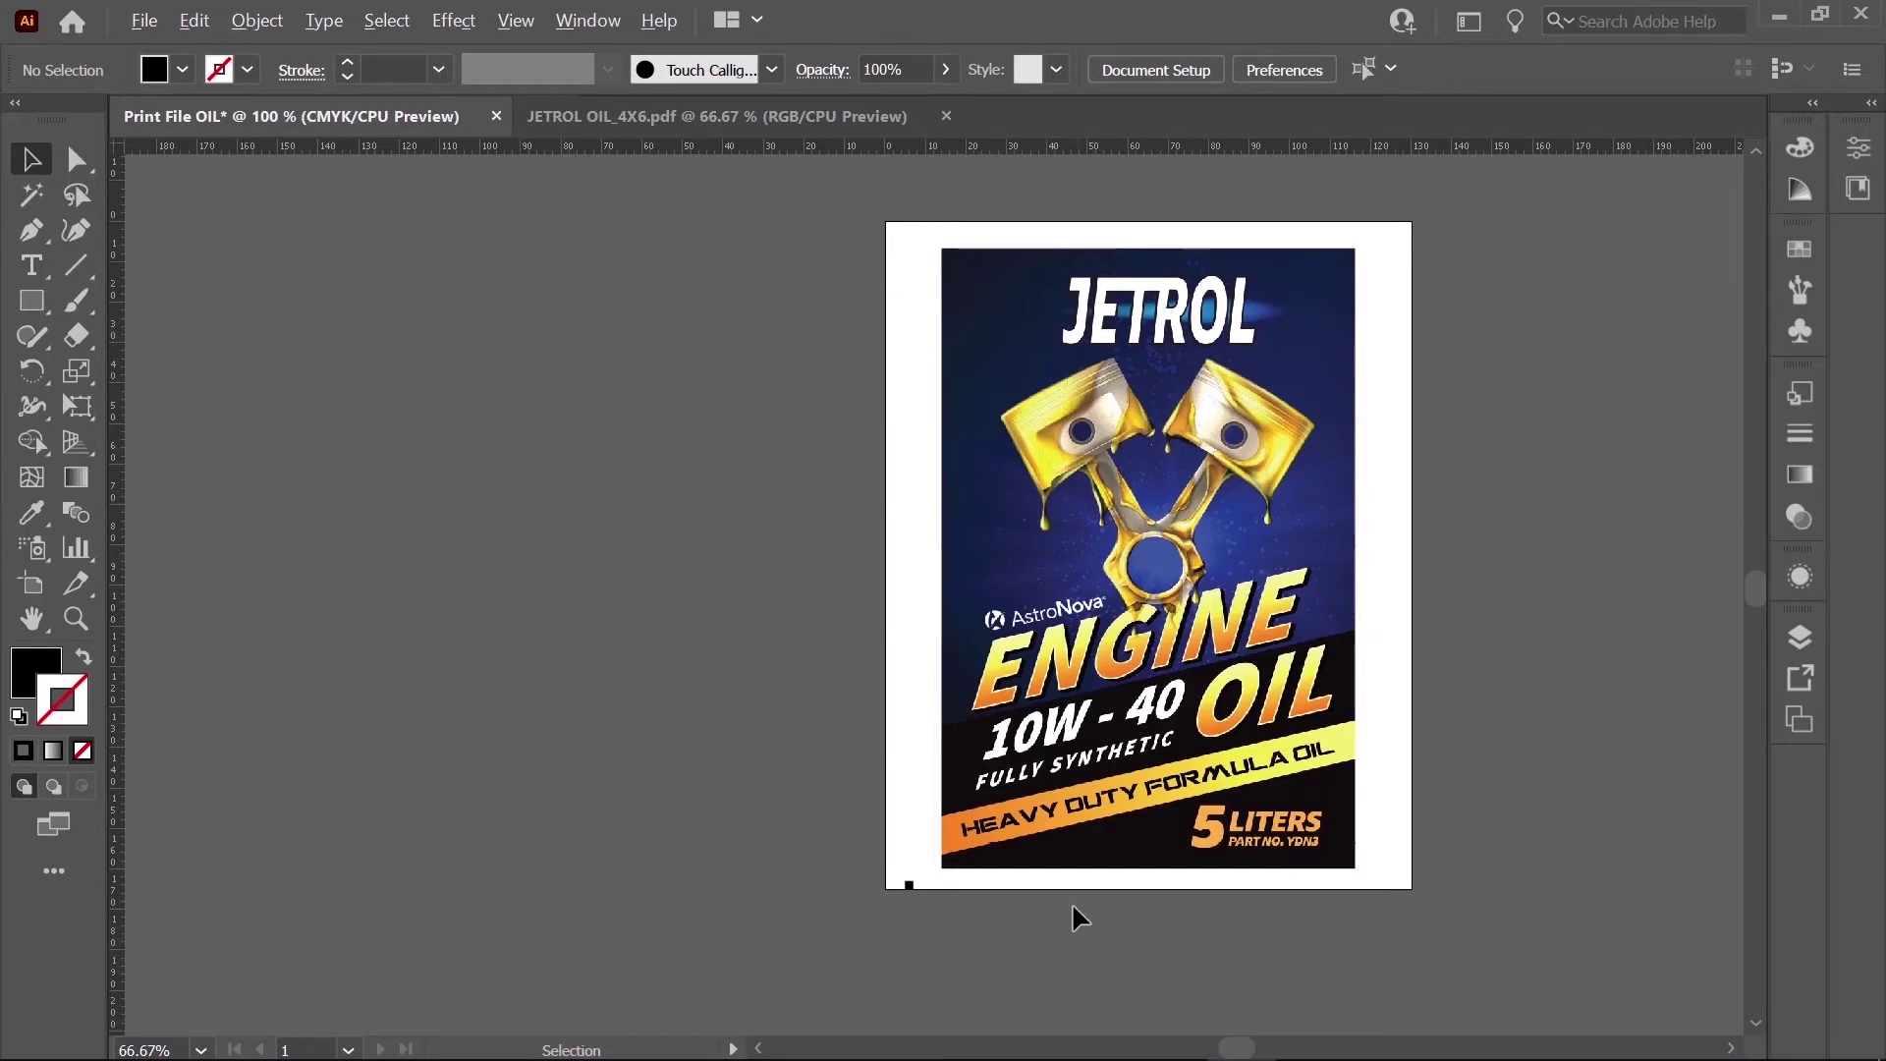
pyautogui.scroll(2, 752, 796)
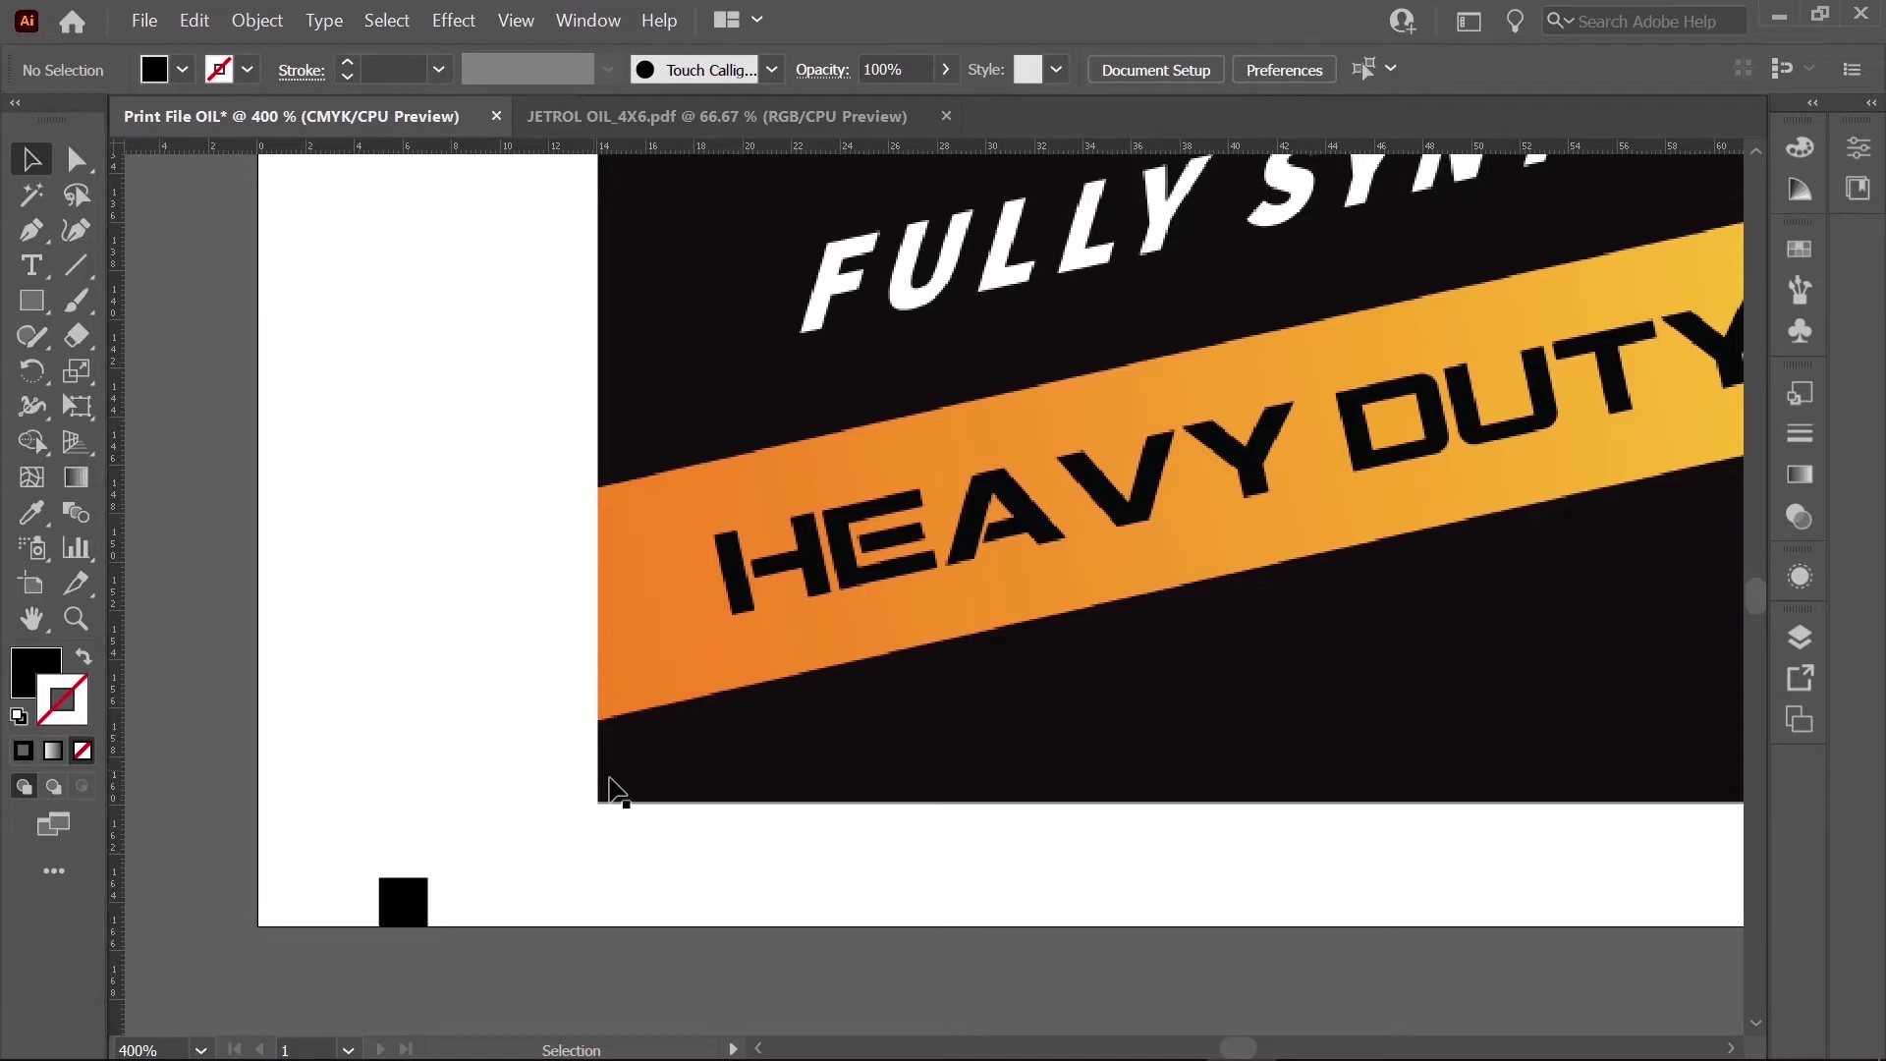
pyautogui.moveTo(1228, 1048); pyautogui.dragTo(1245, 1047)
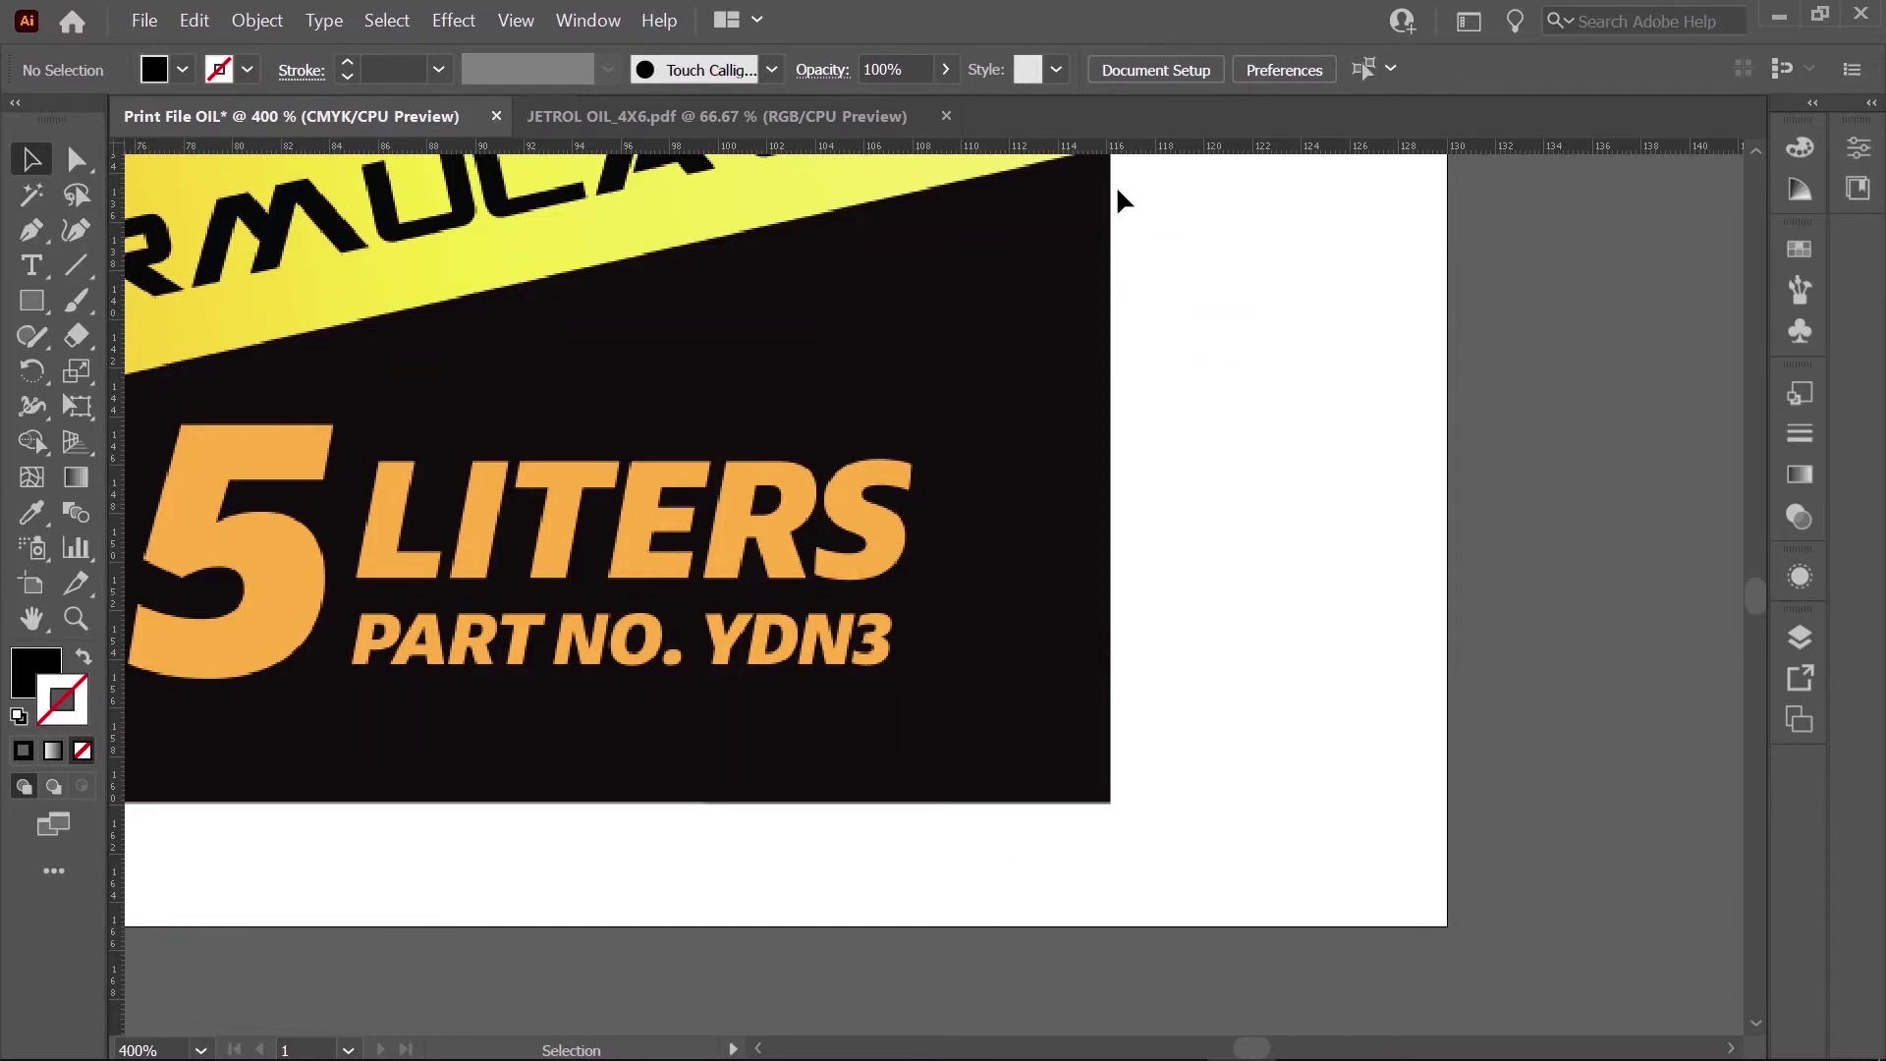
pyautogui.scroll(10, 1741, 579)
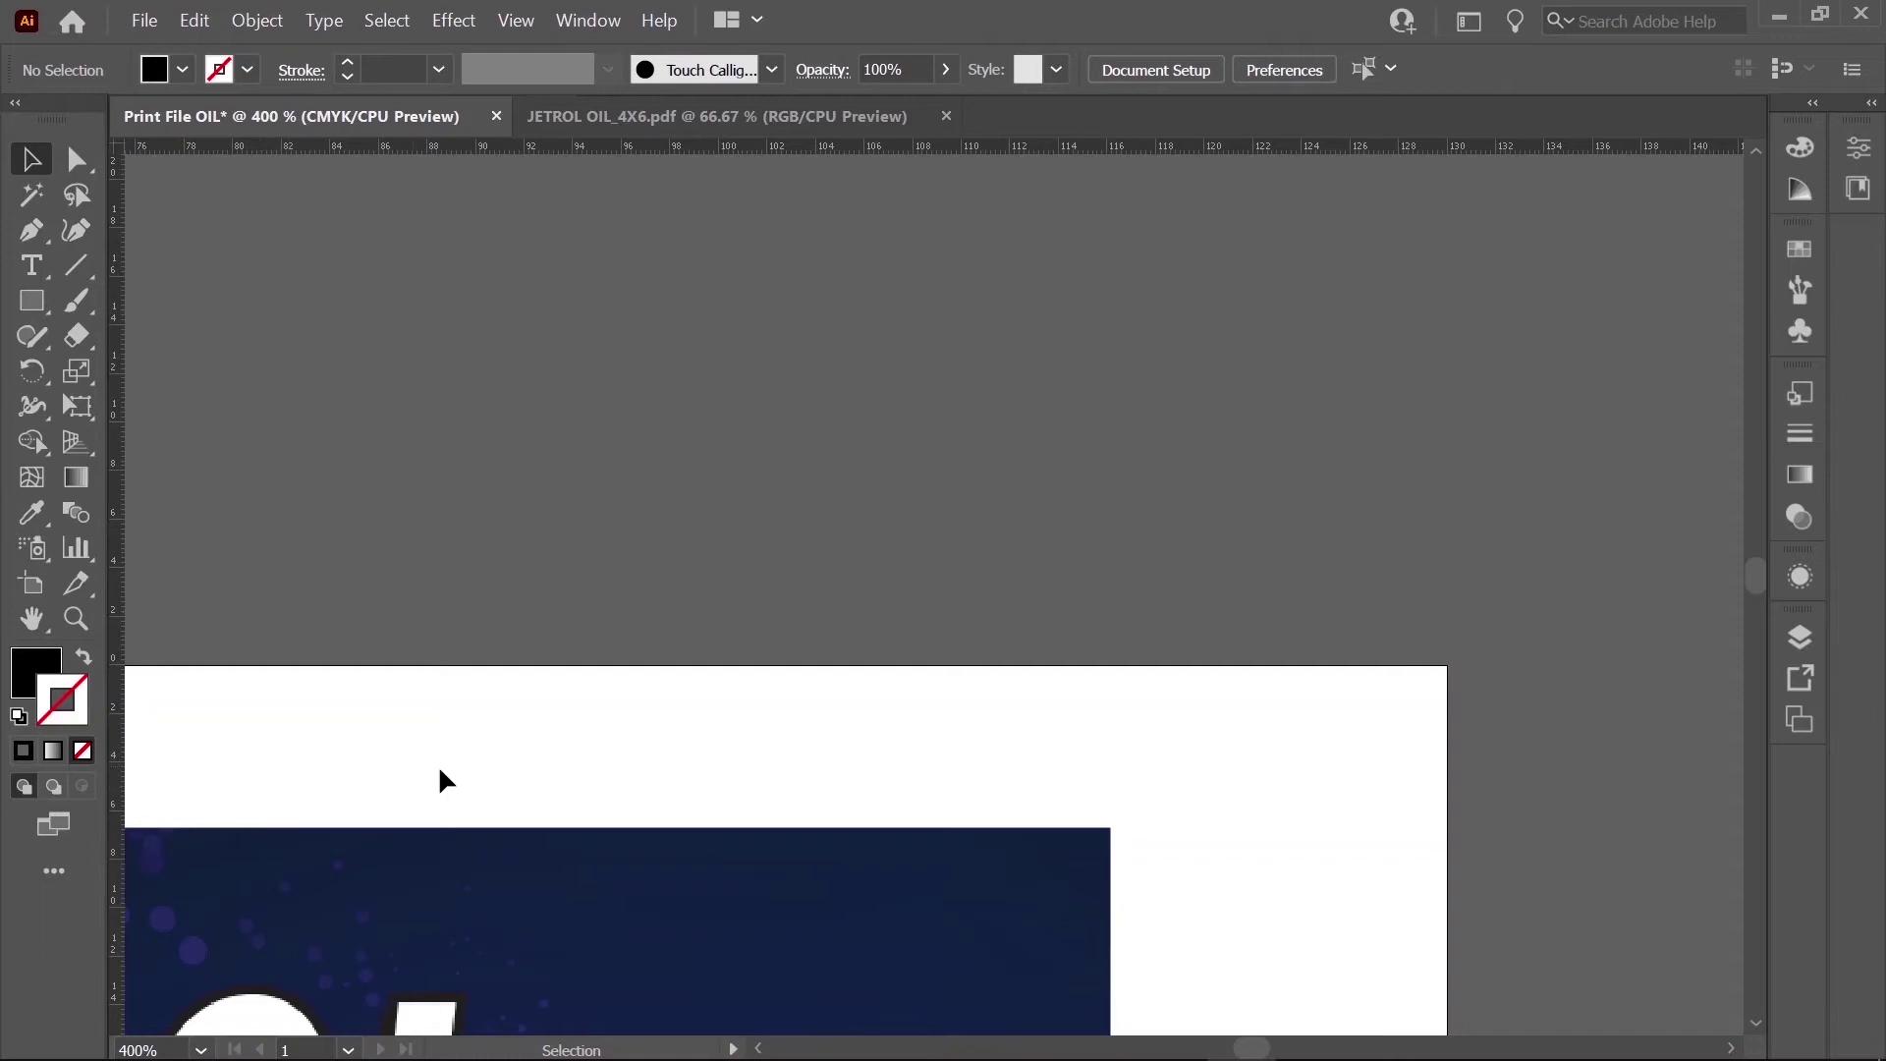
# Step: Rename Layer 1 to 'Print Layer 1' through Layer Options in the Layers panel
pyautogui.click(1806, 638)
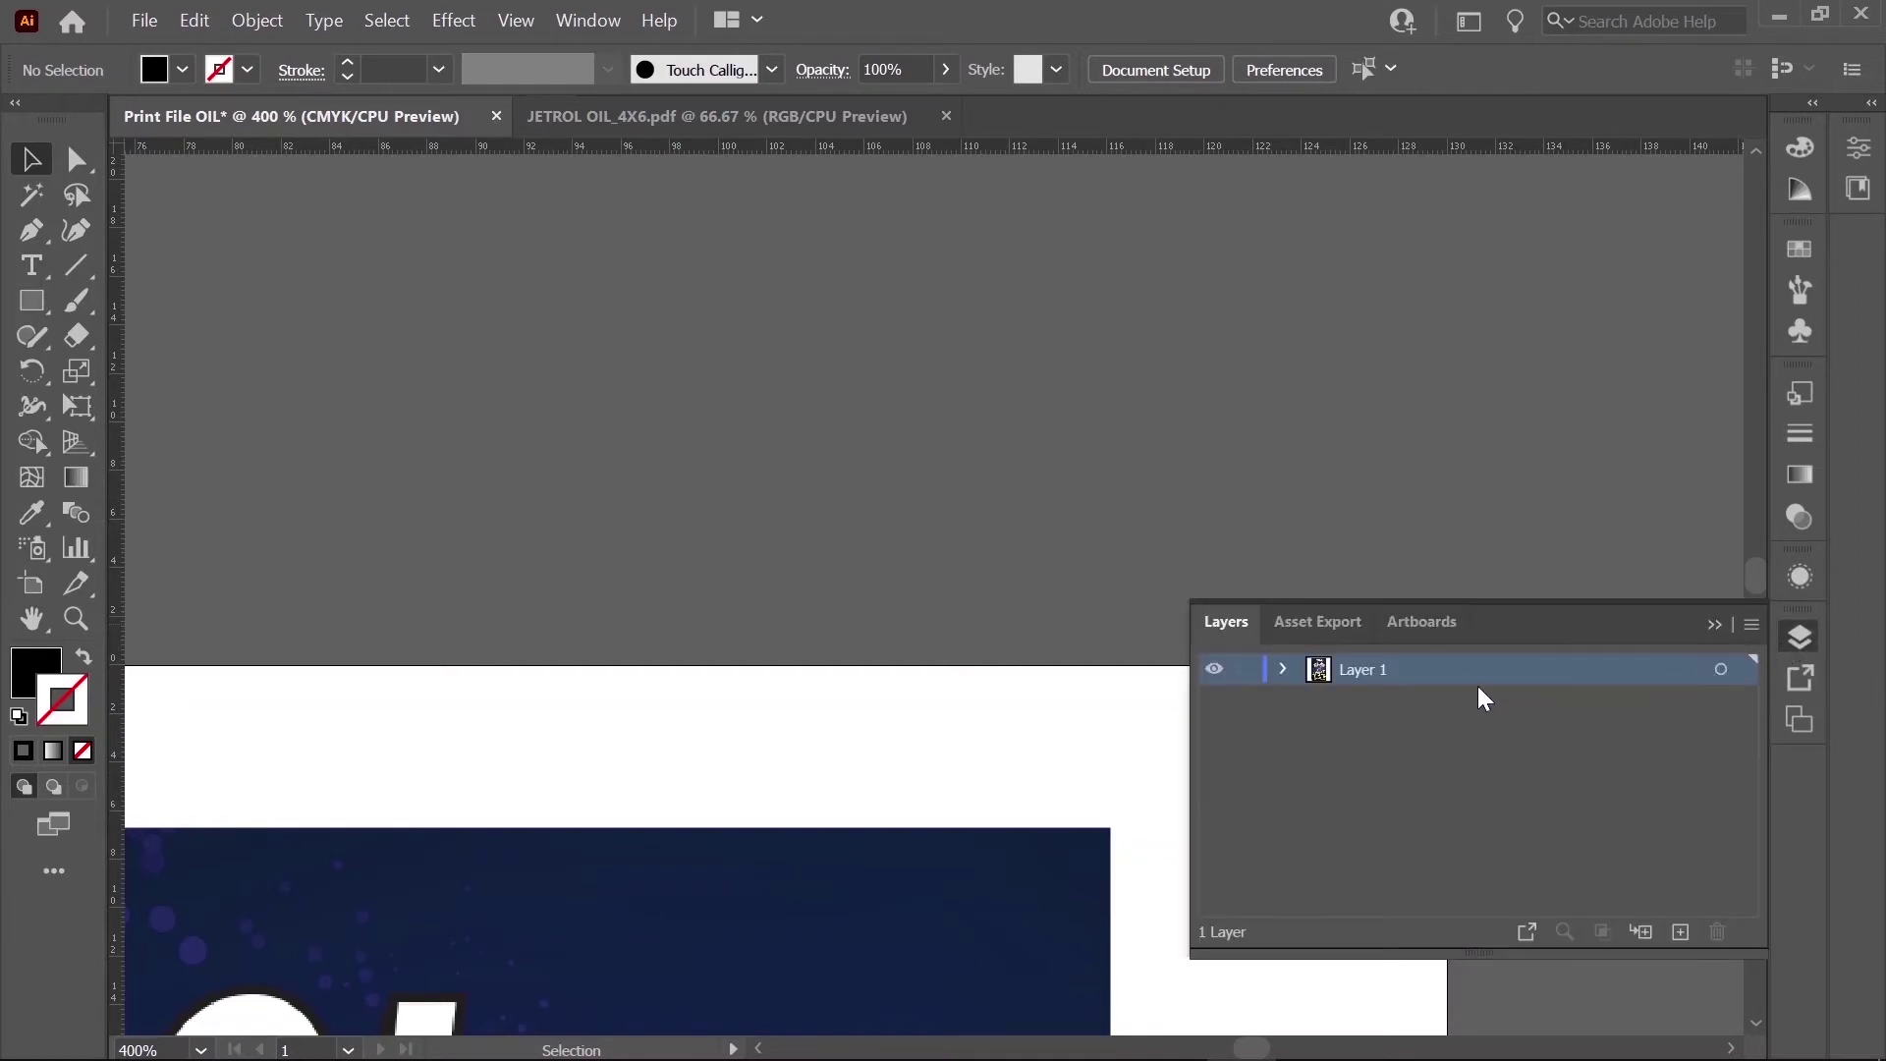
pyautogui.doubleClick(1399, 670)
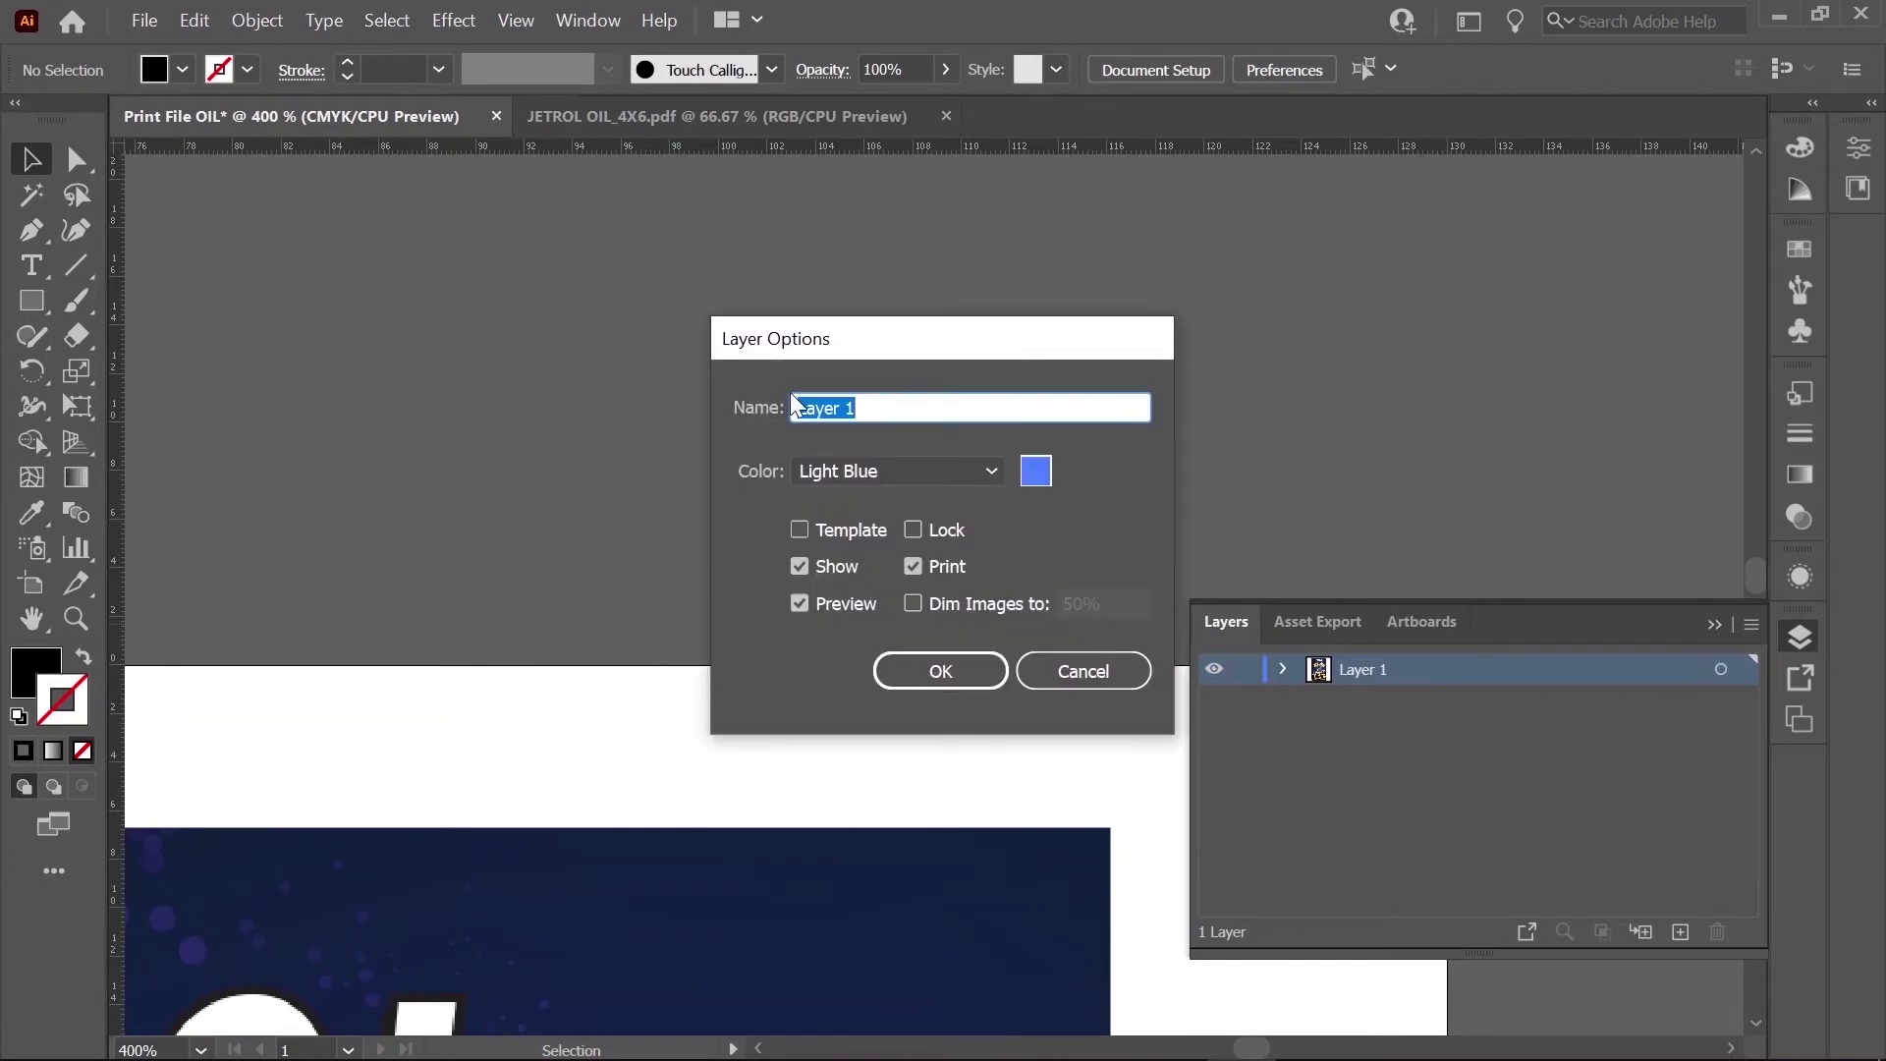
pyautogui.write('Print')
pyautogui.click(942, 671)
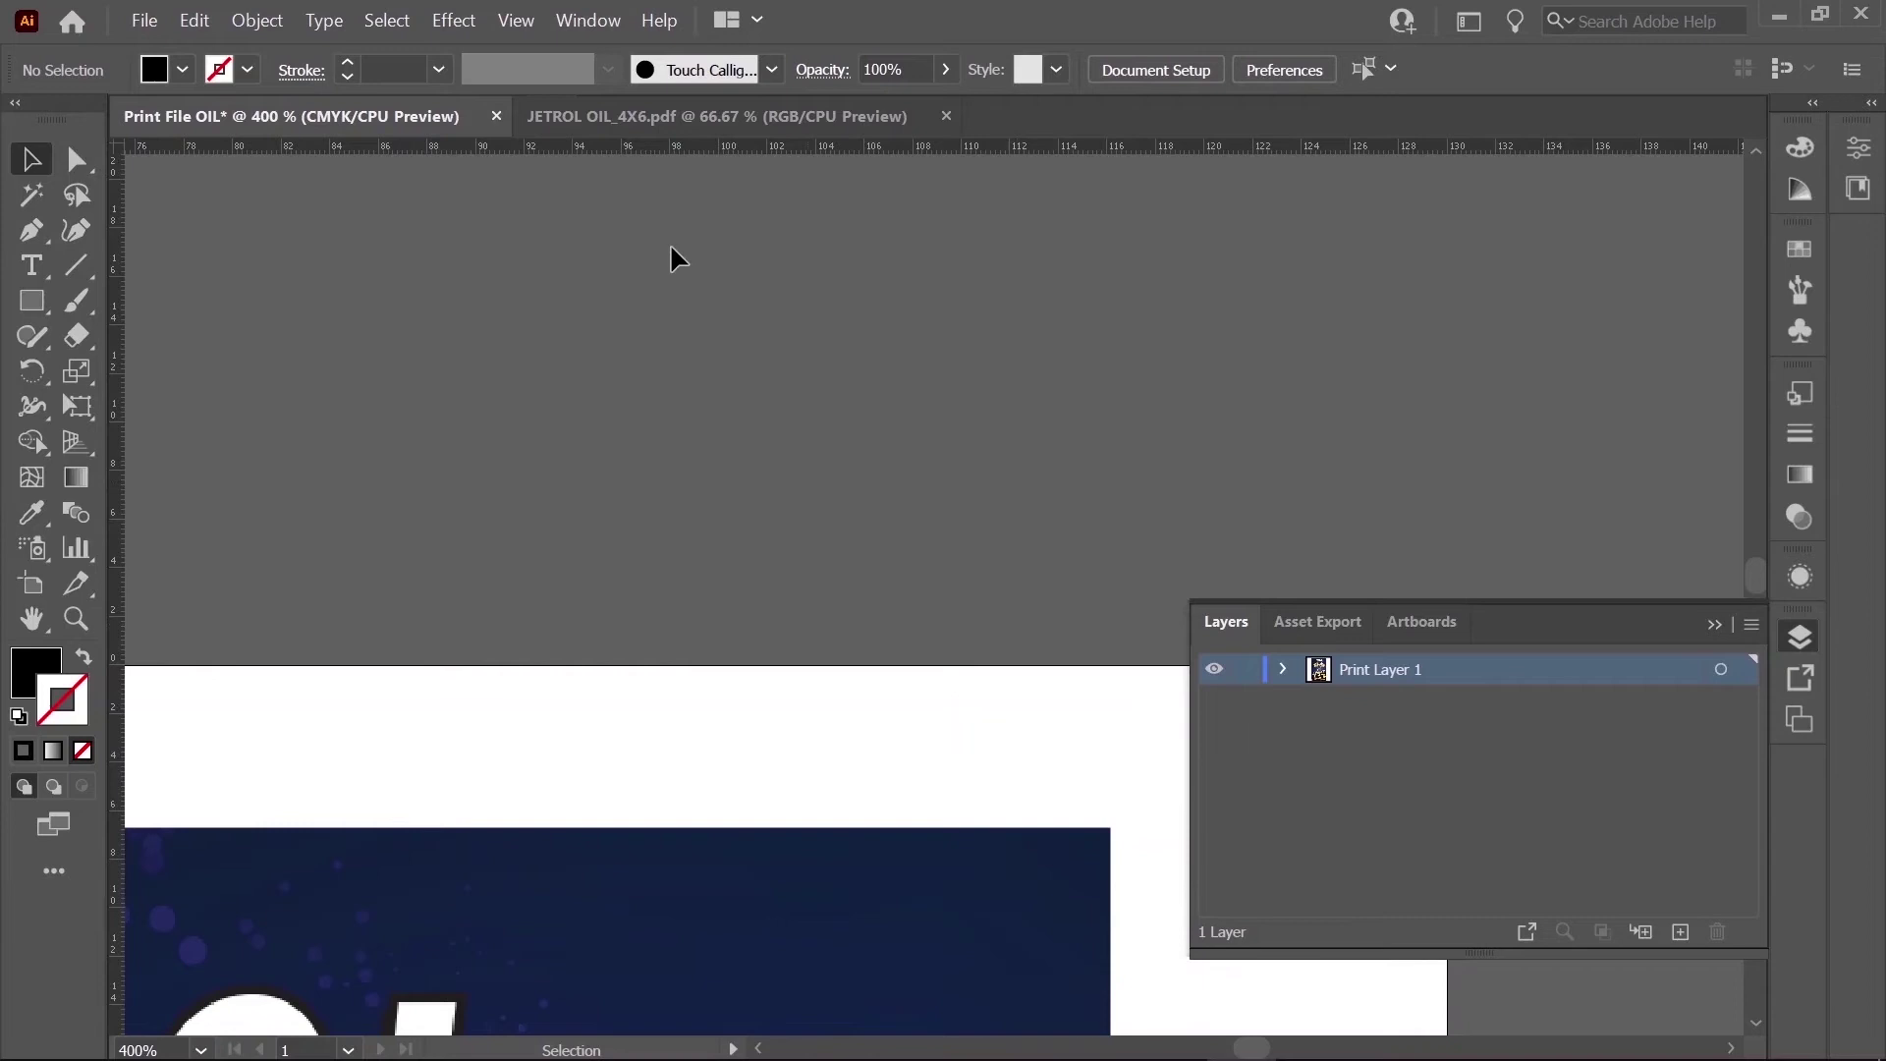
pyautogui.click(144, 19)
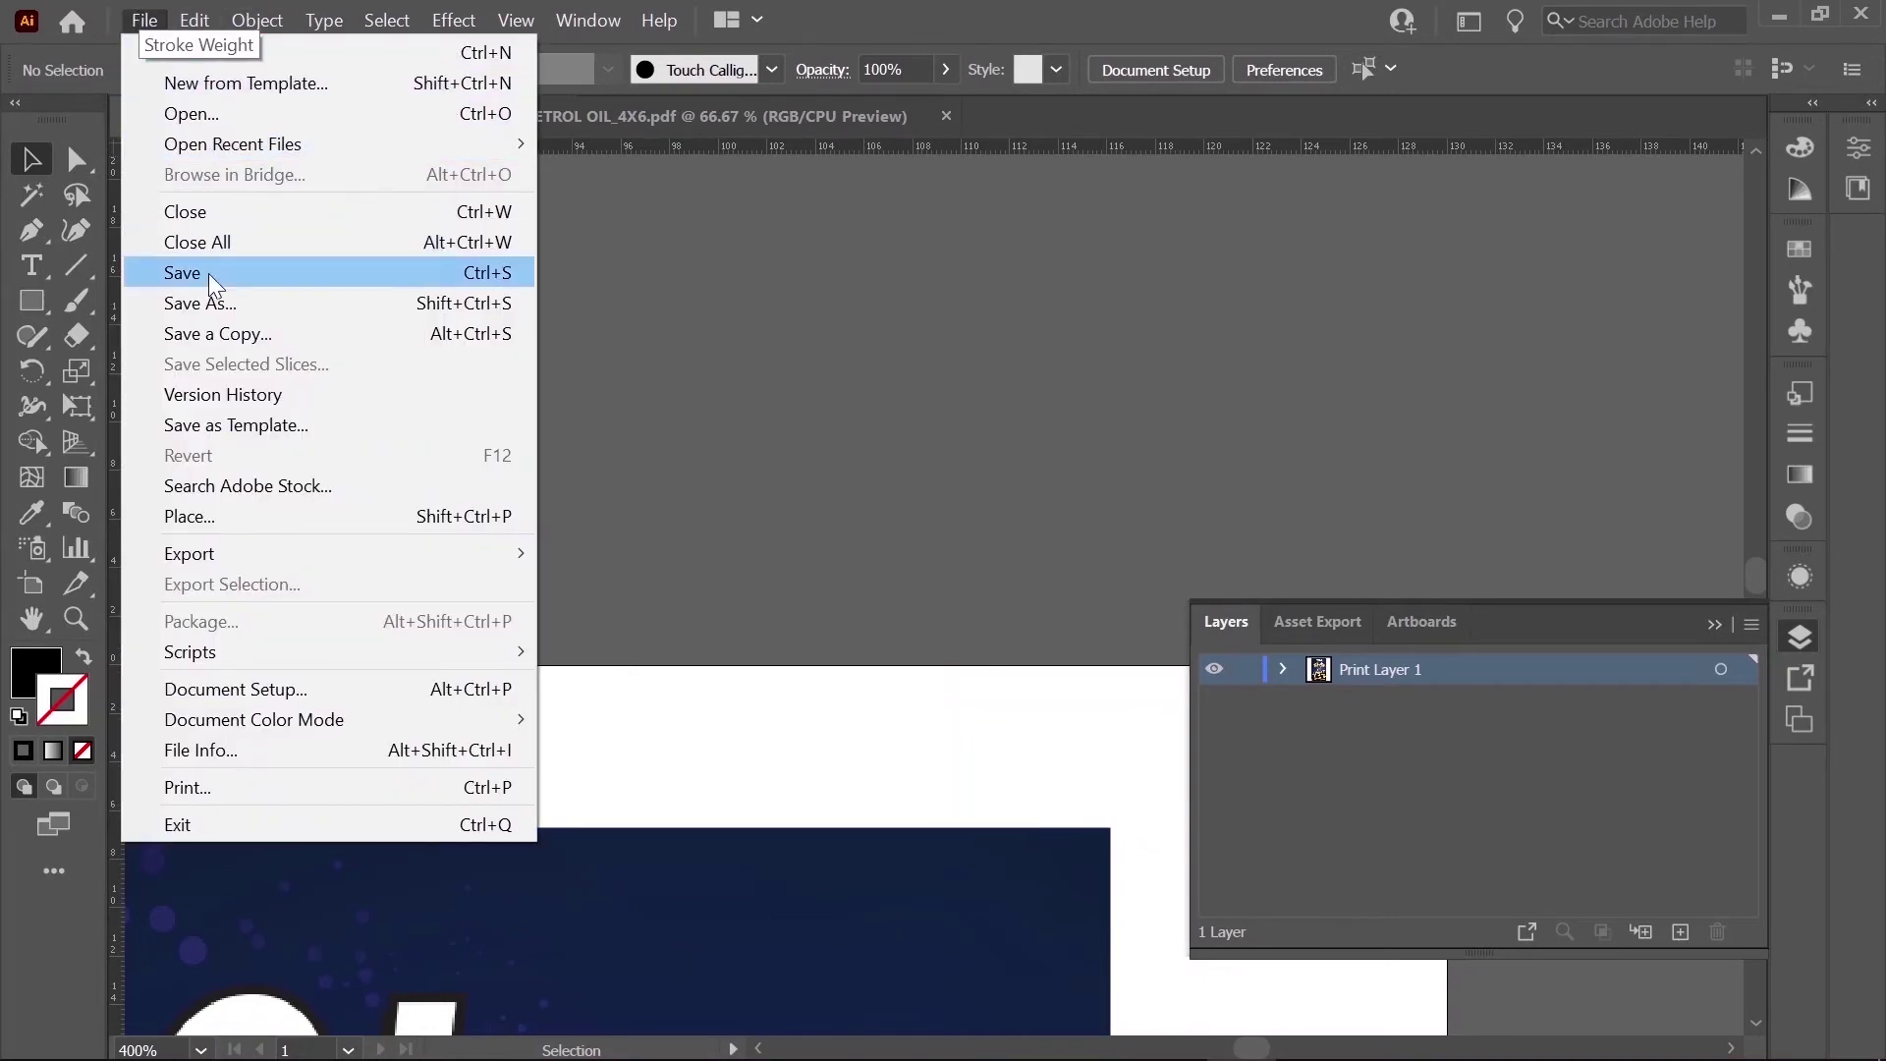
# Step: Save as 'Print File OIL.pdf' in Adobe PDF format with the [High Quality Print] preset
pyautogui.click(215, 304)
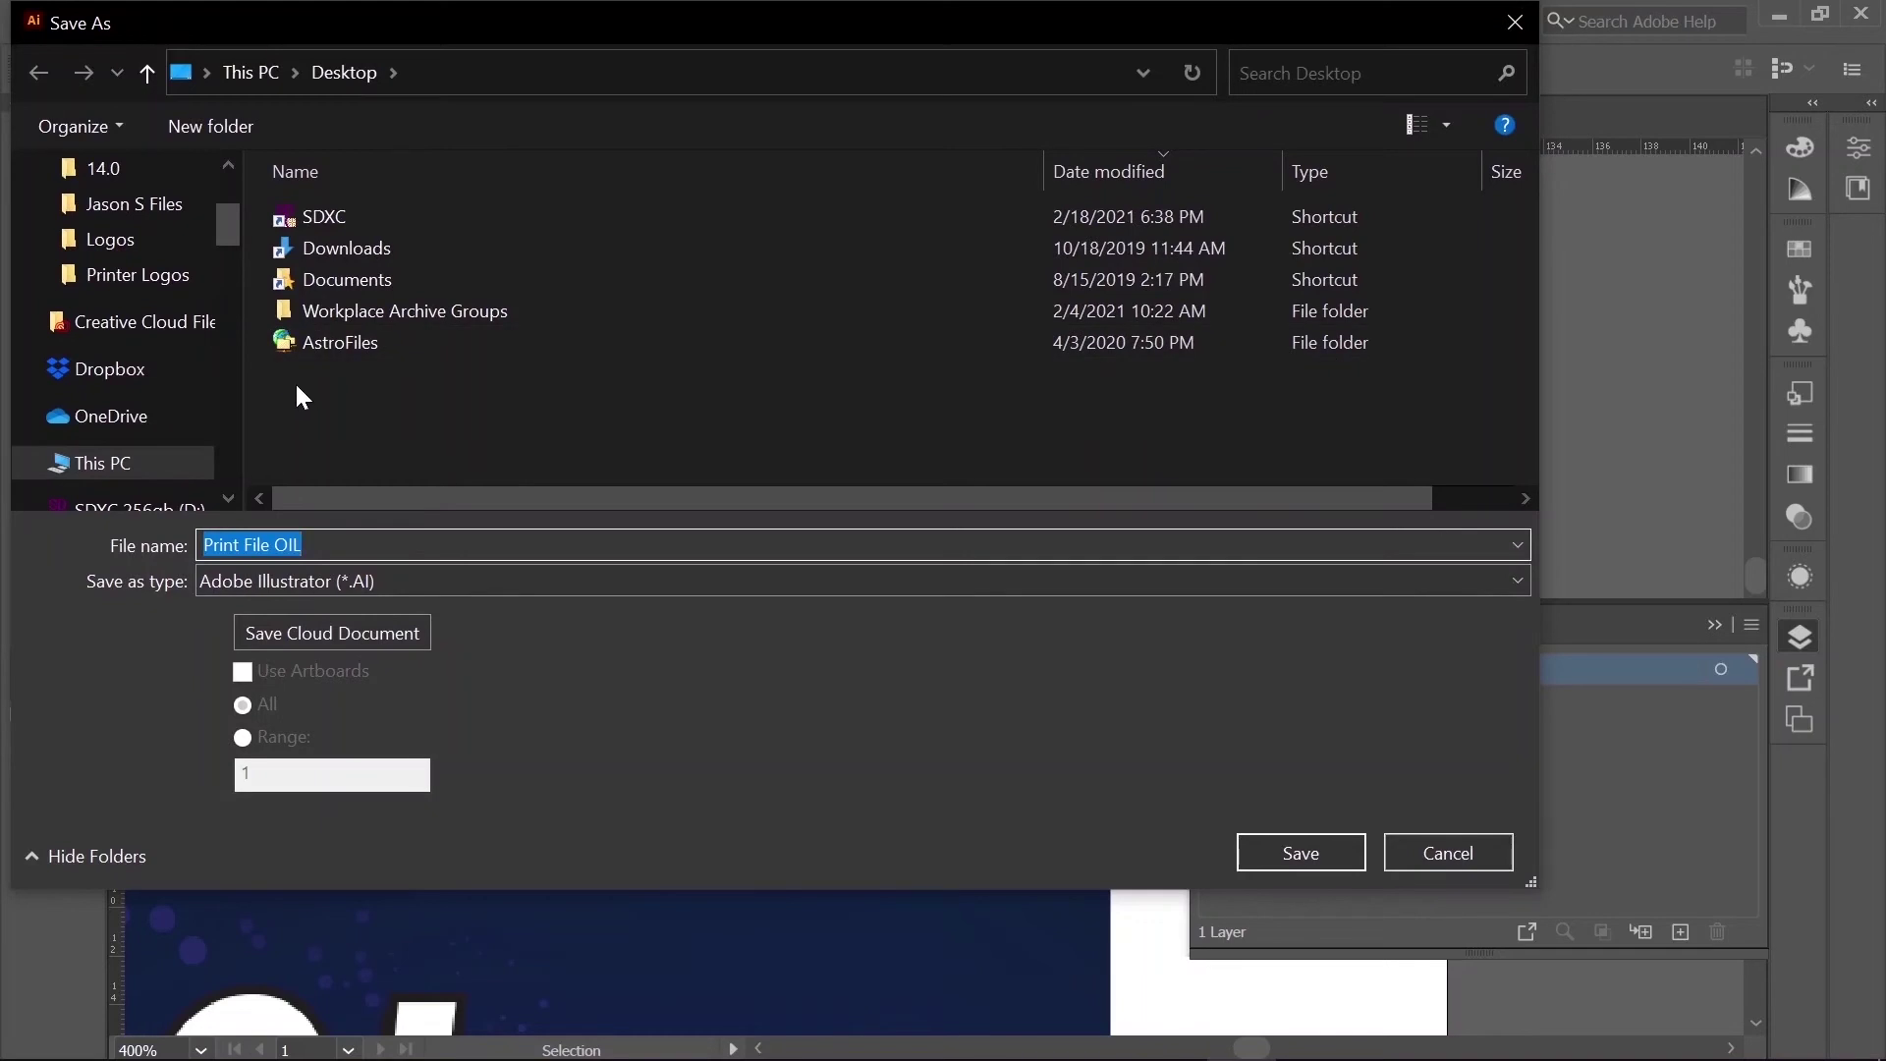
pyautogui.click(415, 583)
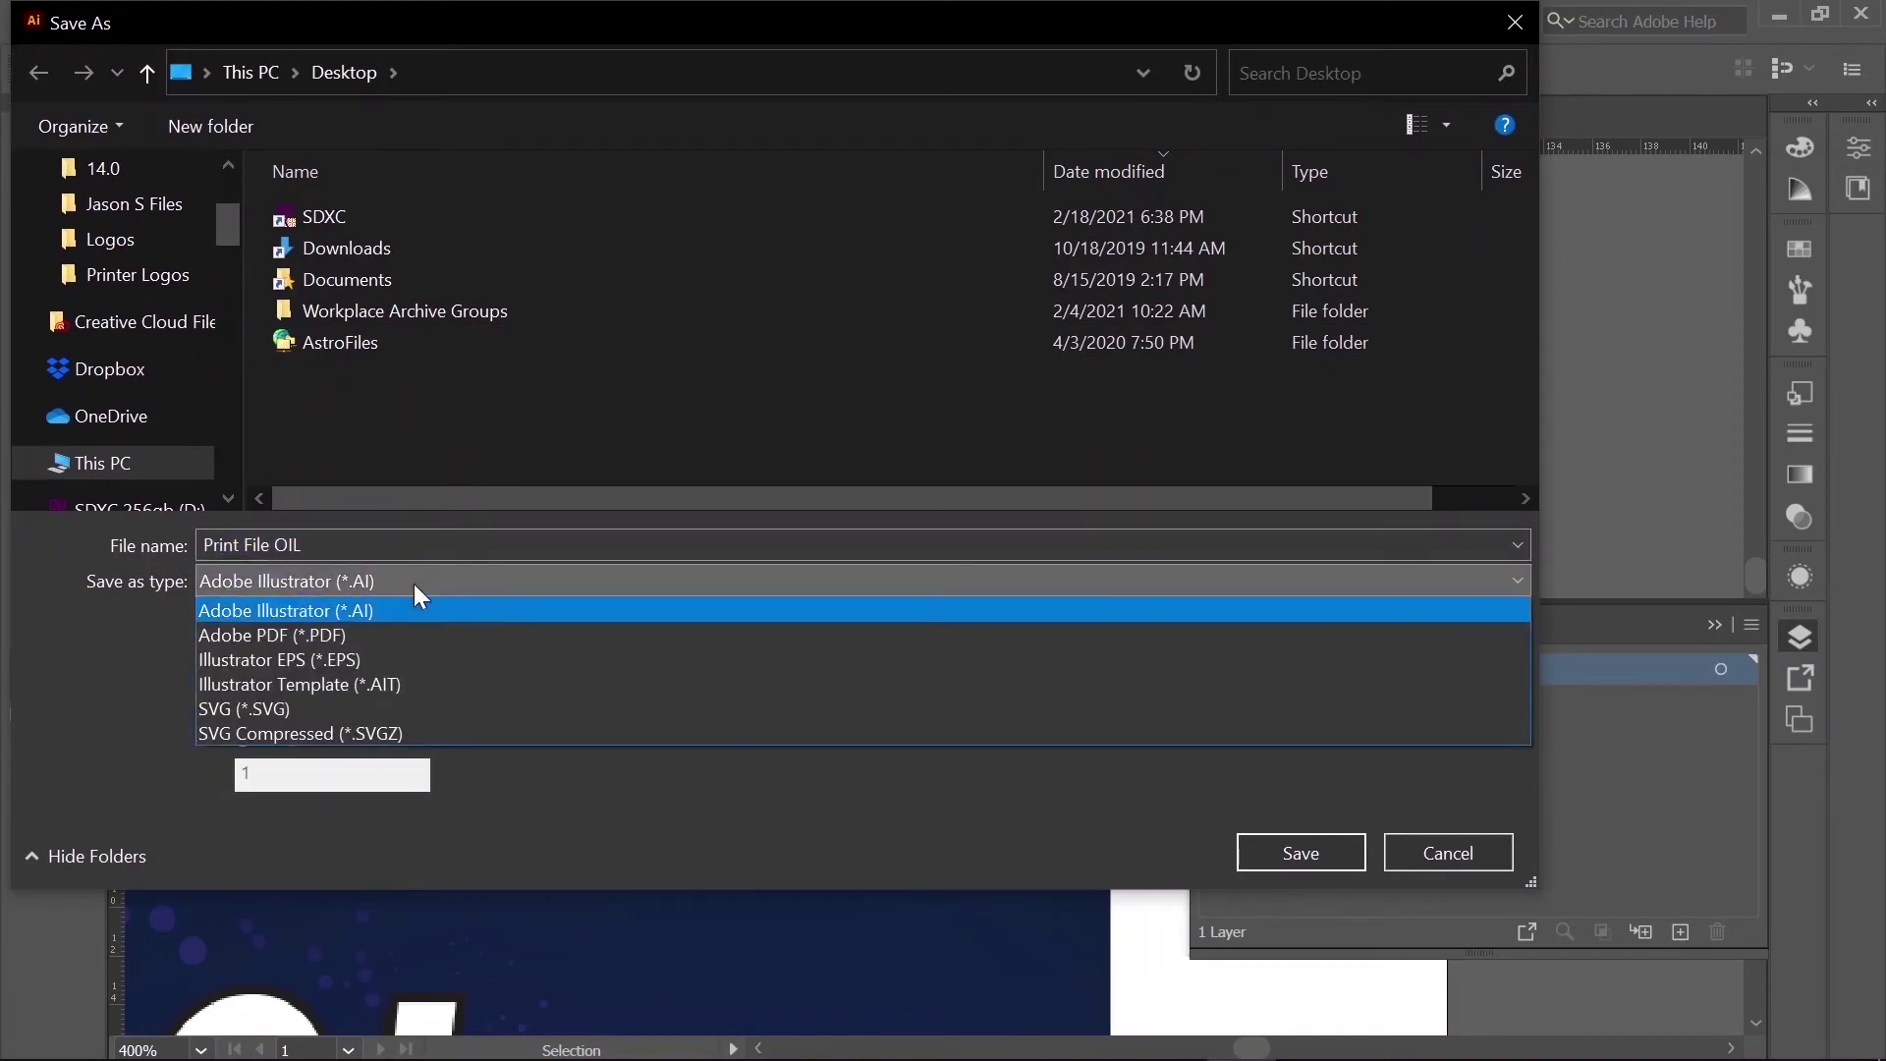
pyautogui.click(399, 635)
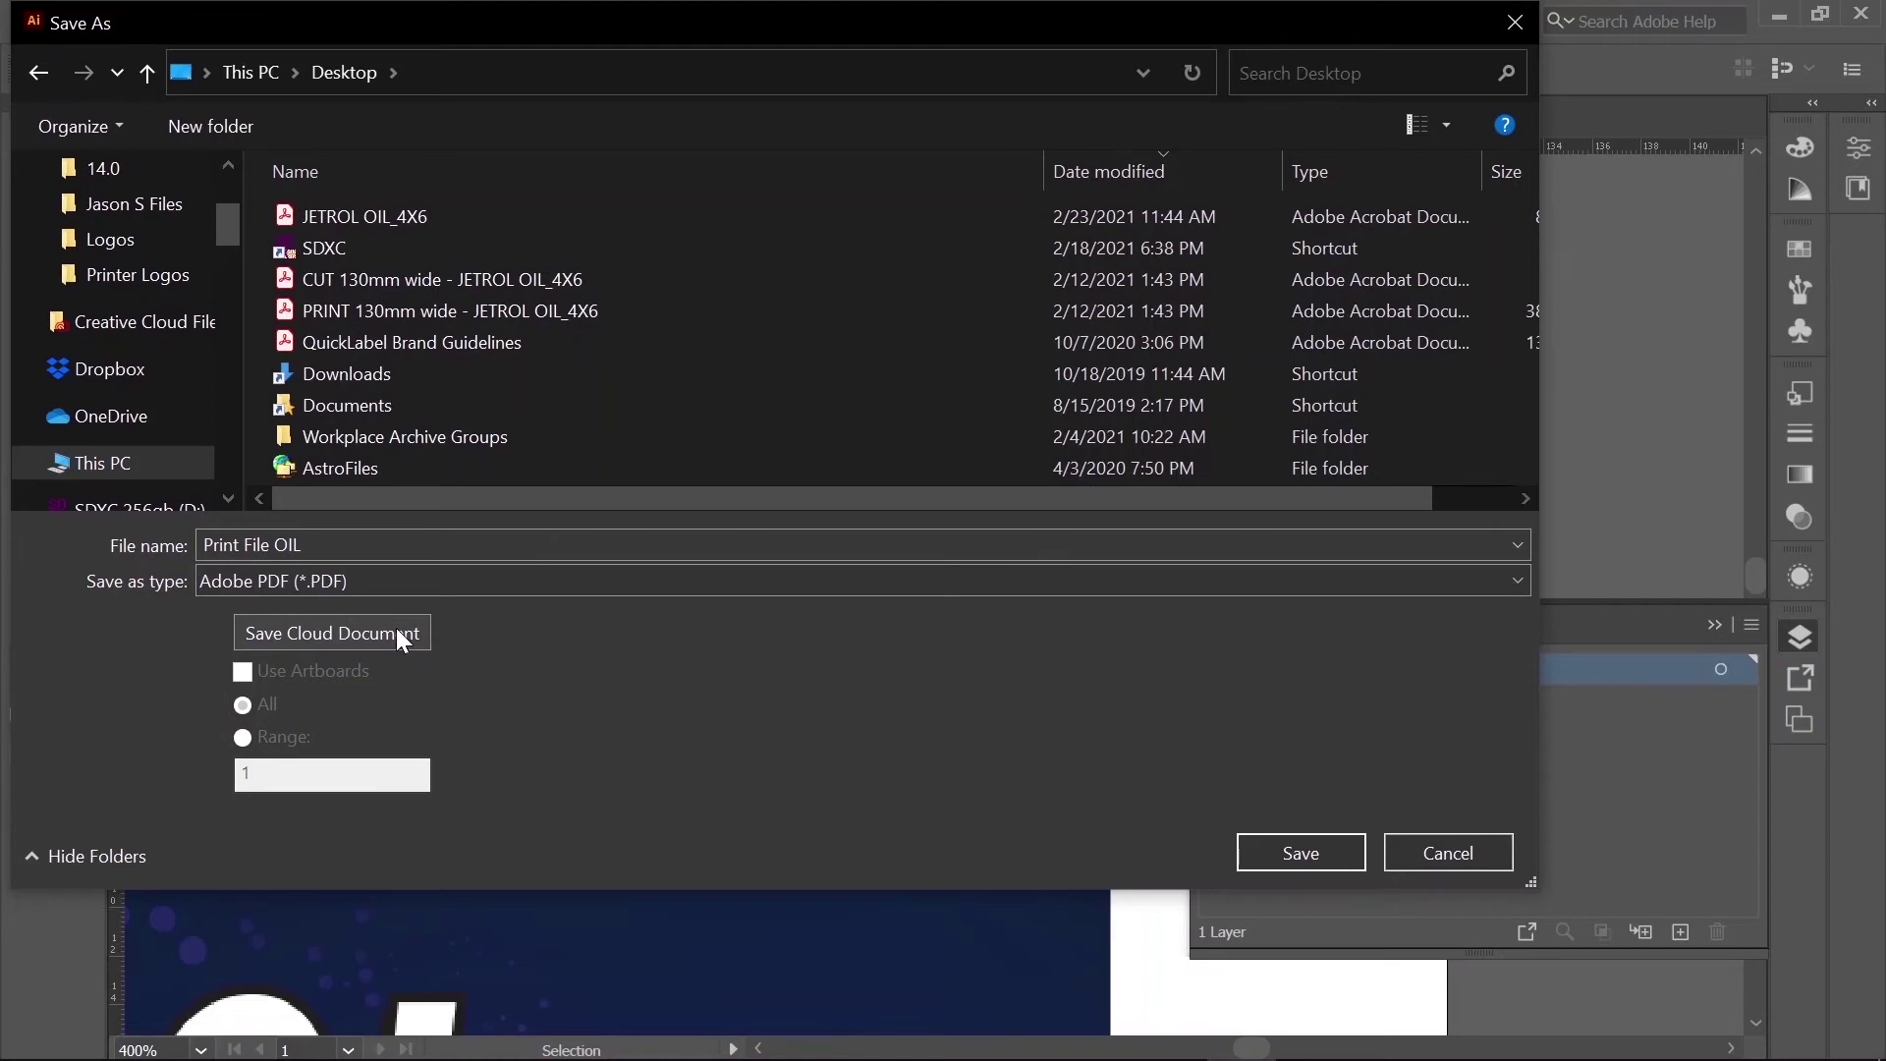
pyautogui.click(1307, 853)
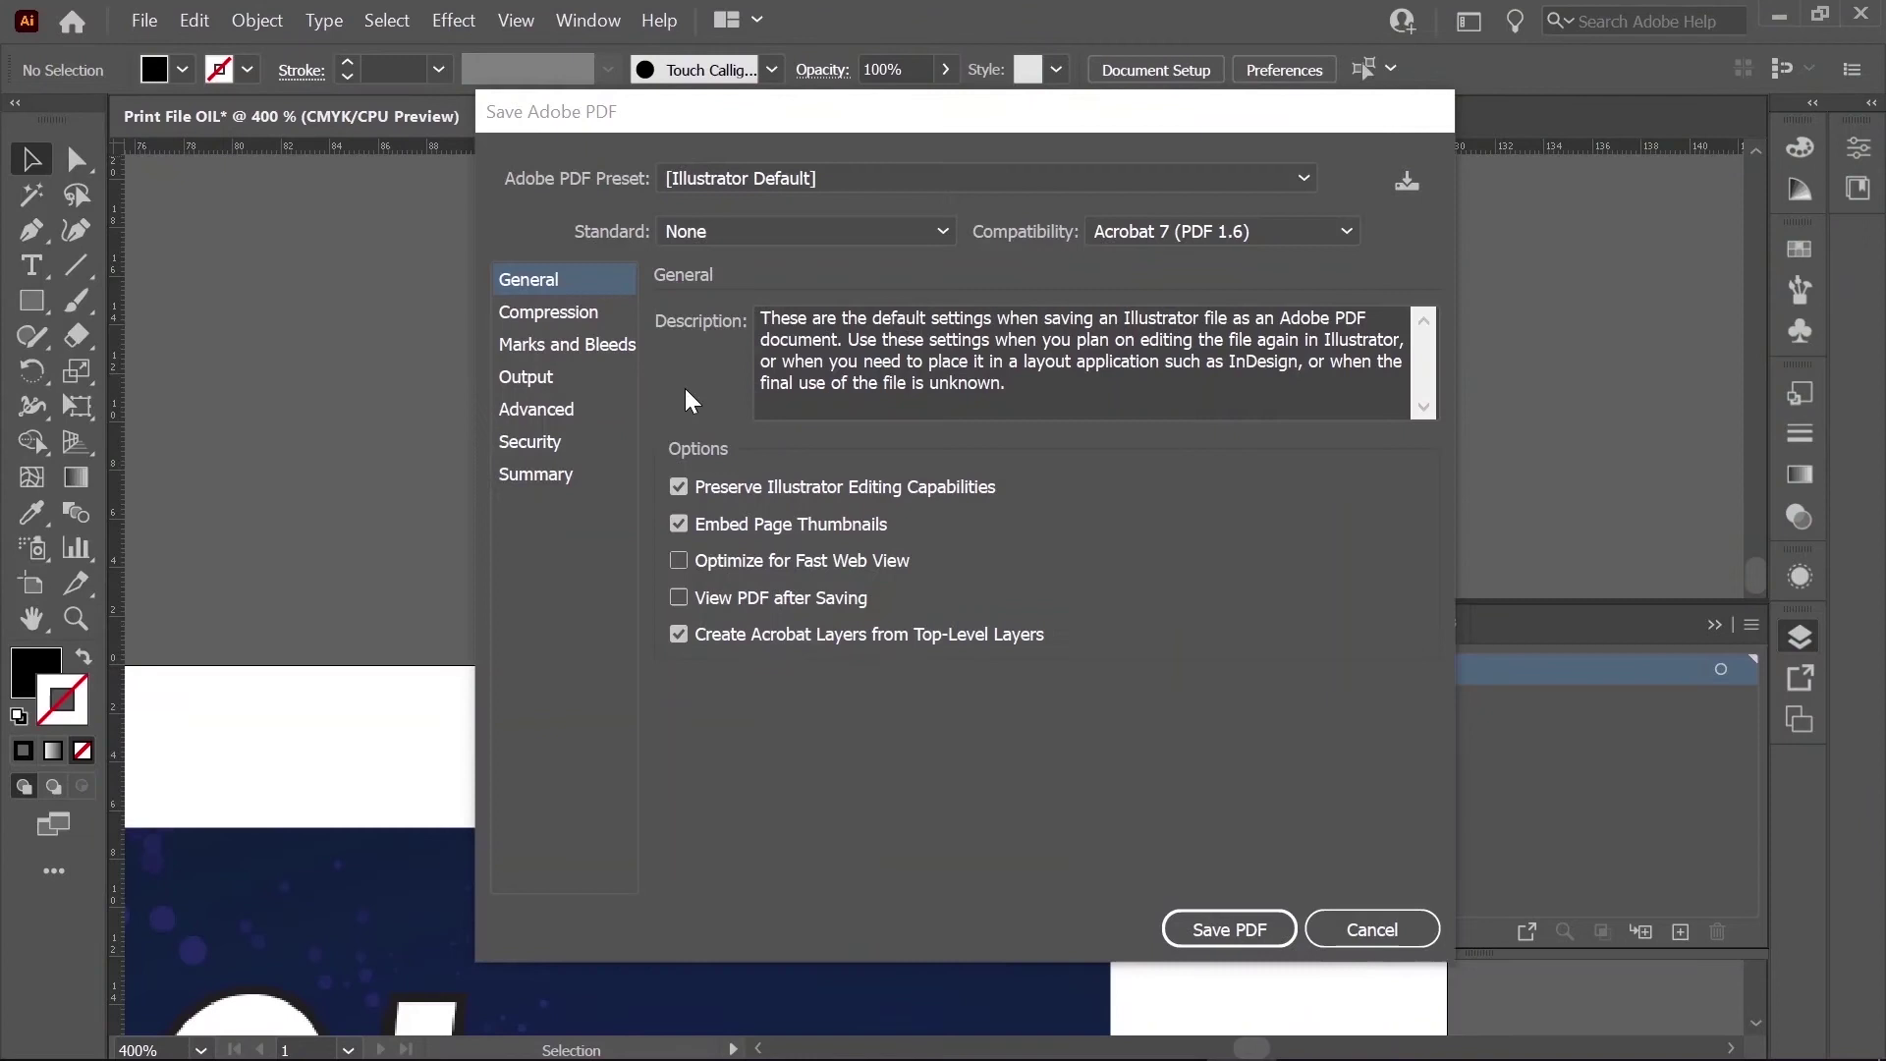
pyautogui.click(770, 176)
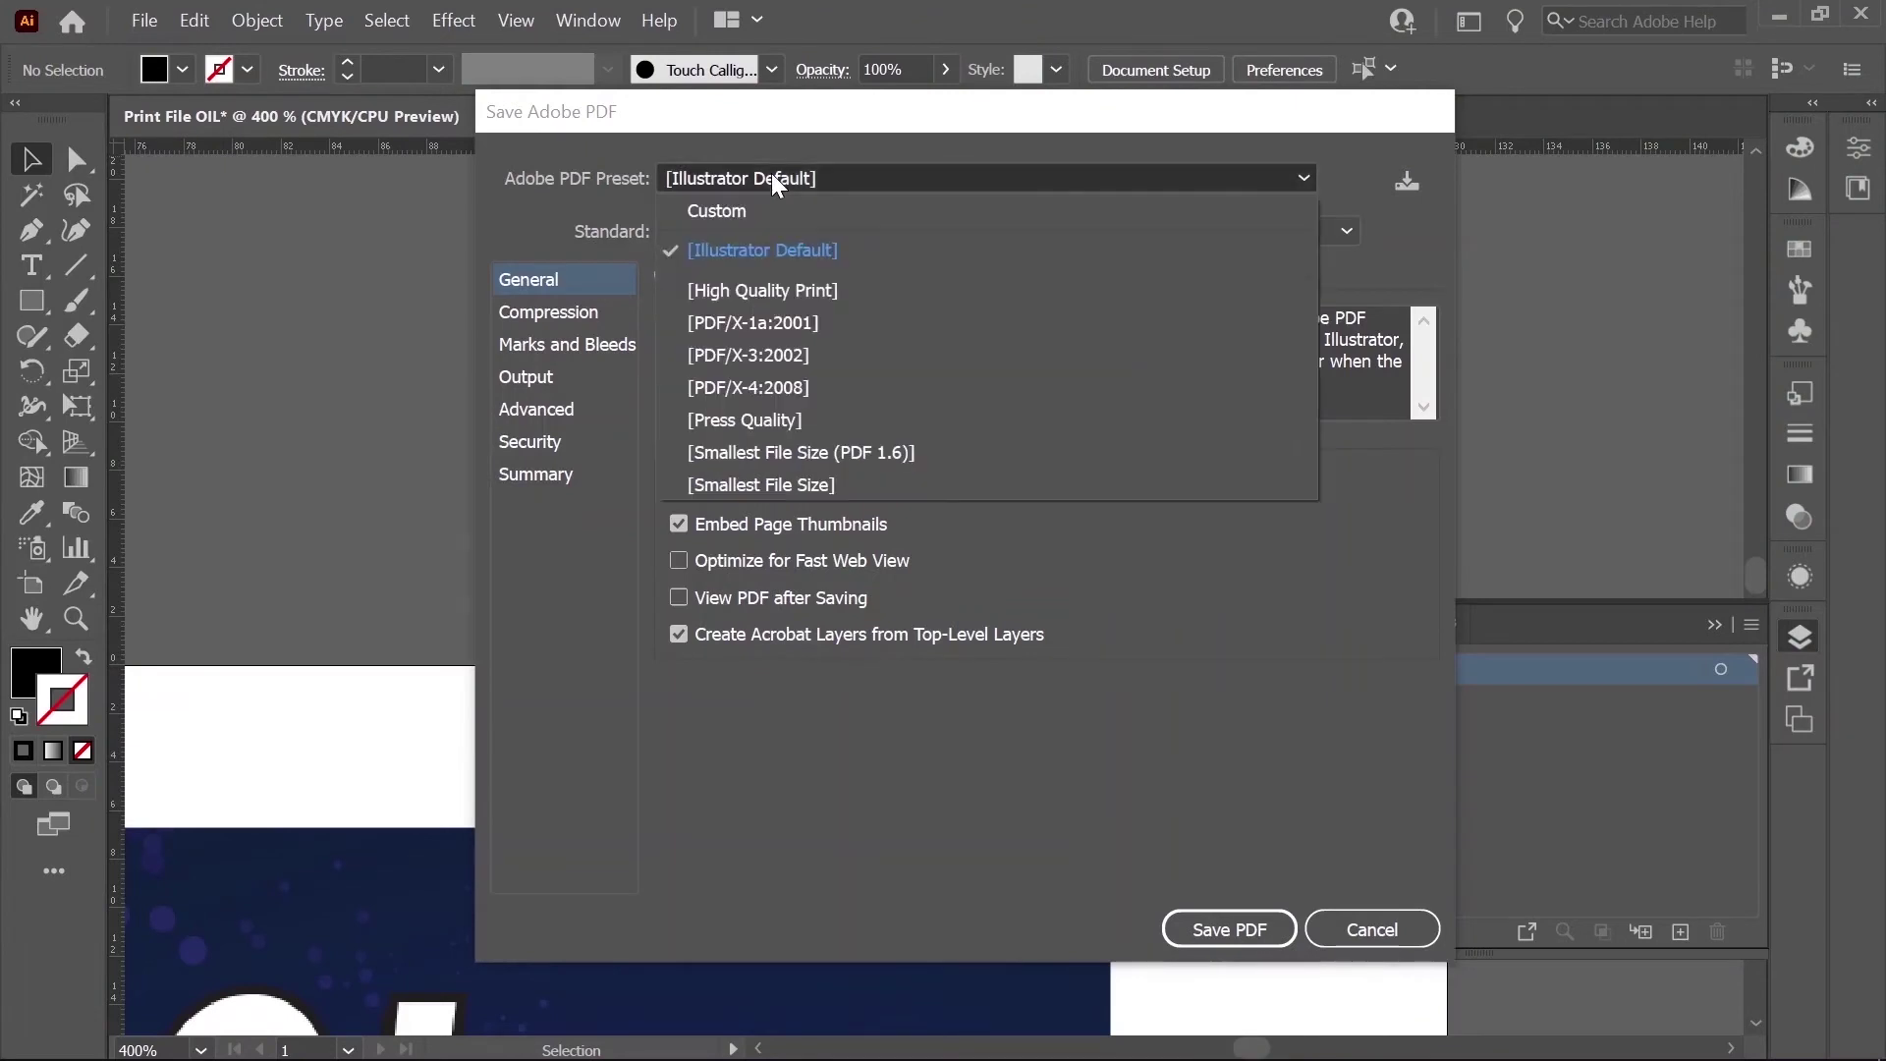
pyautogui.click(765, 291)
pyautogui.click(1228, 925)
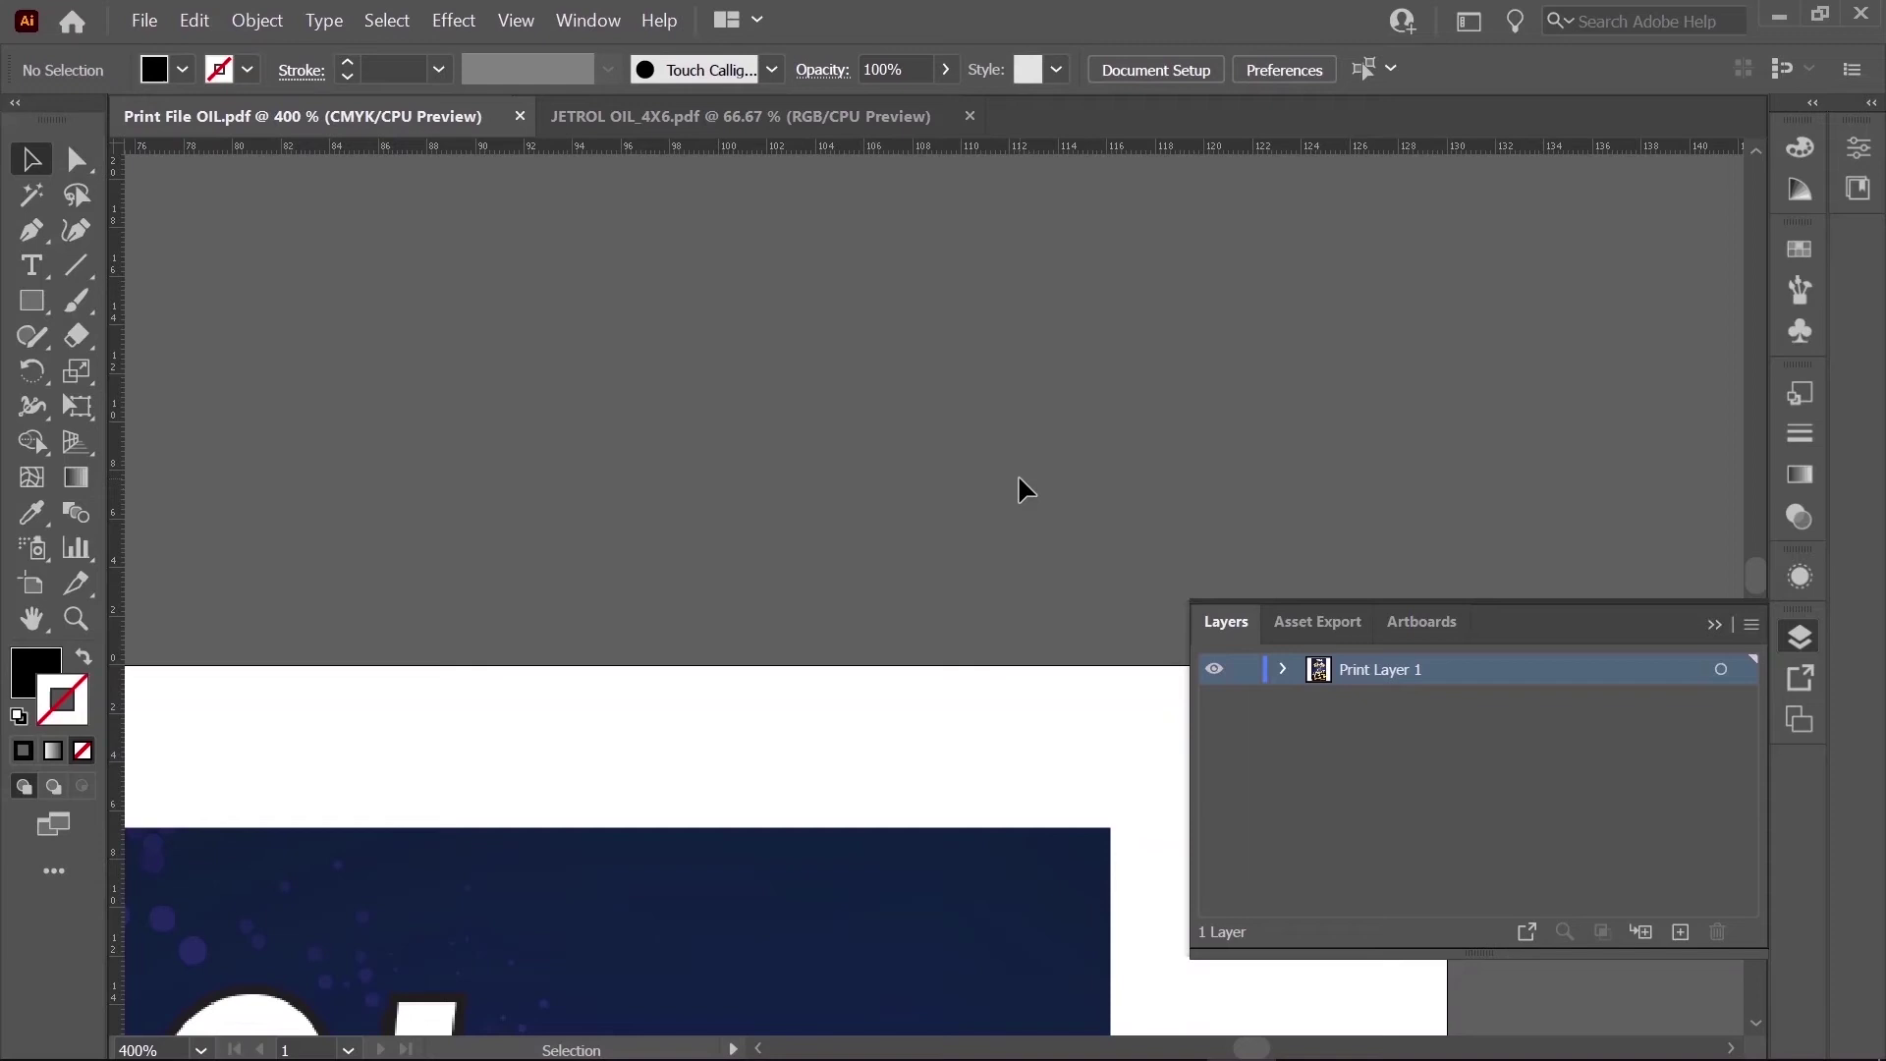
# Step: Create a new layer above Print Layer 1 and name it 'Cut Layer'
pyautogui.click(1681, 931)
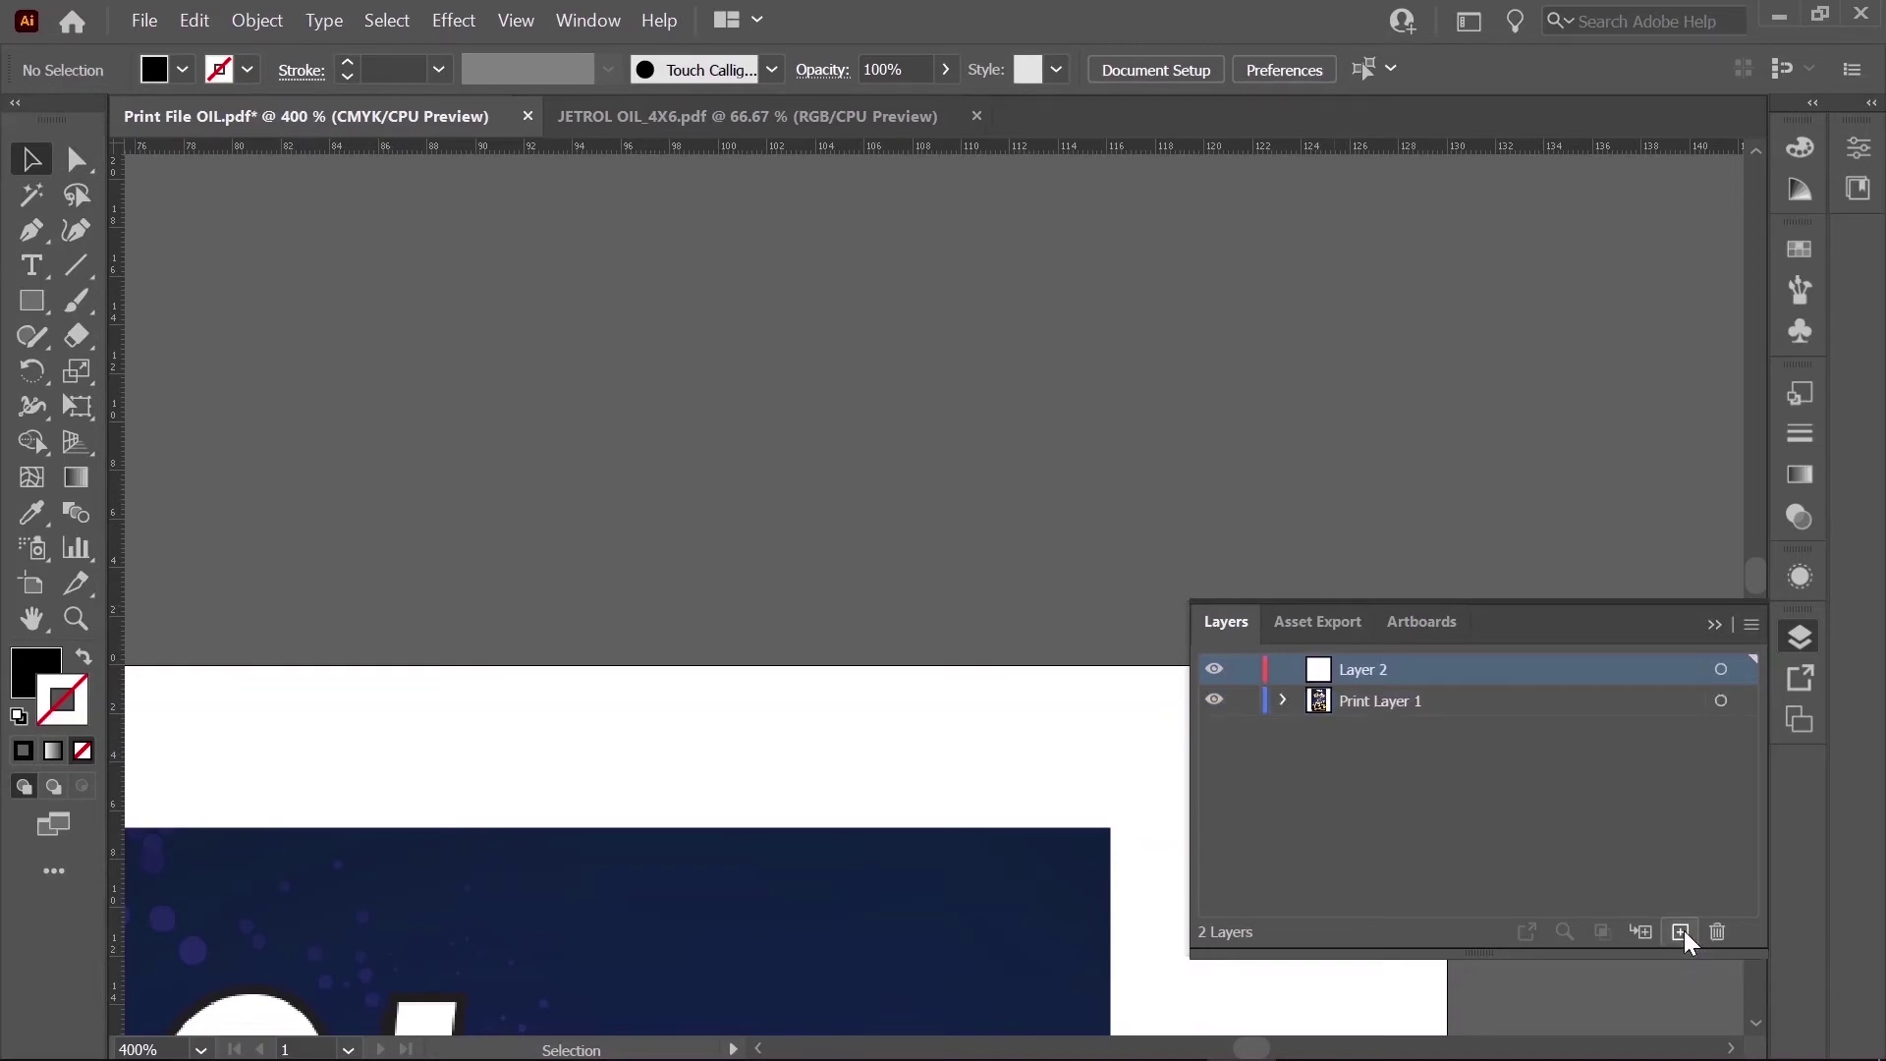
pyautogui.doubleClick(1369, 667)
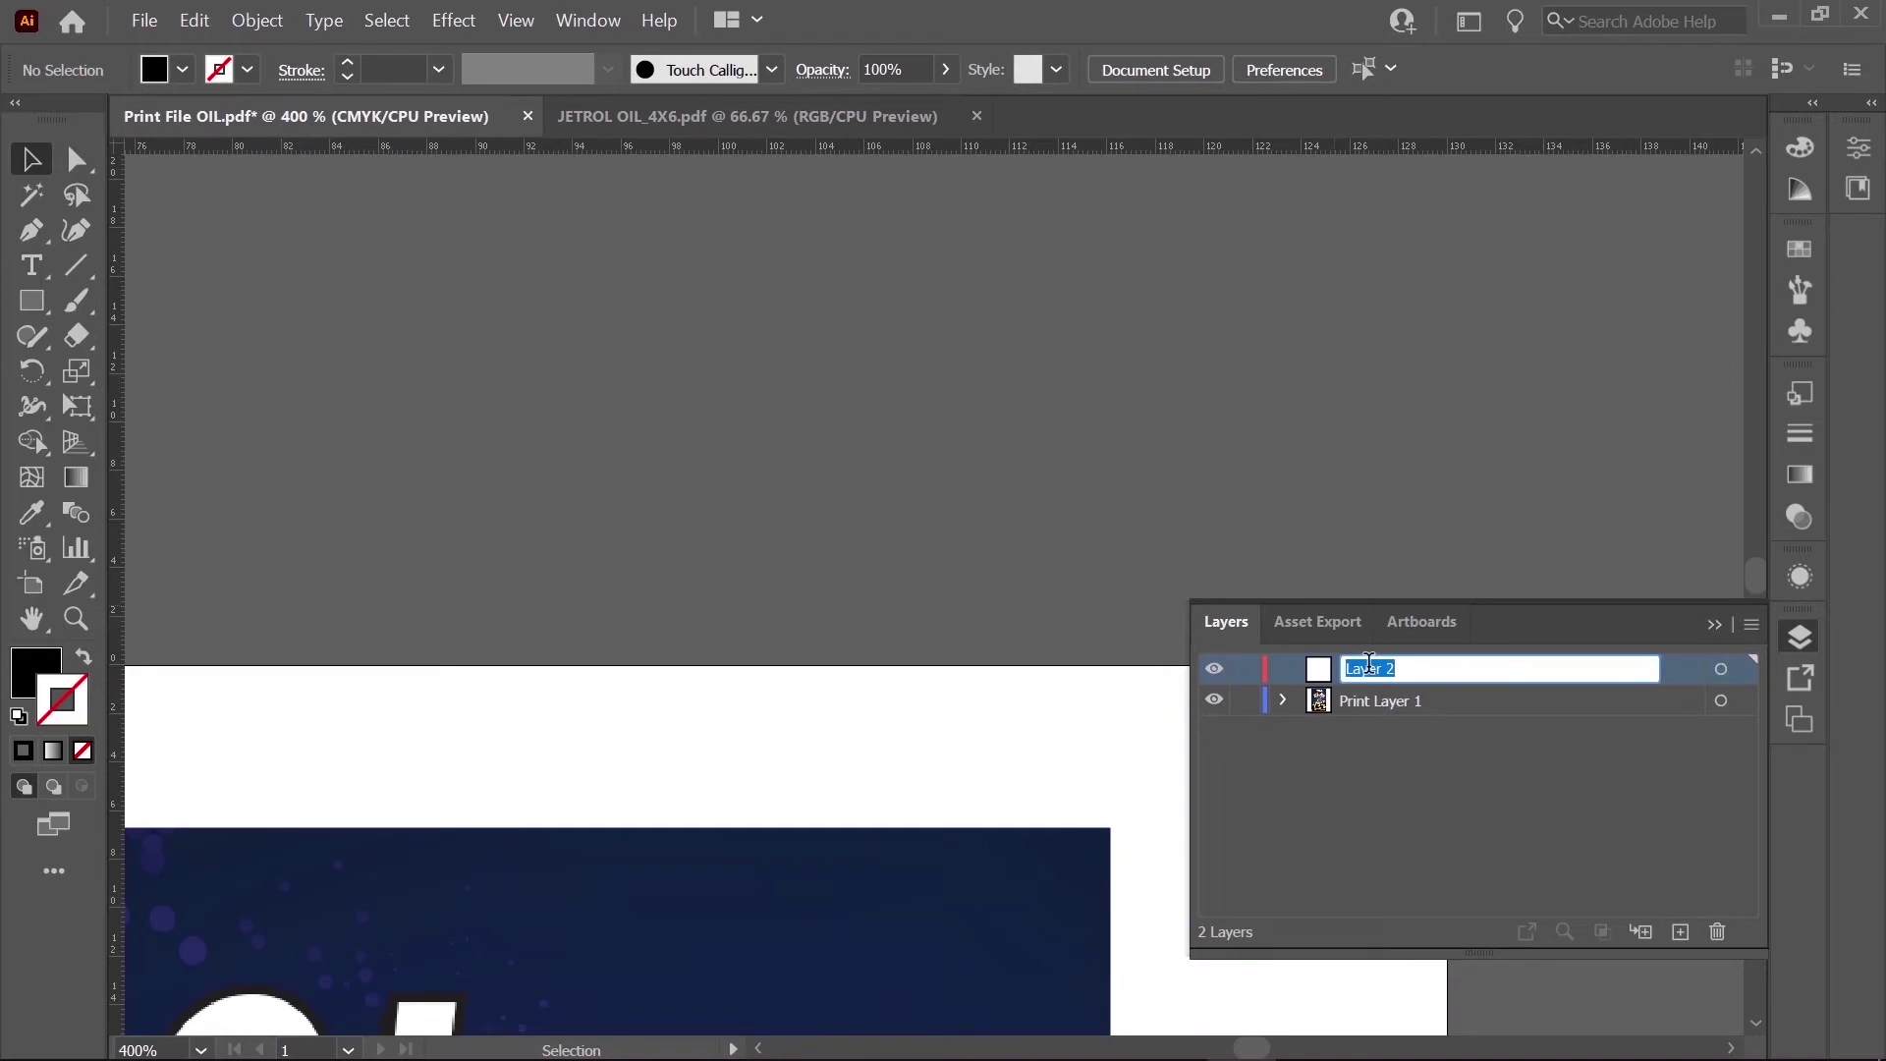
pyautogui.write('Cut Layer')
pyautogui.press('Return')
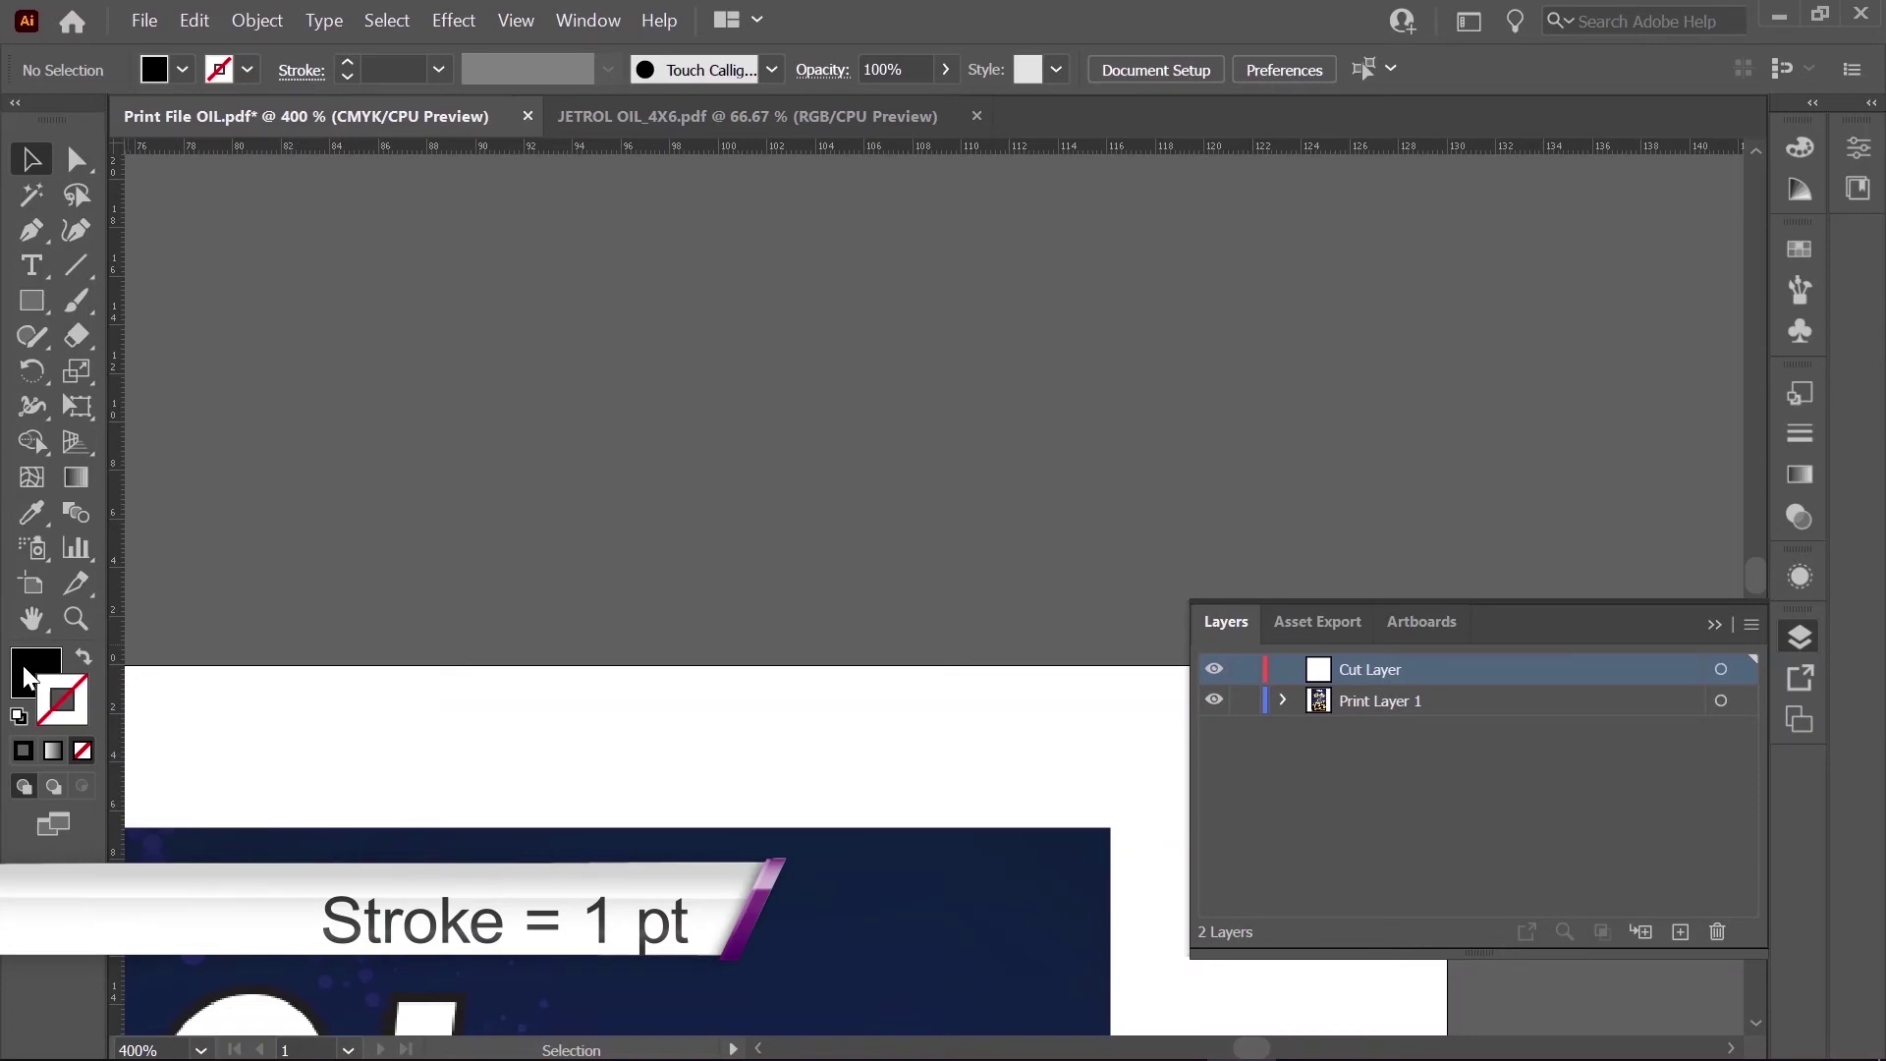
# Step: Set new shapes to no fill with a black stroke, leaving the stroke active
pyautogui.click(86, 666)
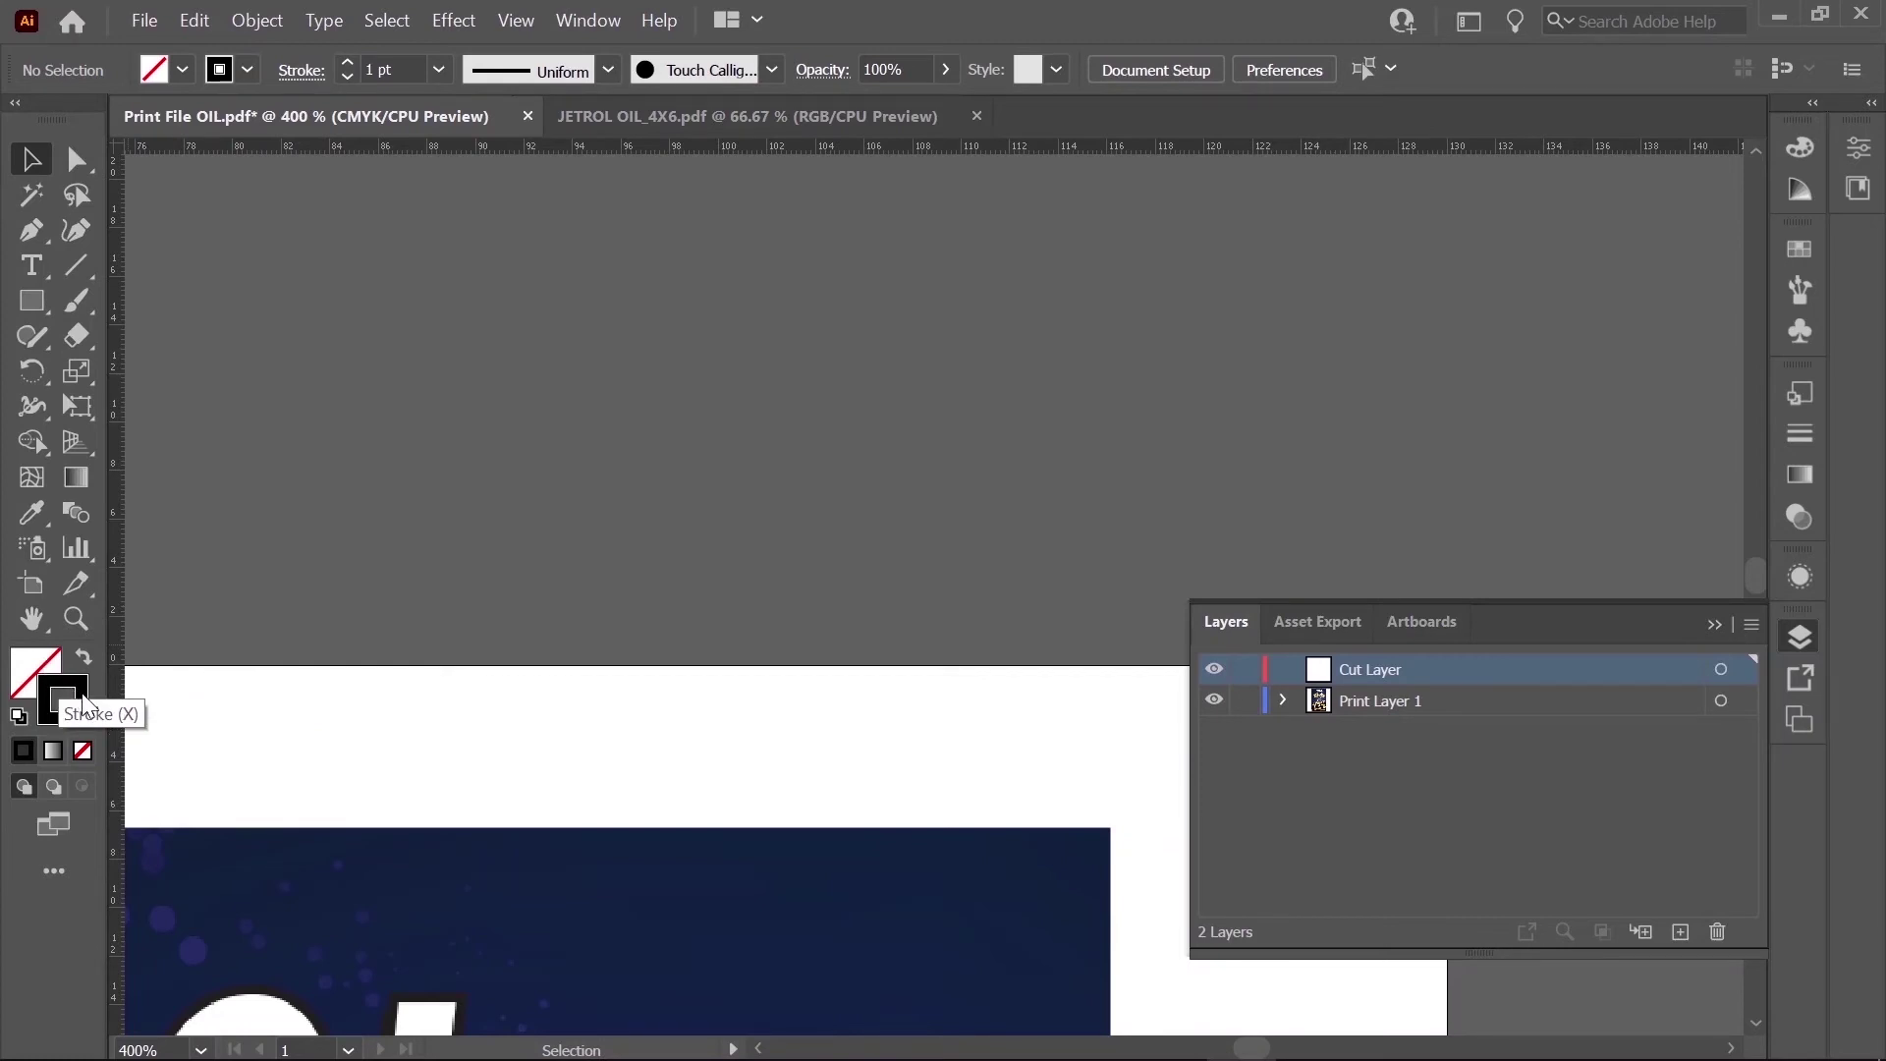
pyautogui.click(38, 678)
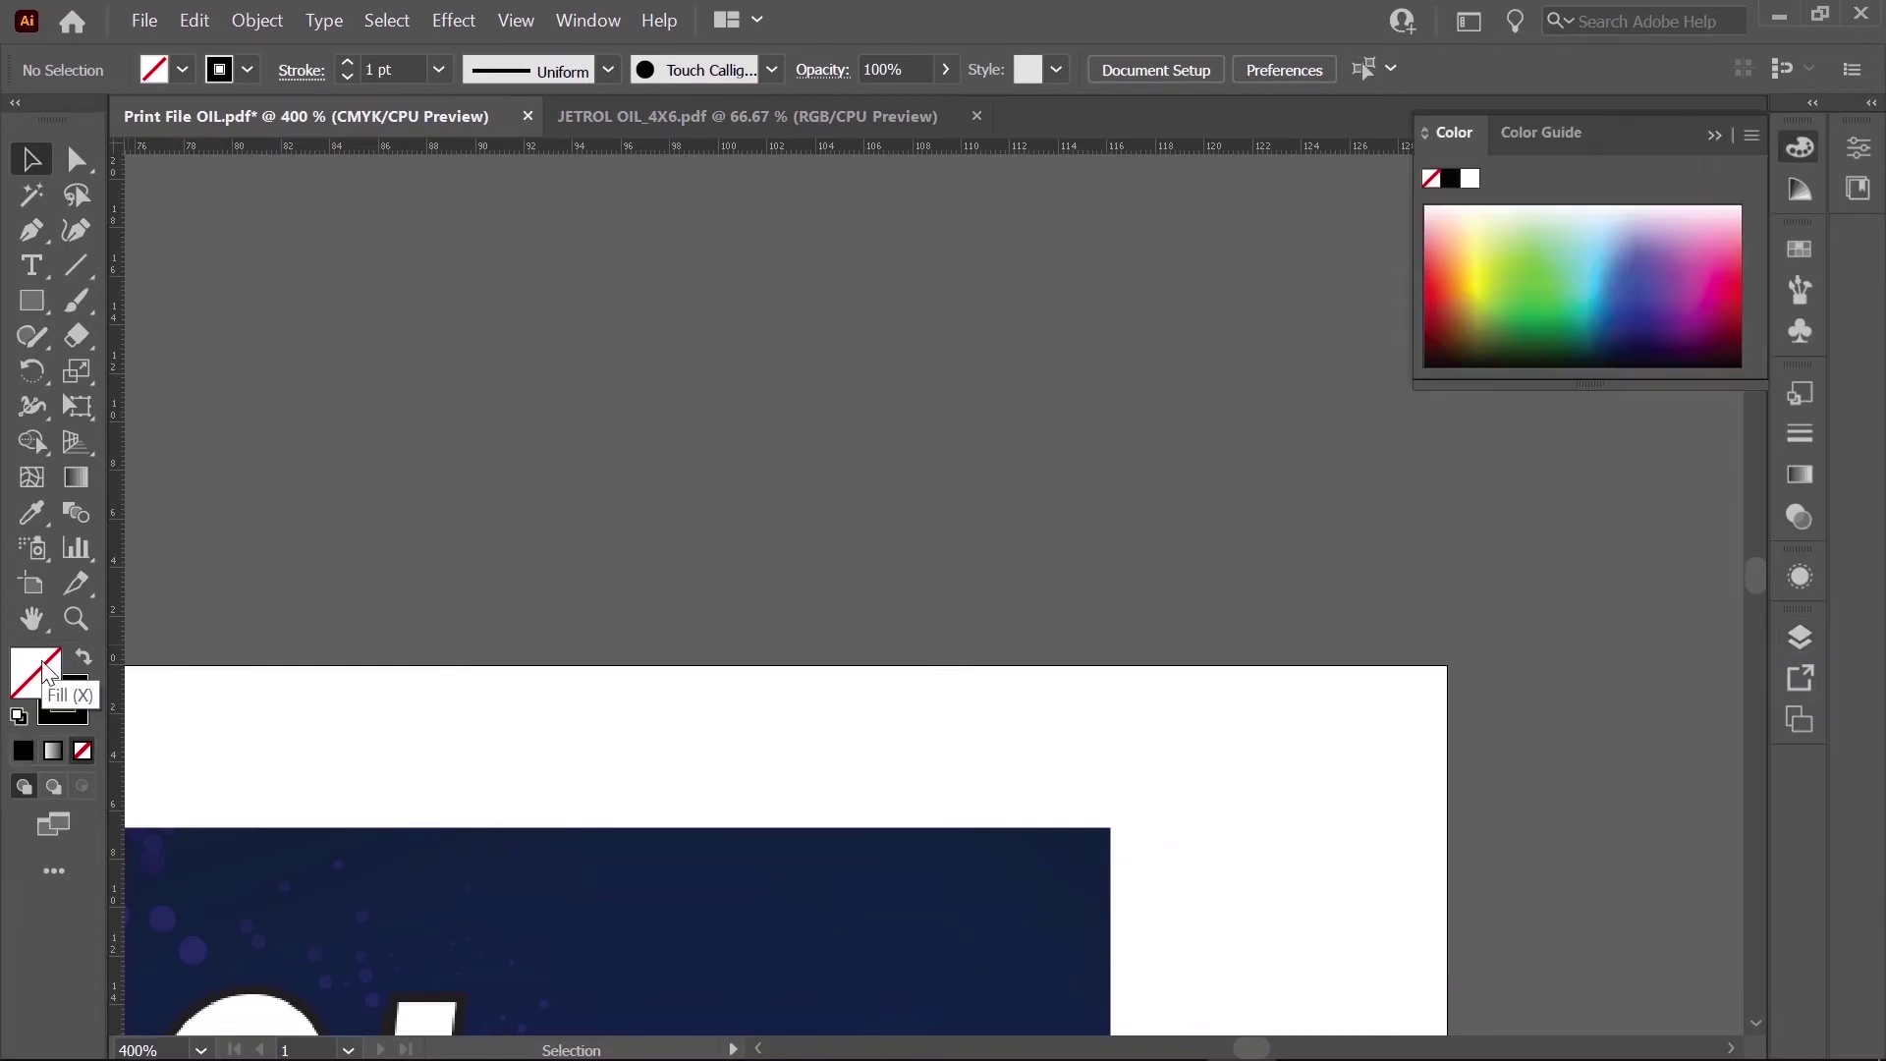
pyautogui.click(82, 712)
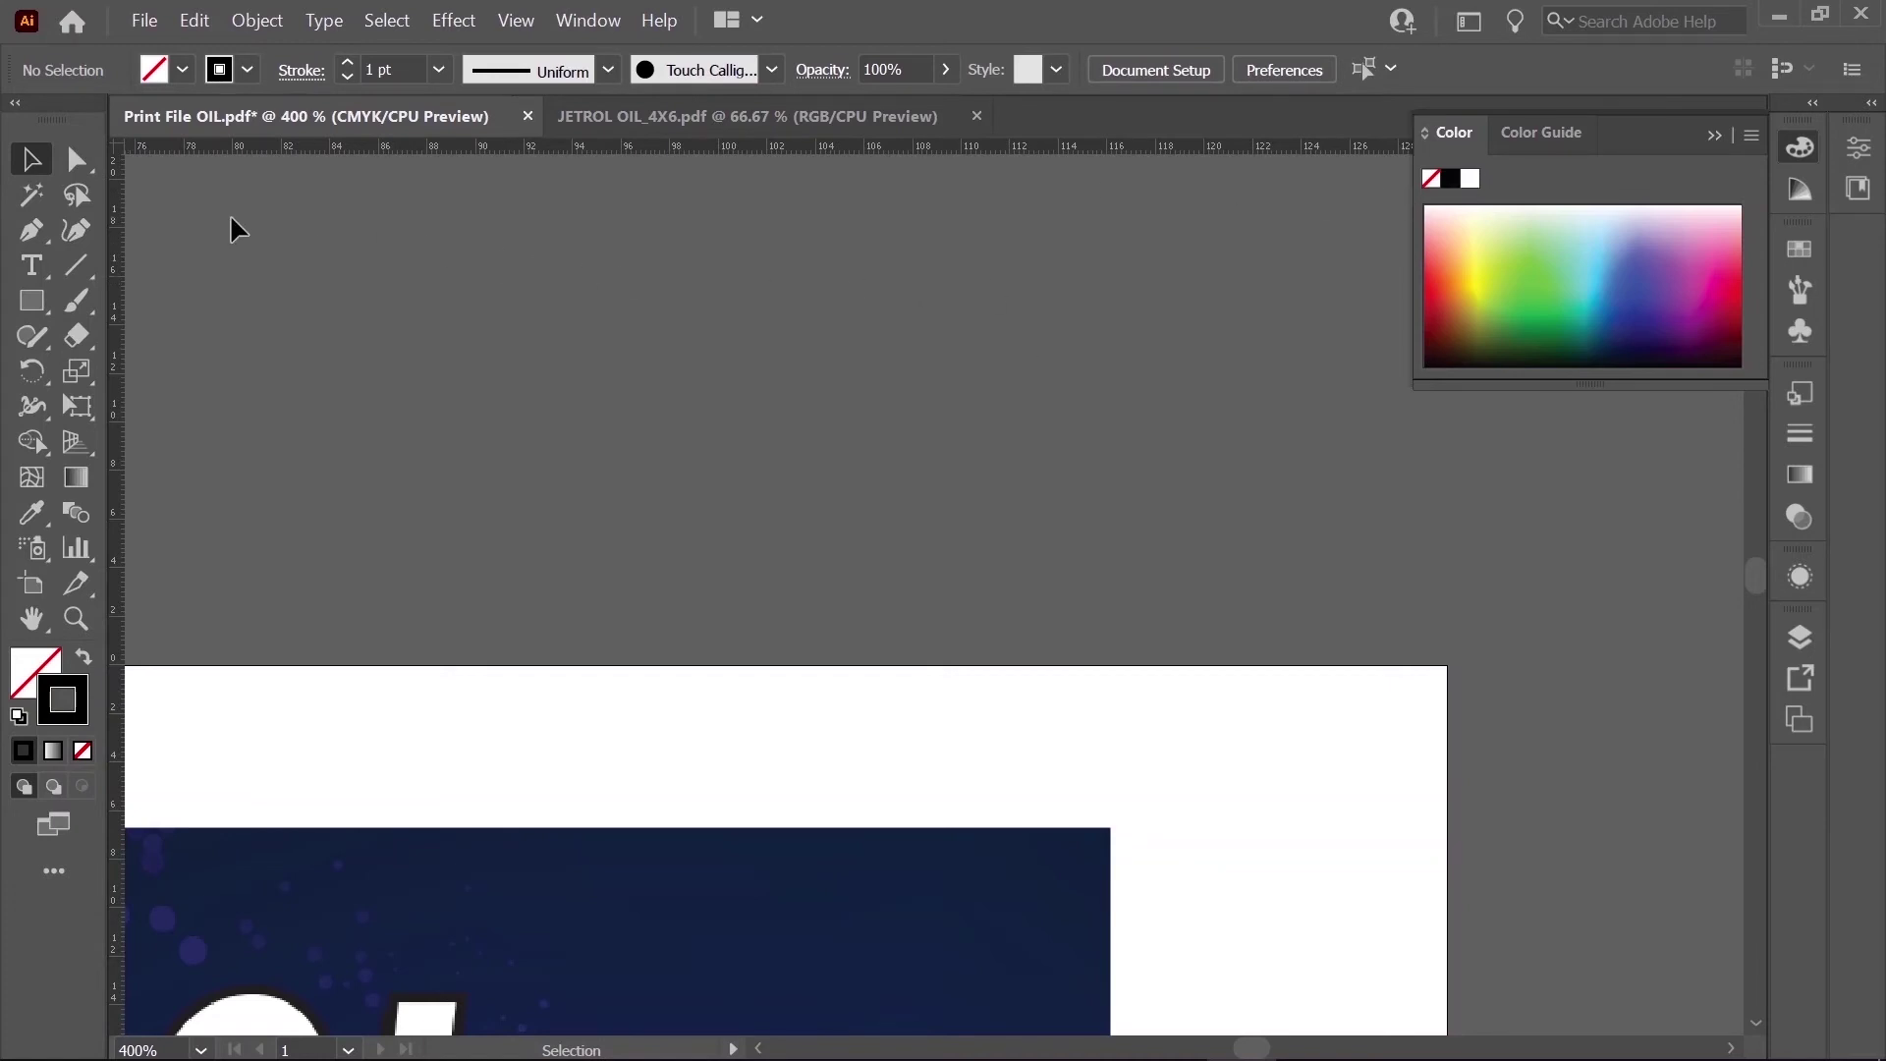
# Step: Choose the Rounded Rectangle Tool and fit the whole JETROL label artboard in the window
pyautogui.click(37, 308)
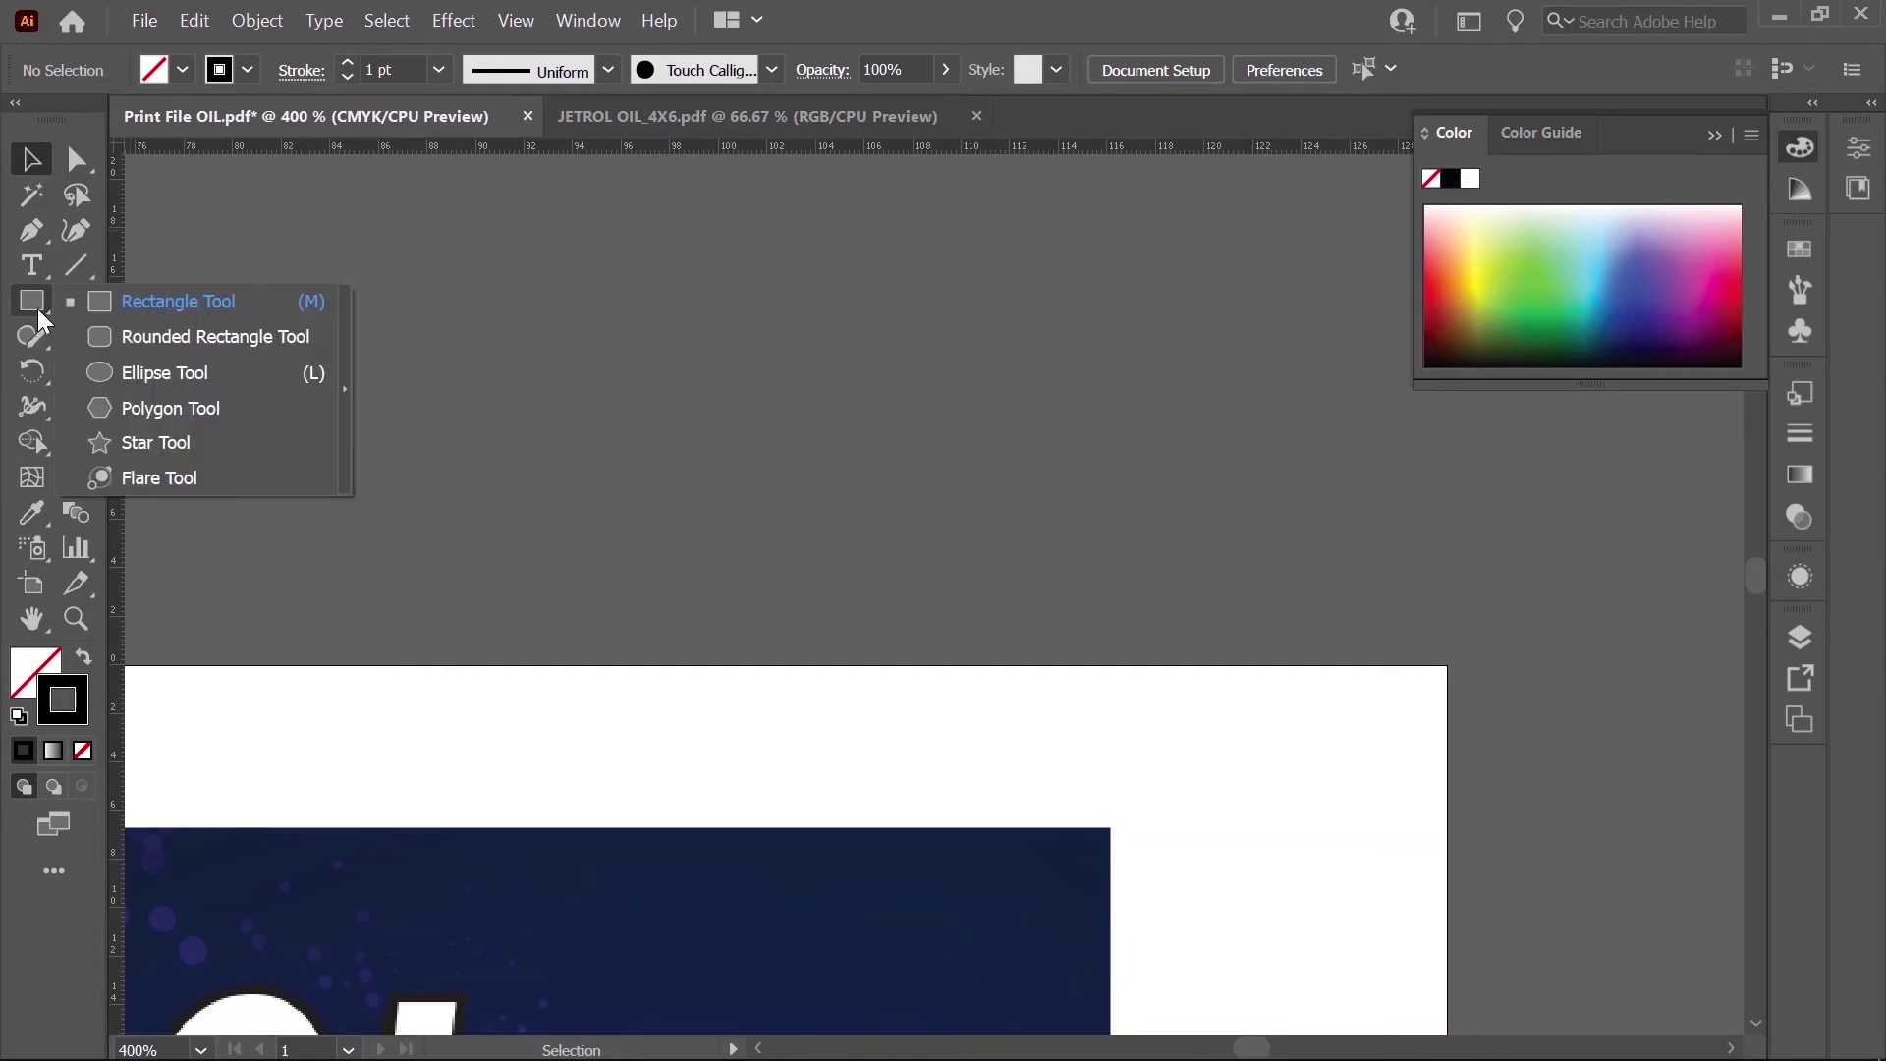
pyautogui.click(148, 335)
pyautogui.scroll(-6, 198, 468)
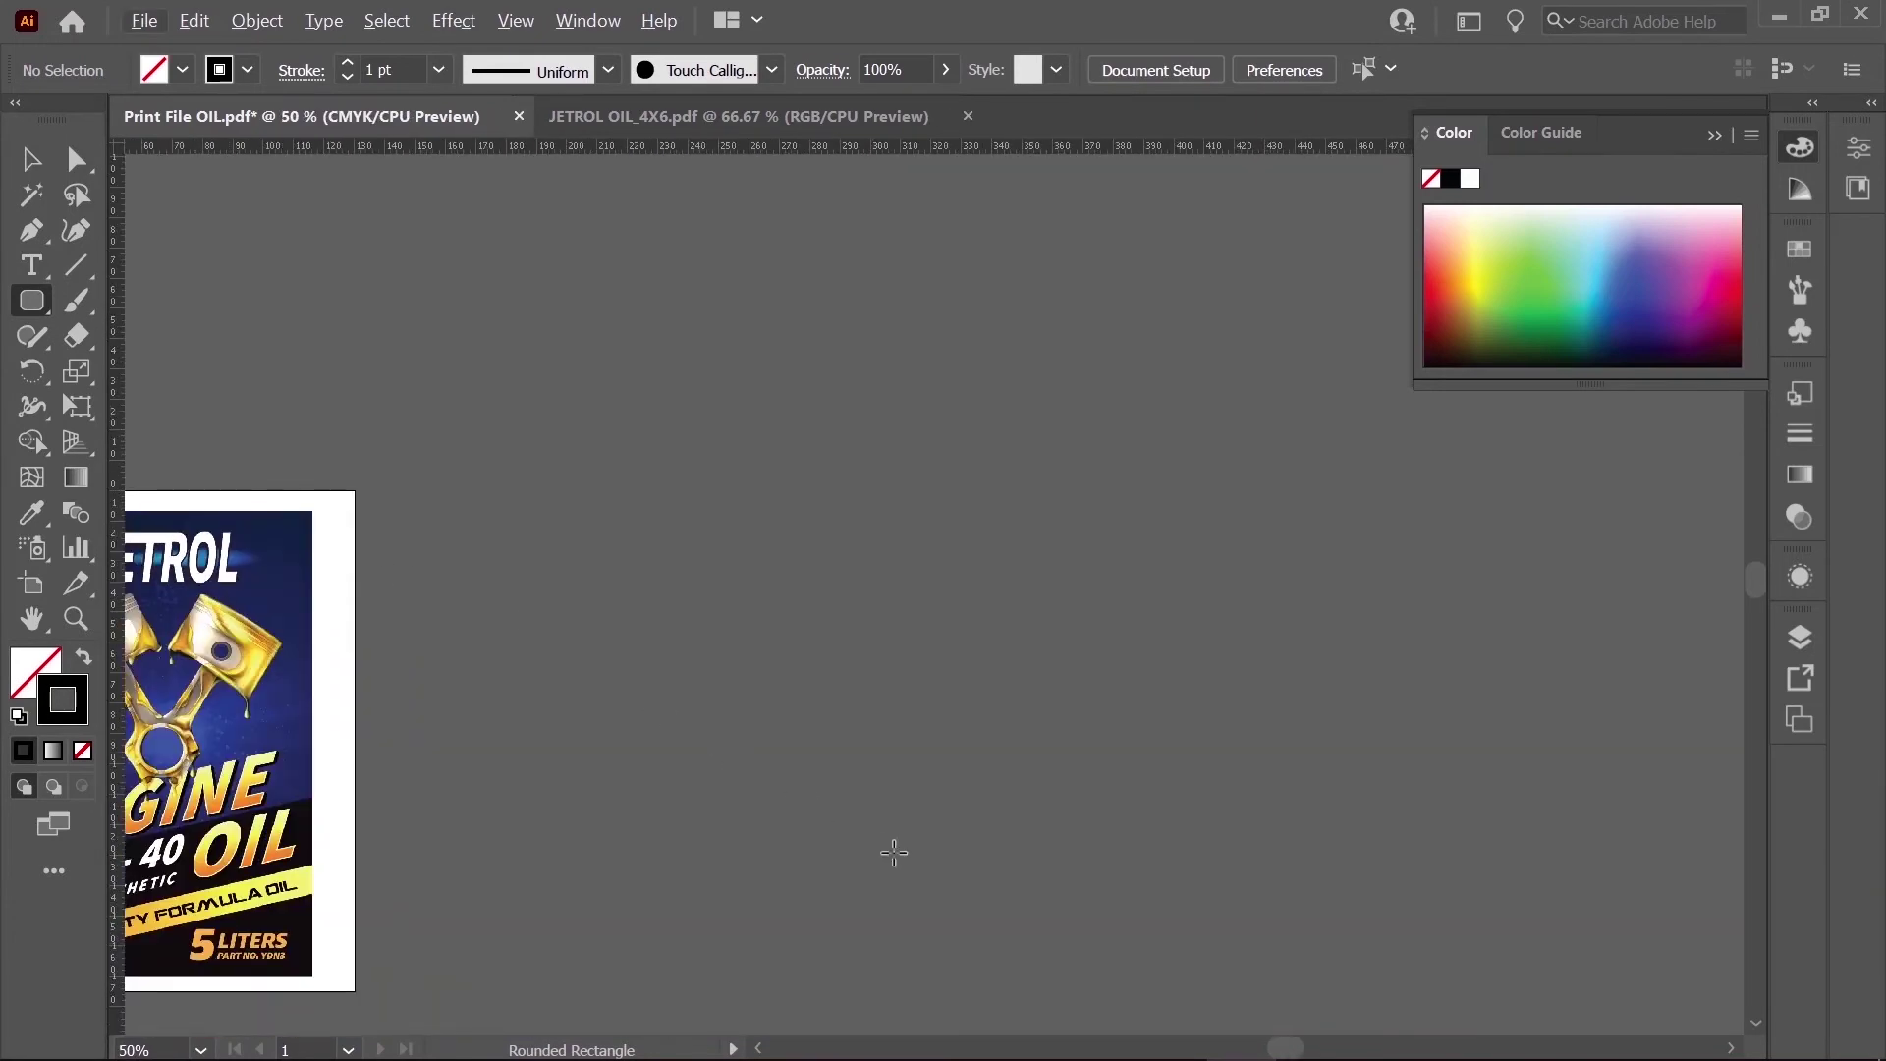
pyautogui.hotkey('ctrl', '0')
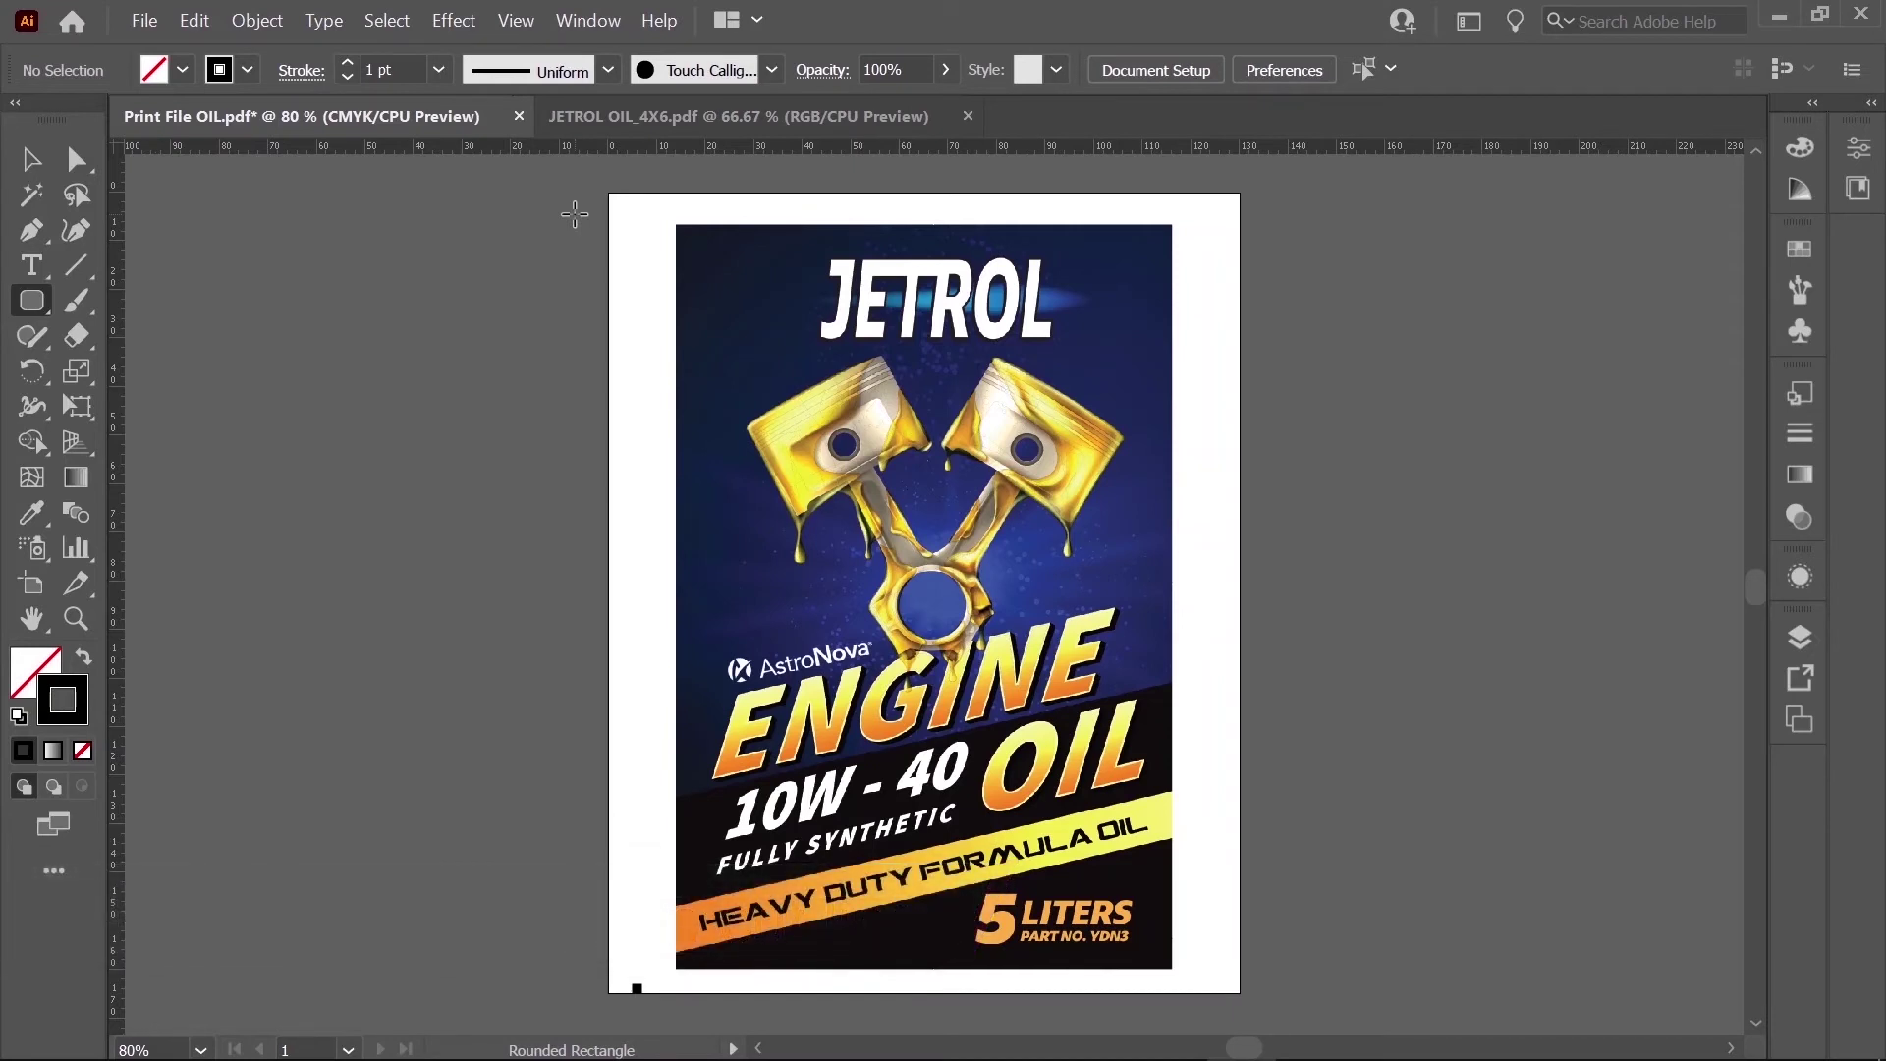
# Step: Draw a 98.081 × 149.245 mm rounded rectangle around the JETROL label with all corners at 3 mm
pyautogui.moveTo(688, 235); pyautogui.dragTo(1162, 958)
pyautogui.press('v')
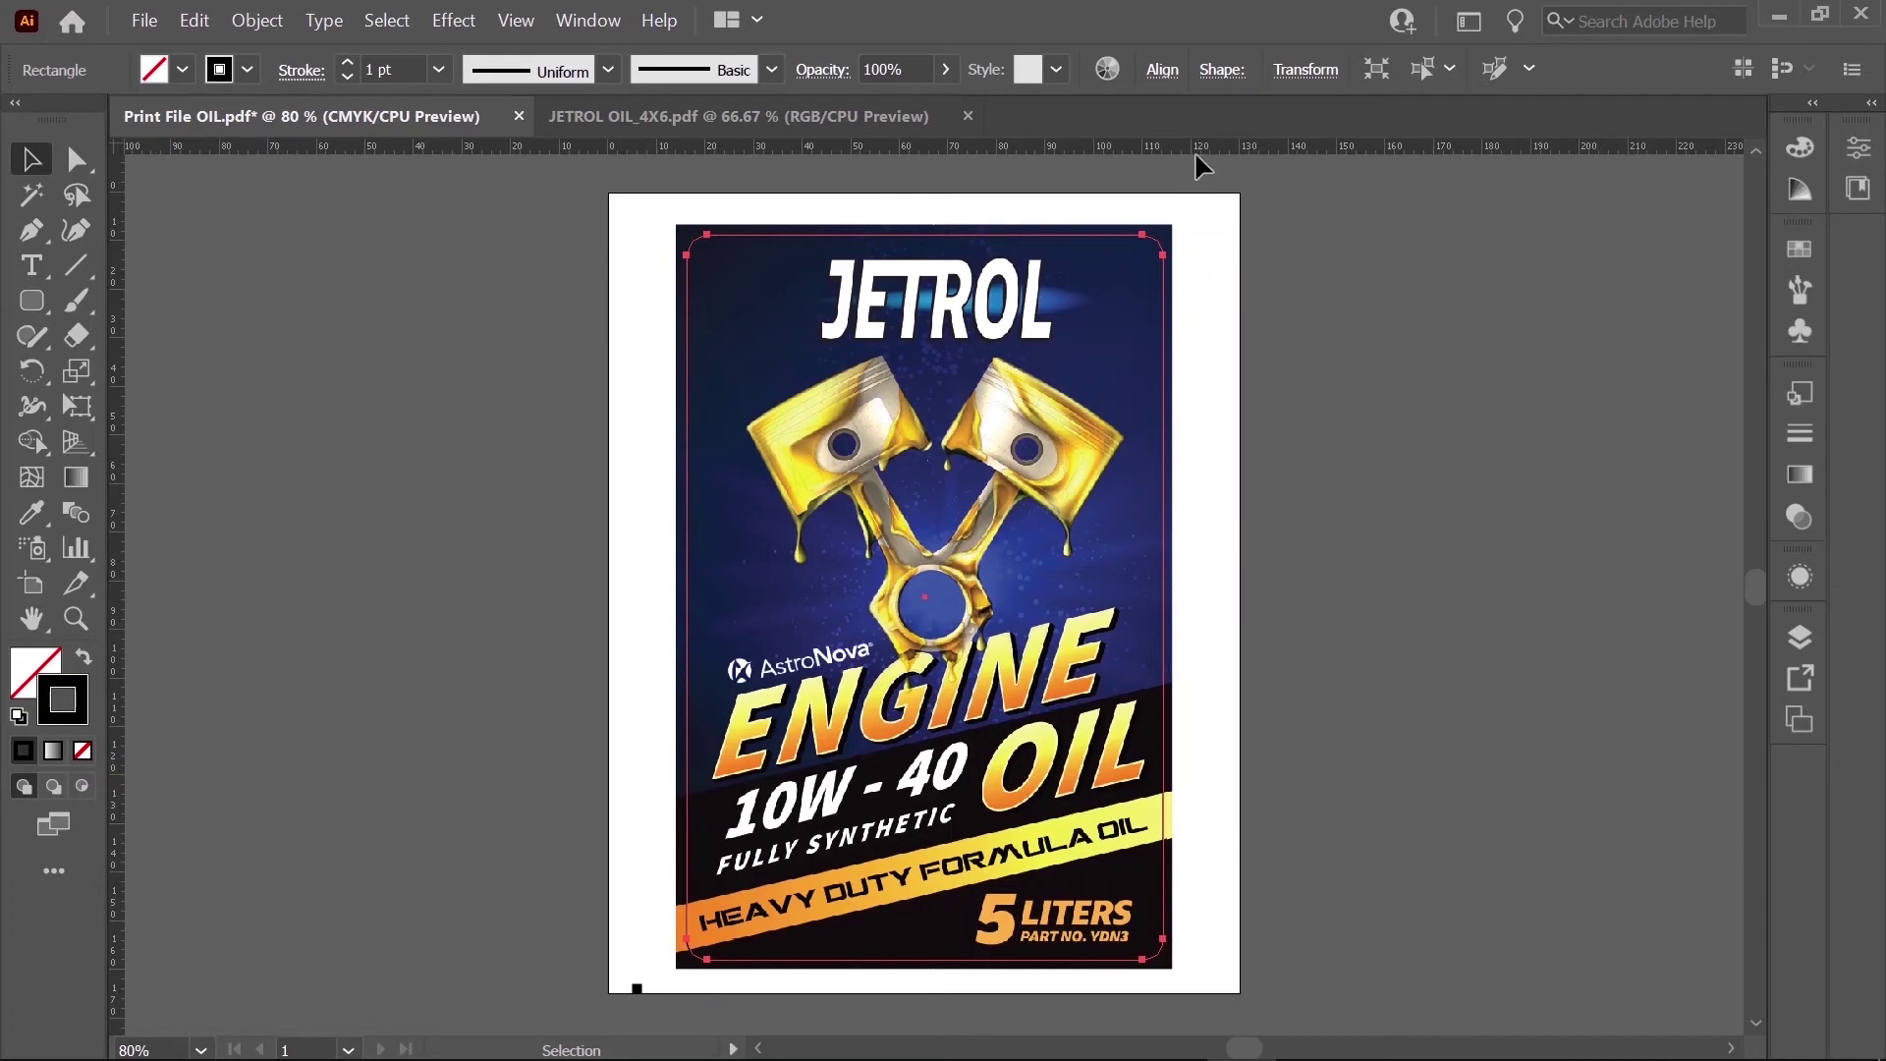
pyautogui.click(1222, 70)
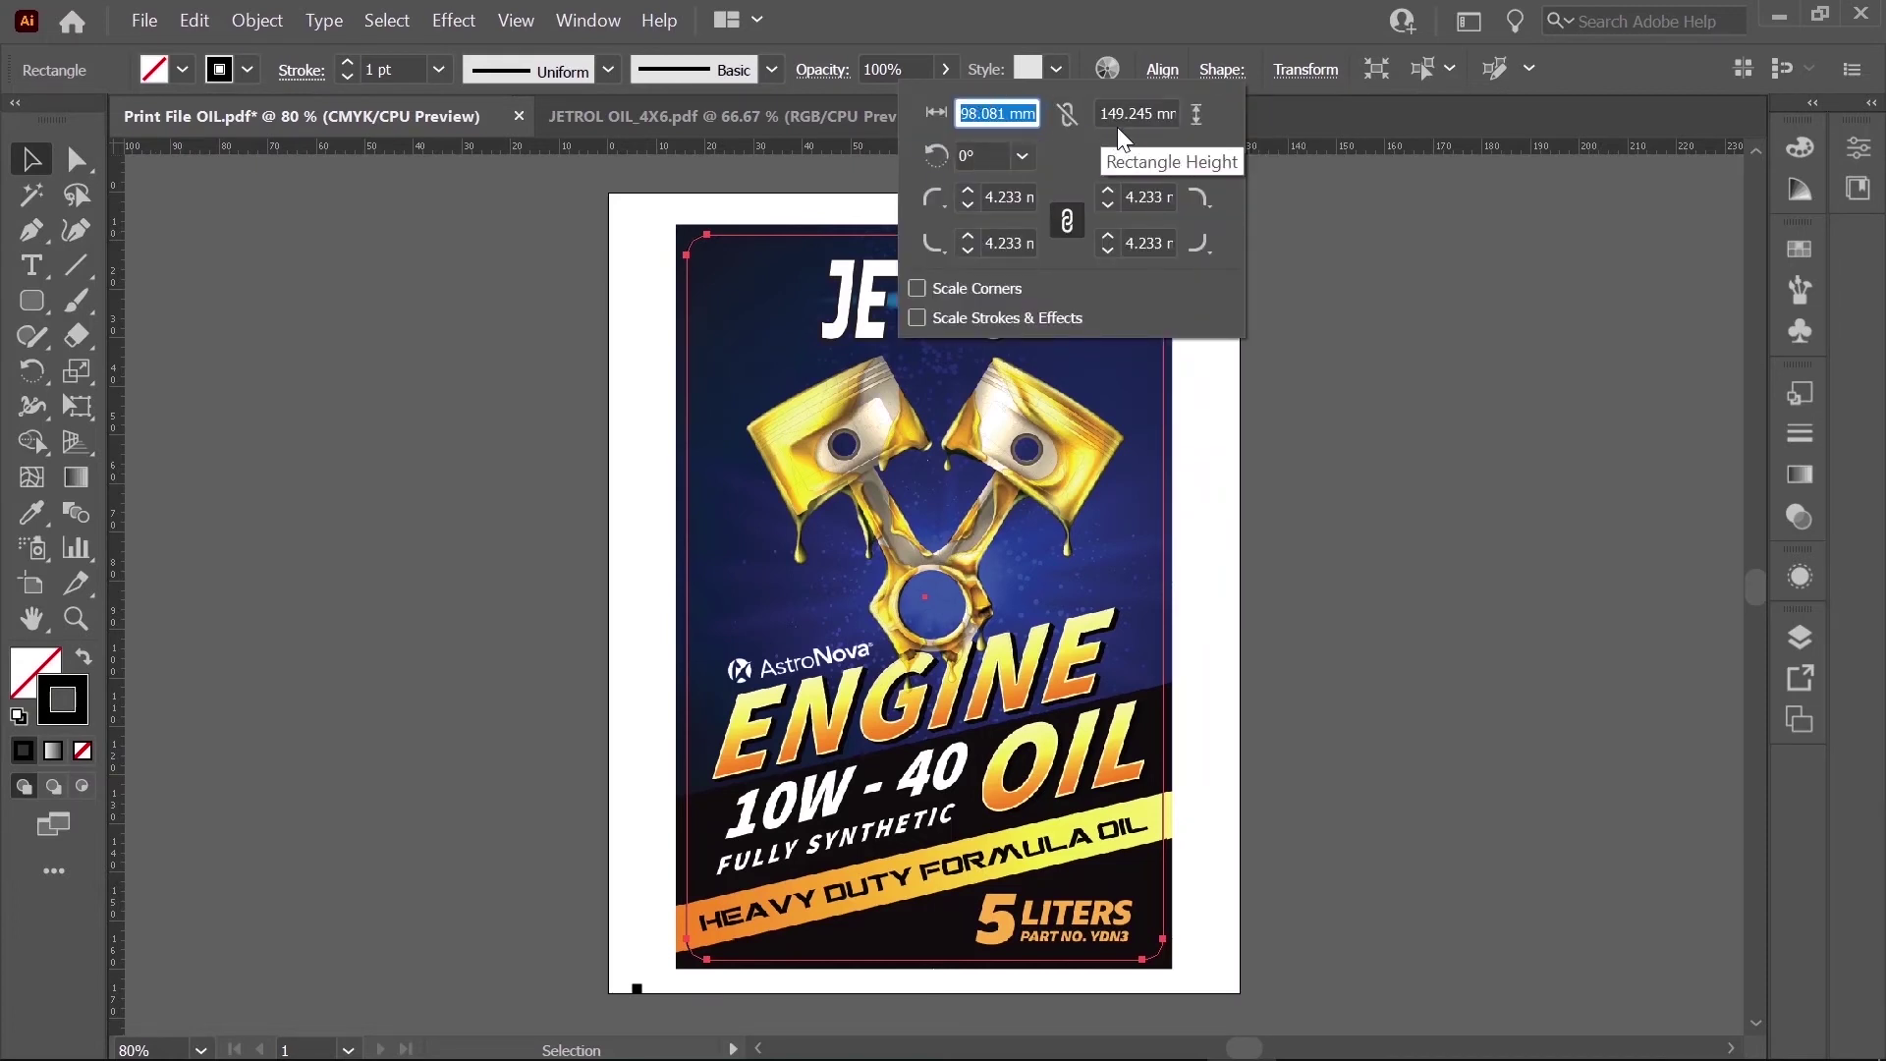
pyautogui.doubleClick(1011, 196)
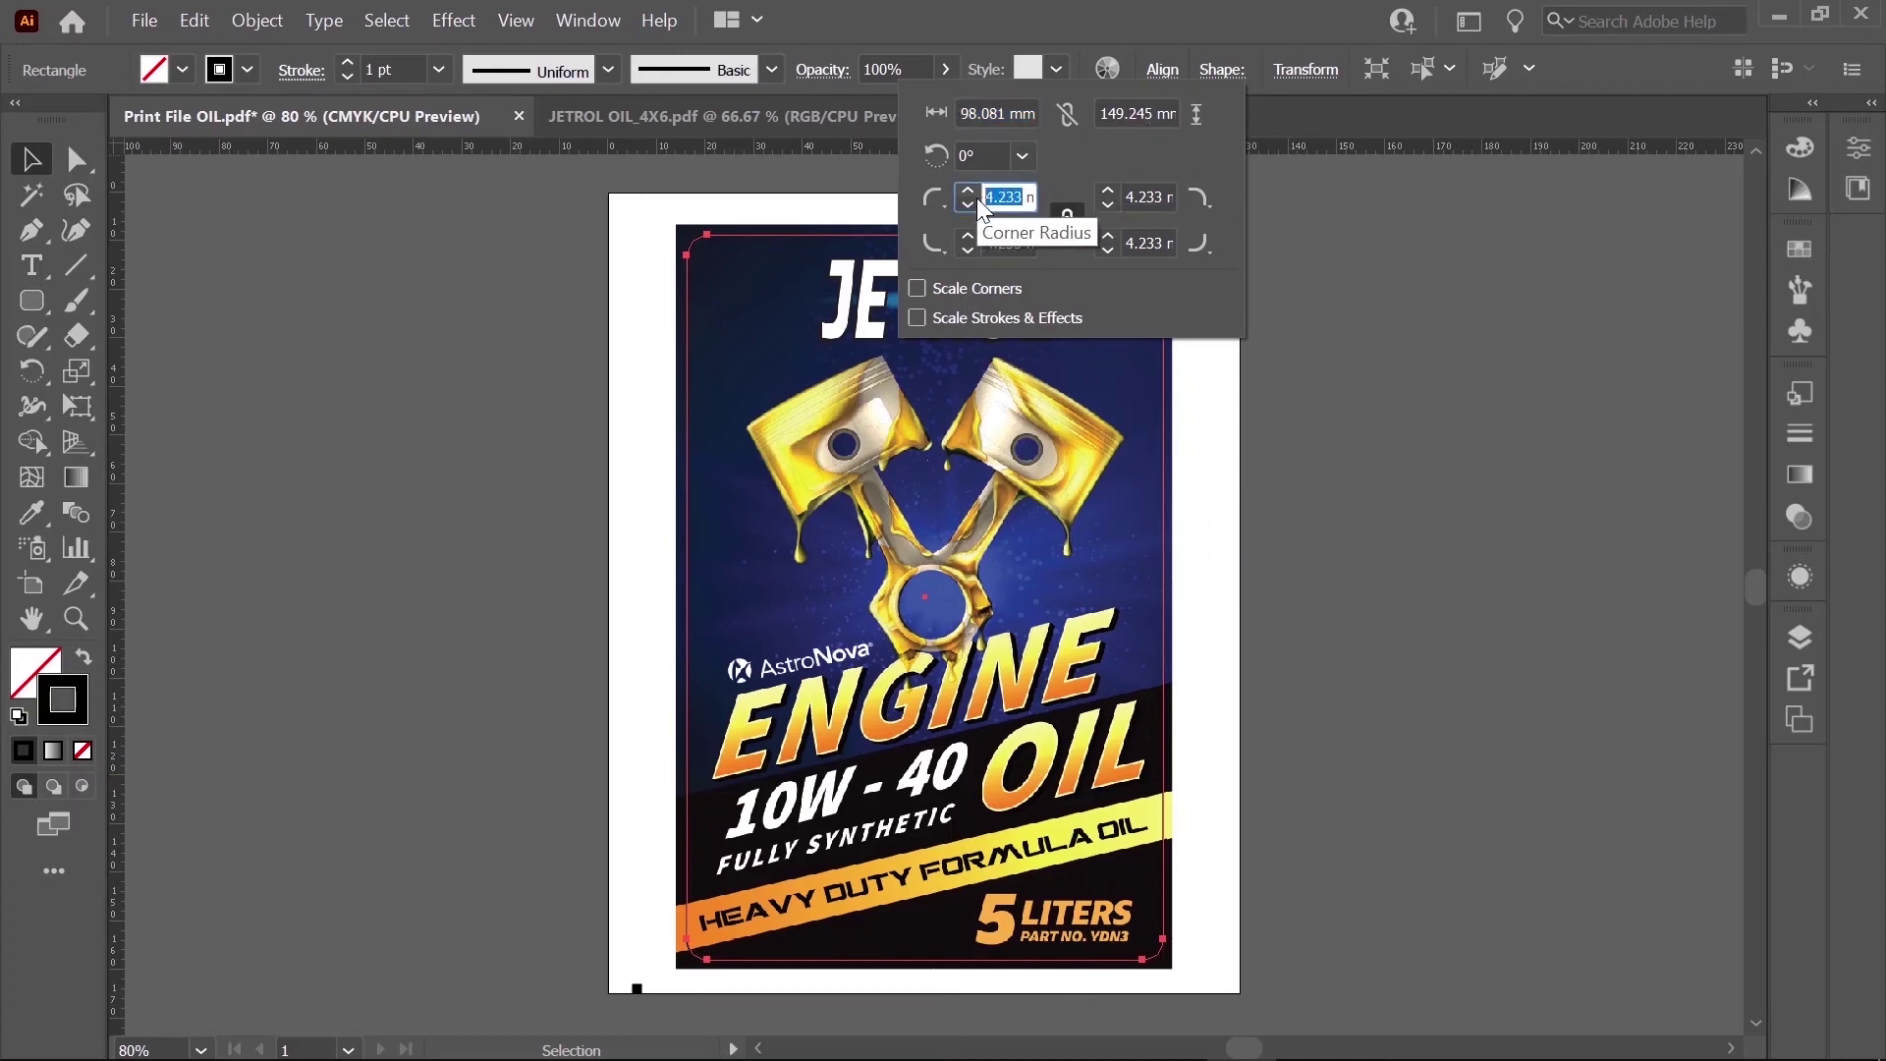
pyautogui.write('3 mm')
pyautogui.press('Tab')
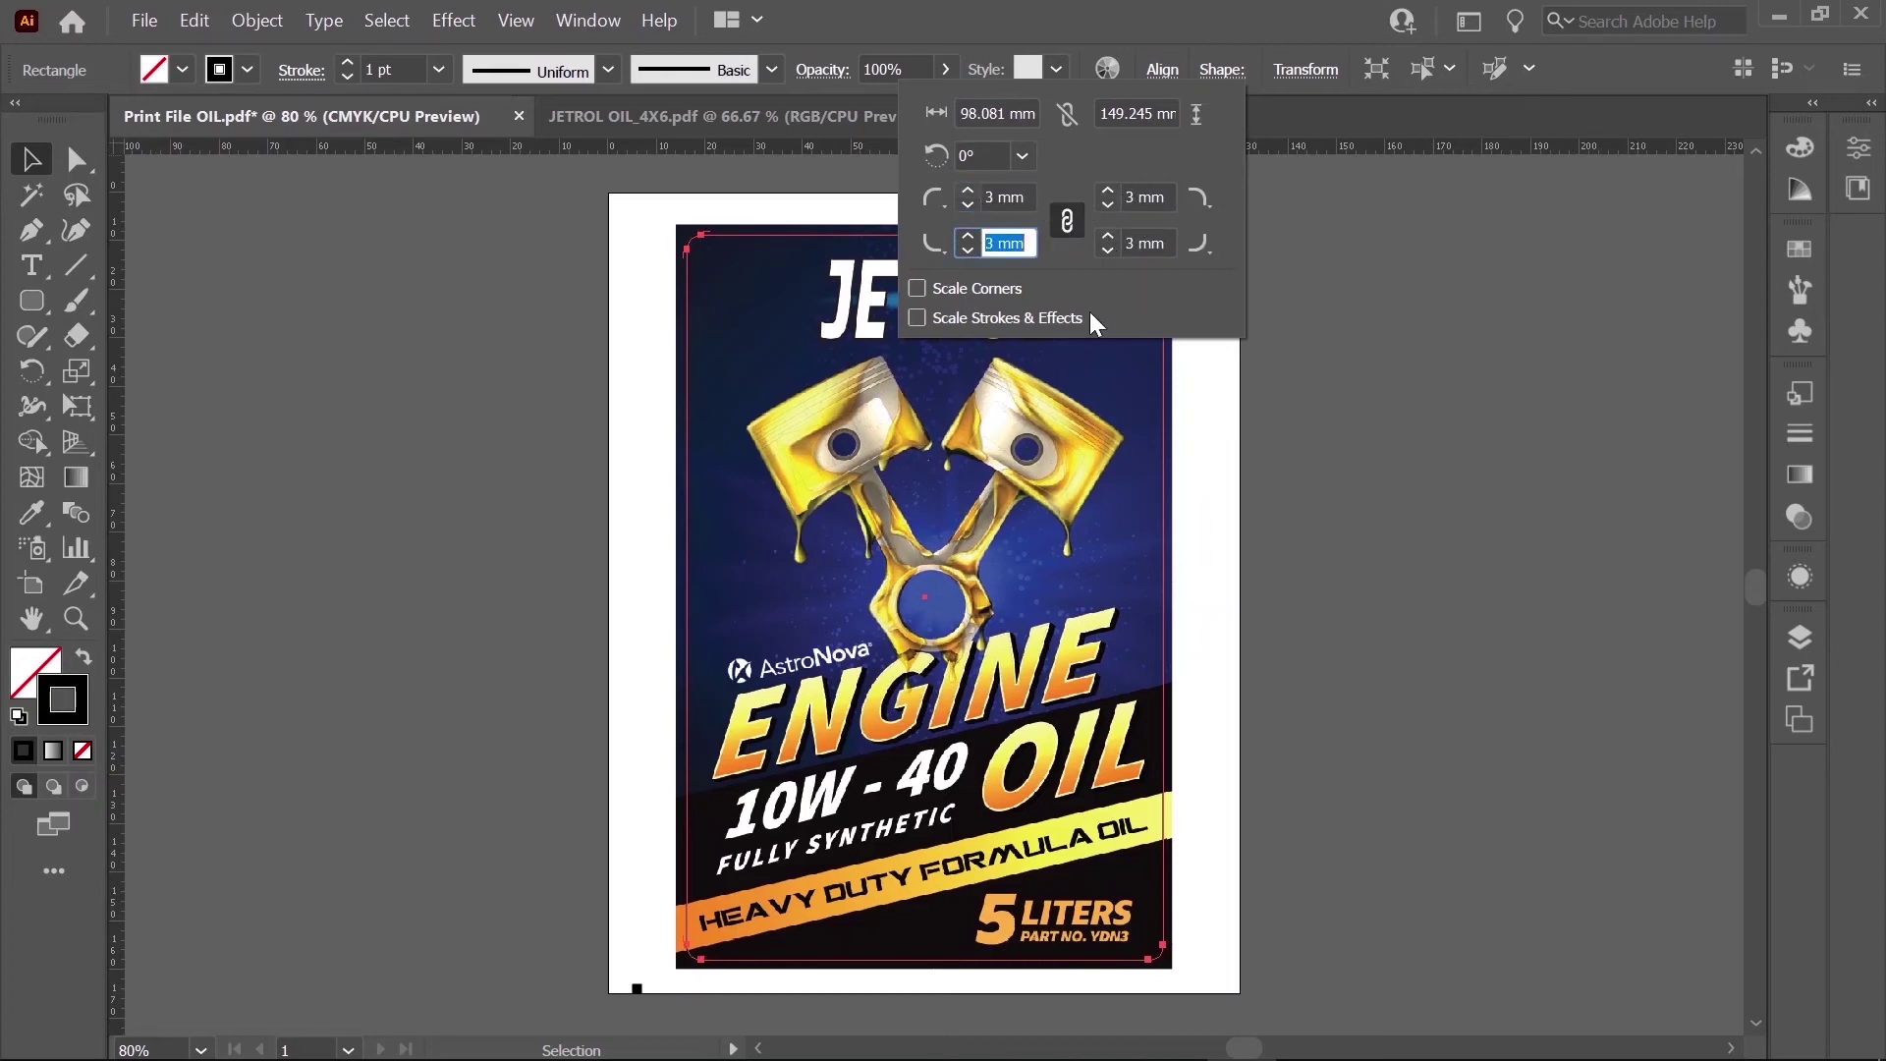
pyautogui.click(1266, 368)
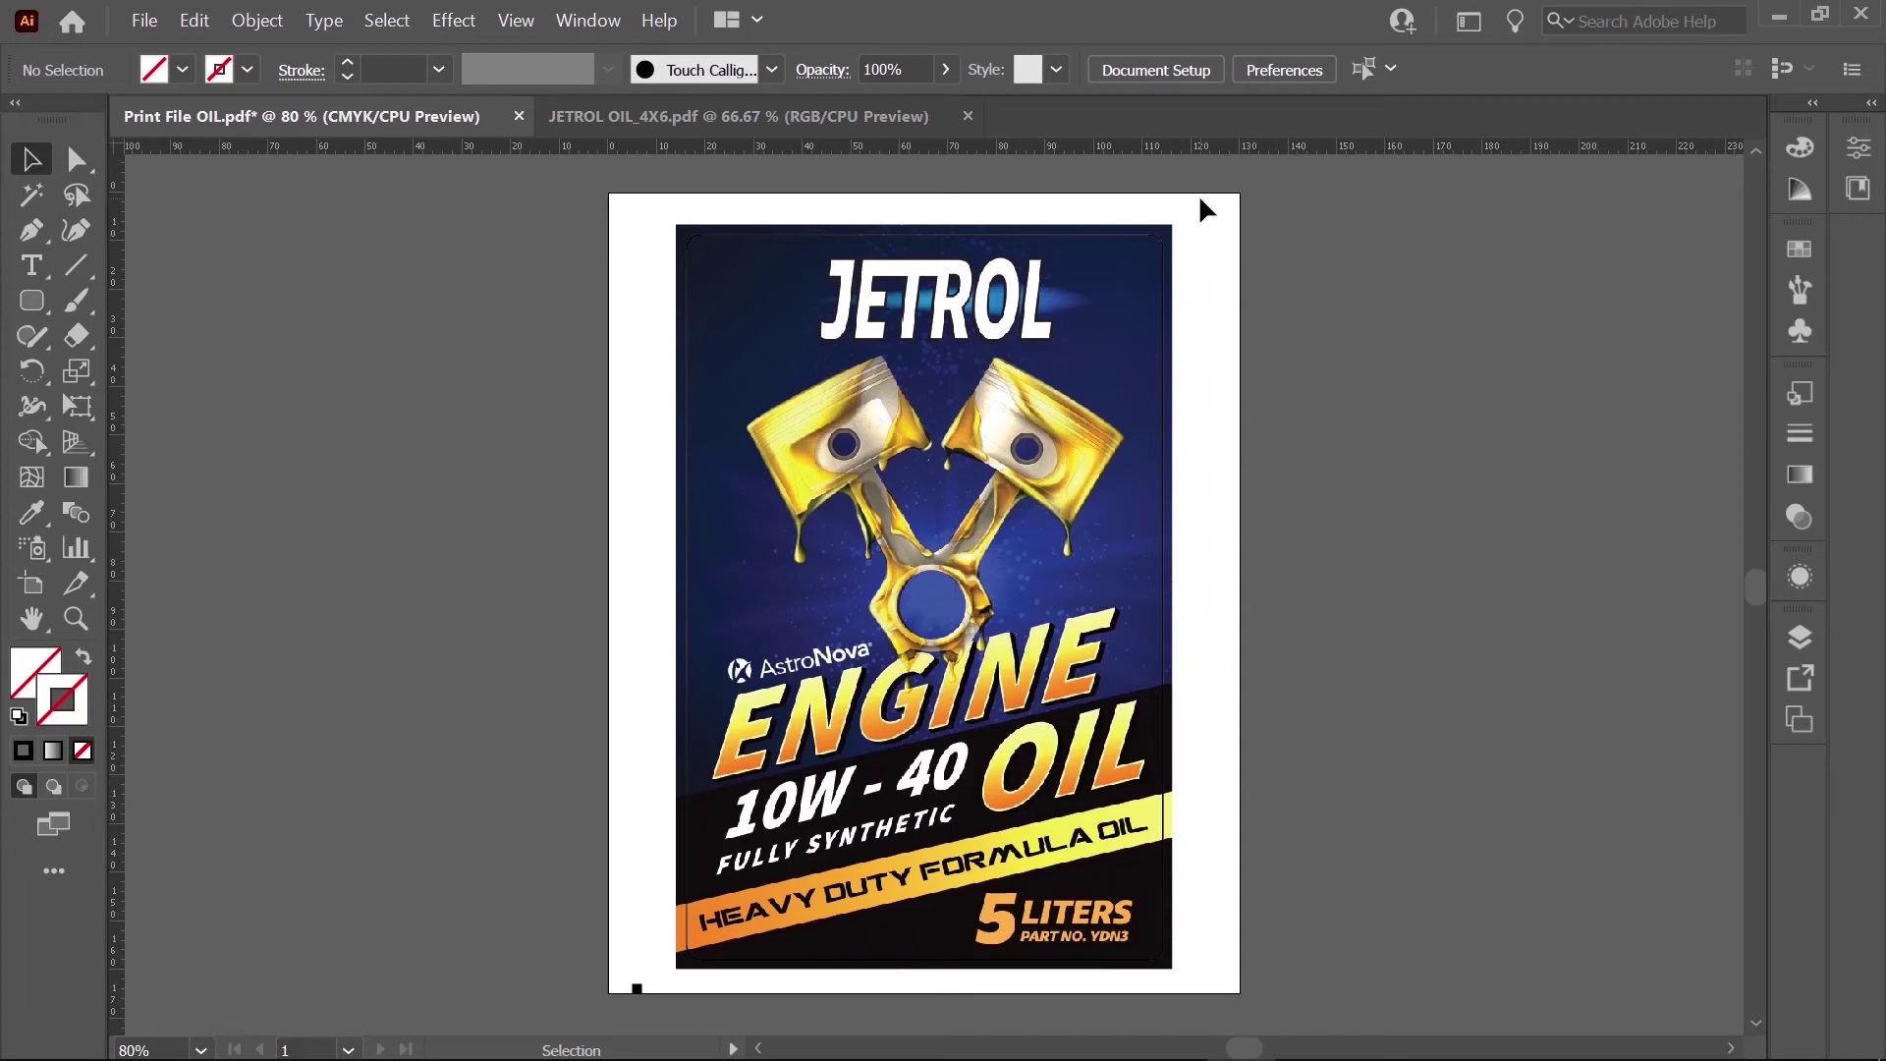
# Step: Move the small black mark rectangle into Cut Layer above the rounded outline
pyautogui.click(1797, 639)
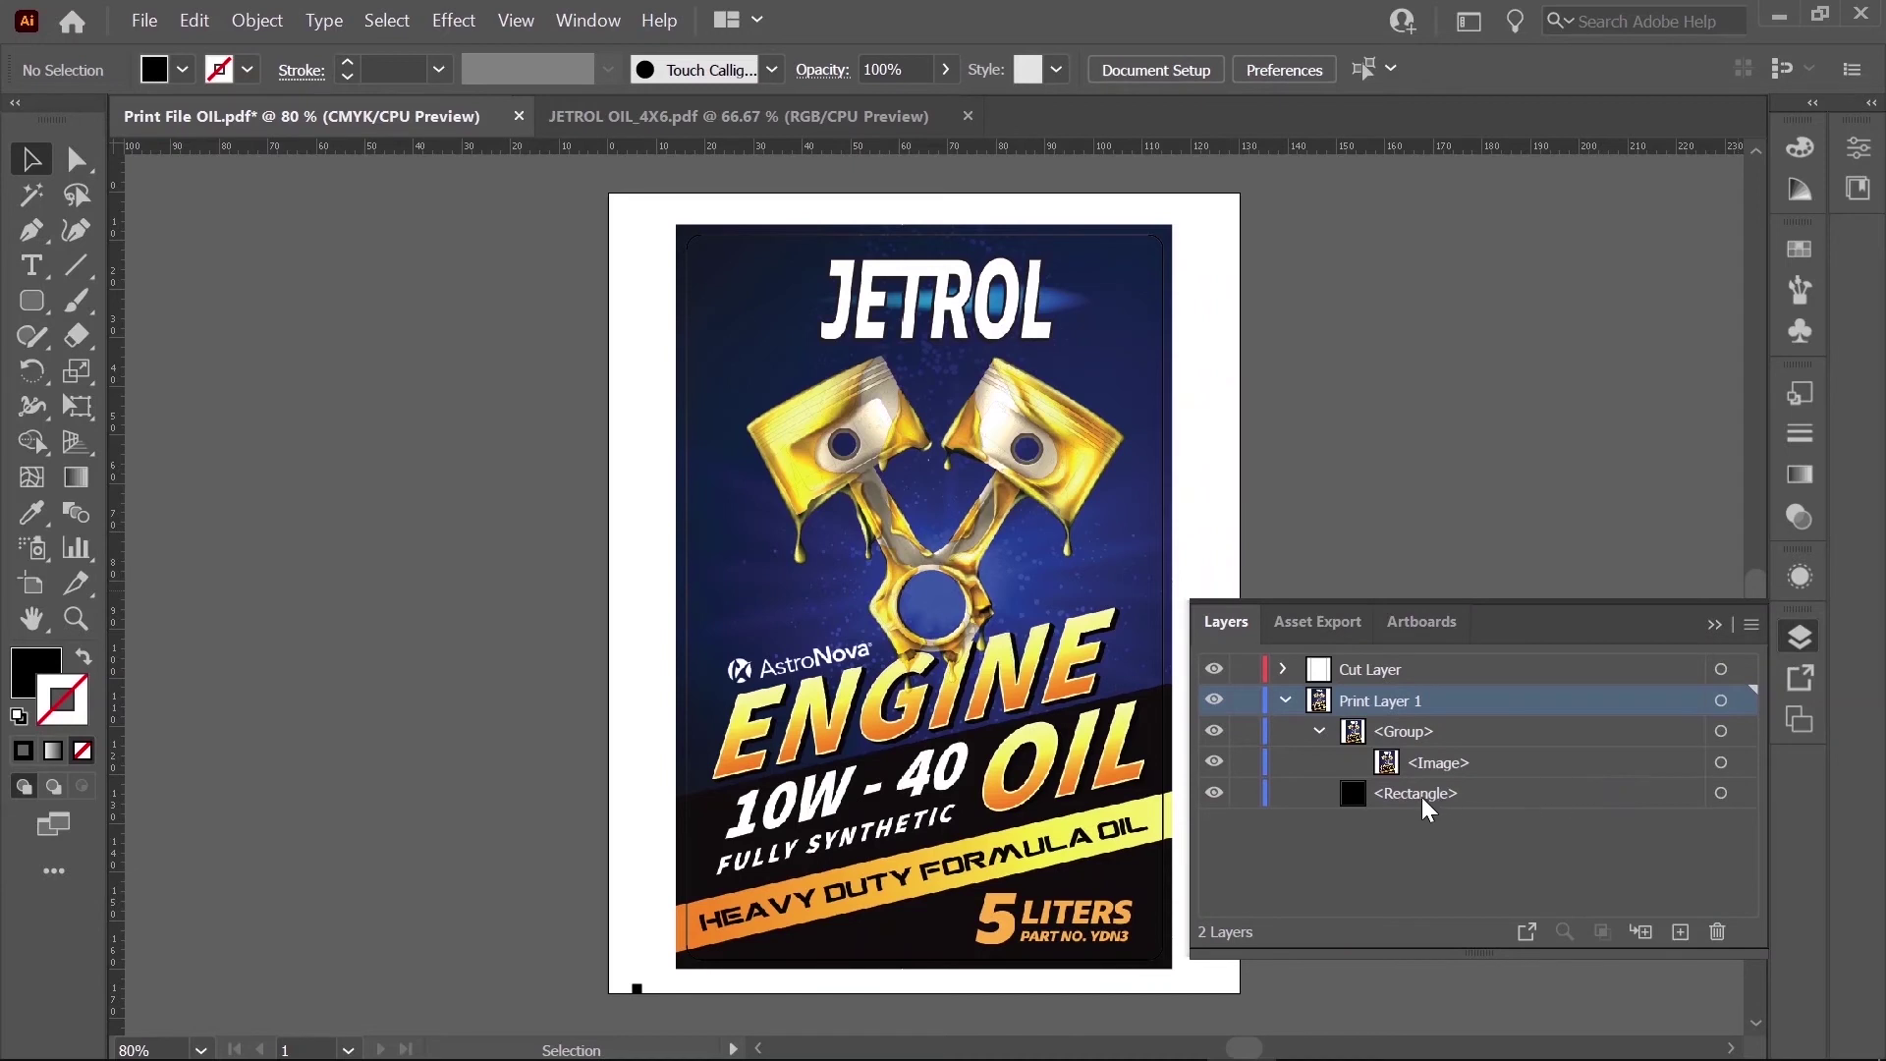
pyautogui.click(1742, 794)
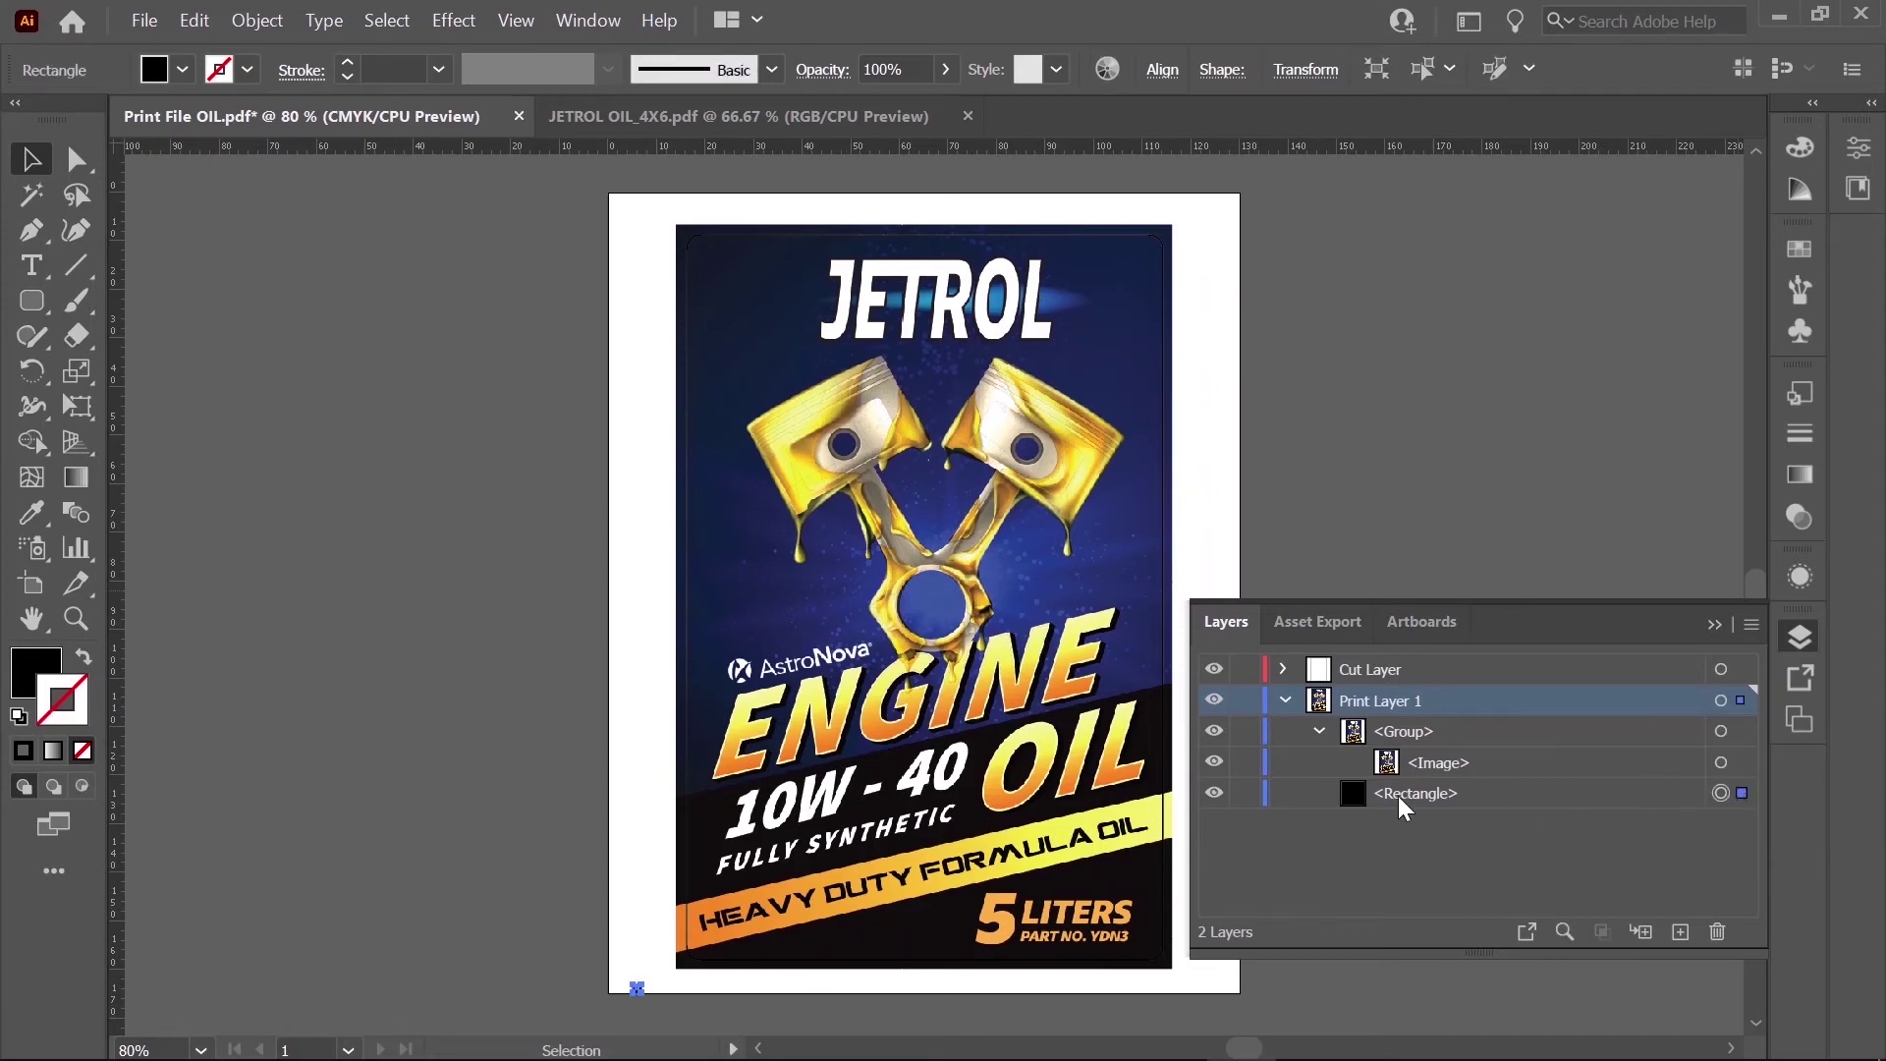
pyautogui.moveTo(1411, 794); pyautogui.dragTo(1412, 670)
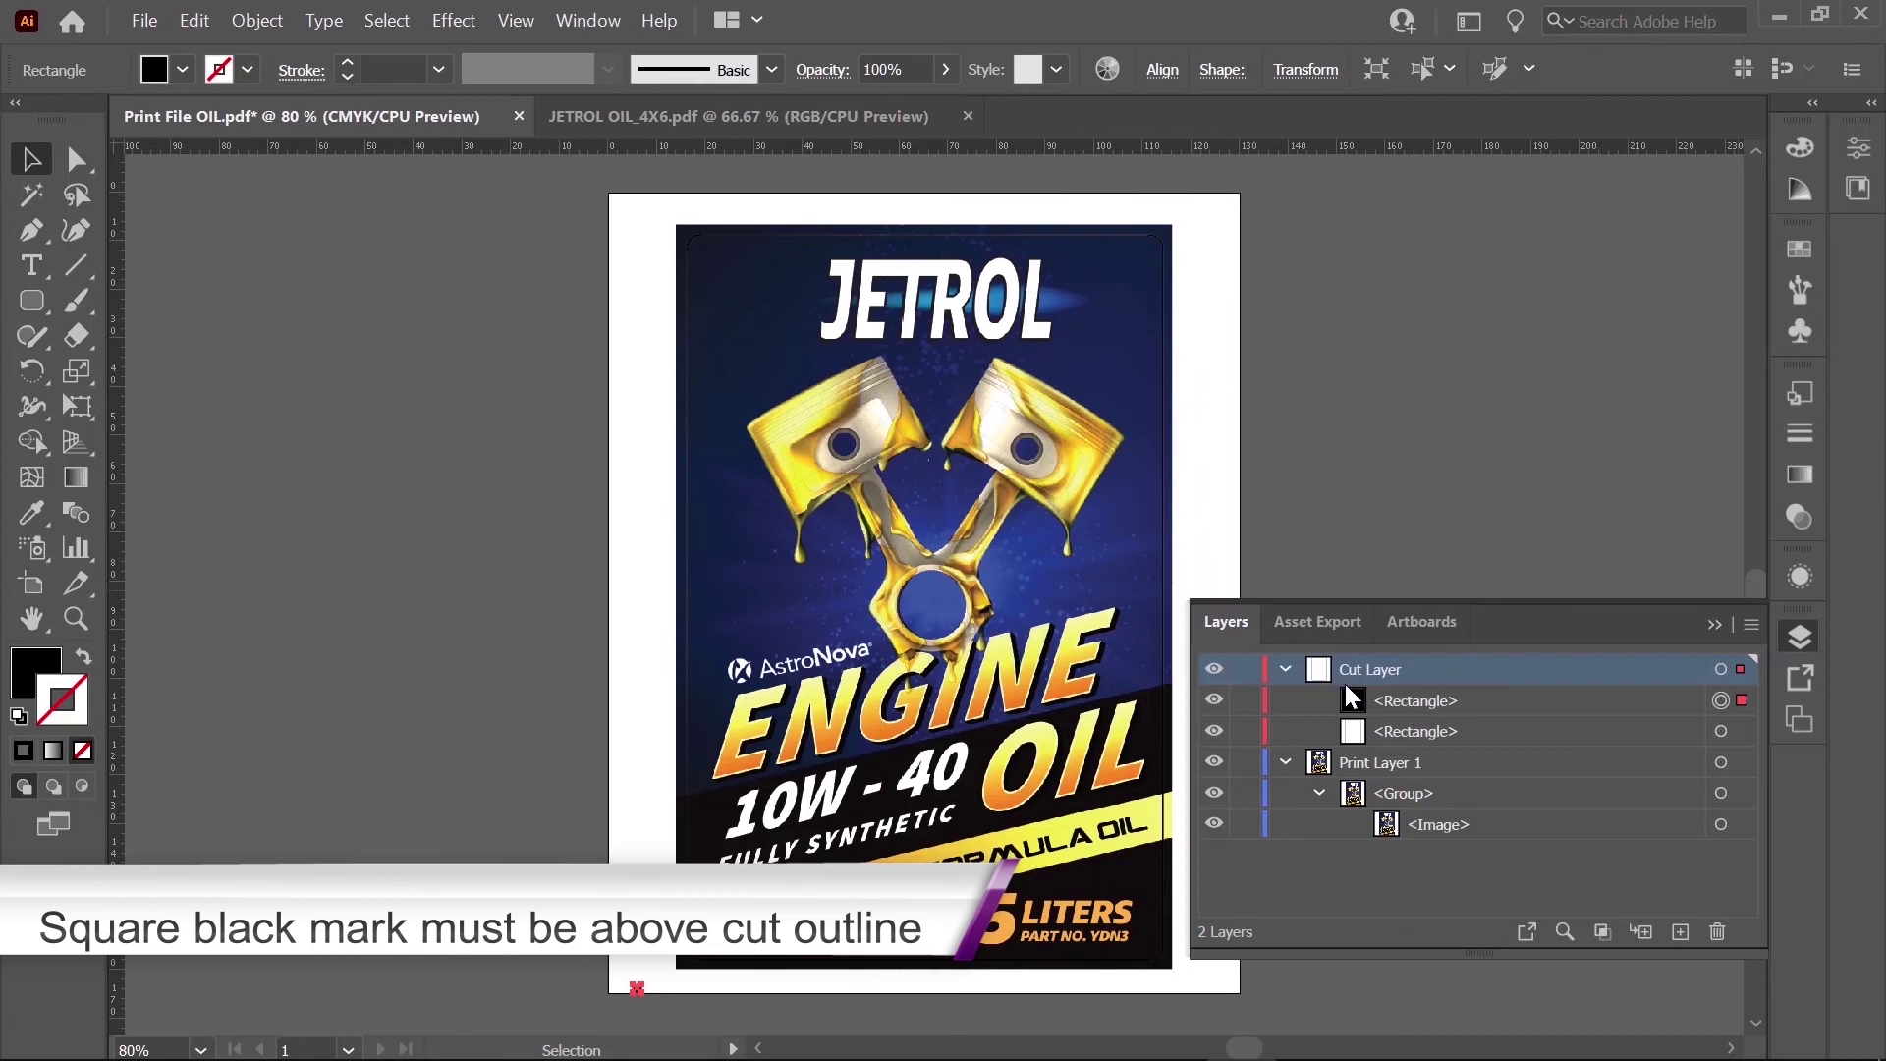
# Step: Delete the label artwork group from Print Layer 1 and hide that layer
pyautogui.click(1741, 765)
pyautogui.press('Delete')
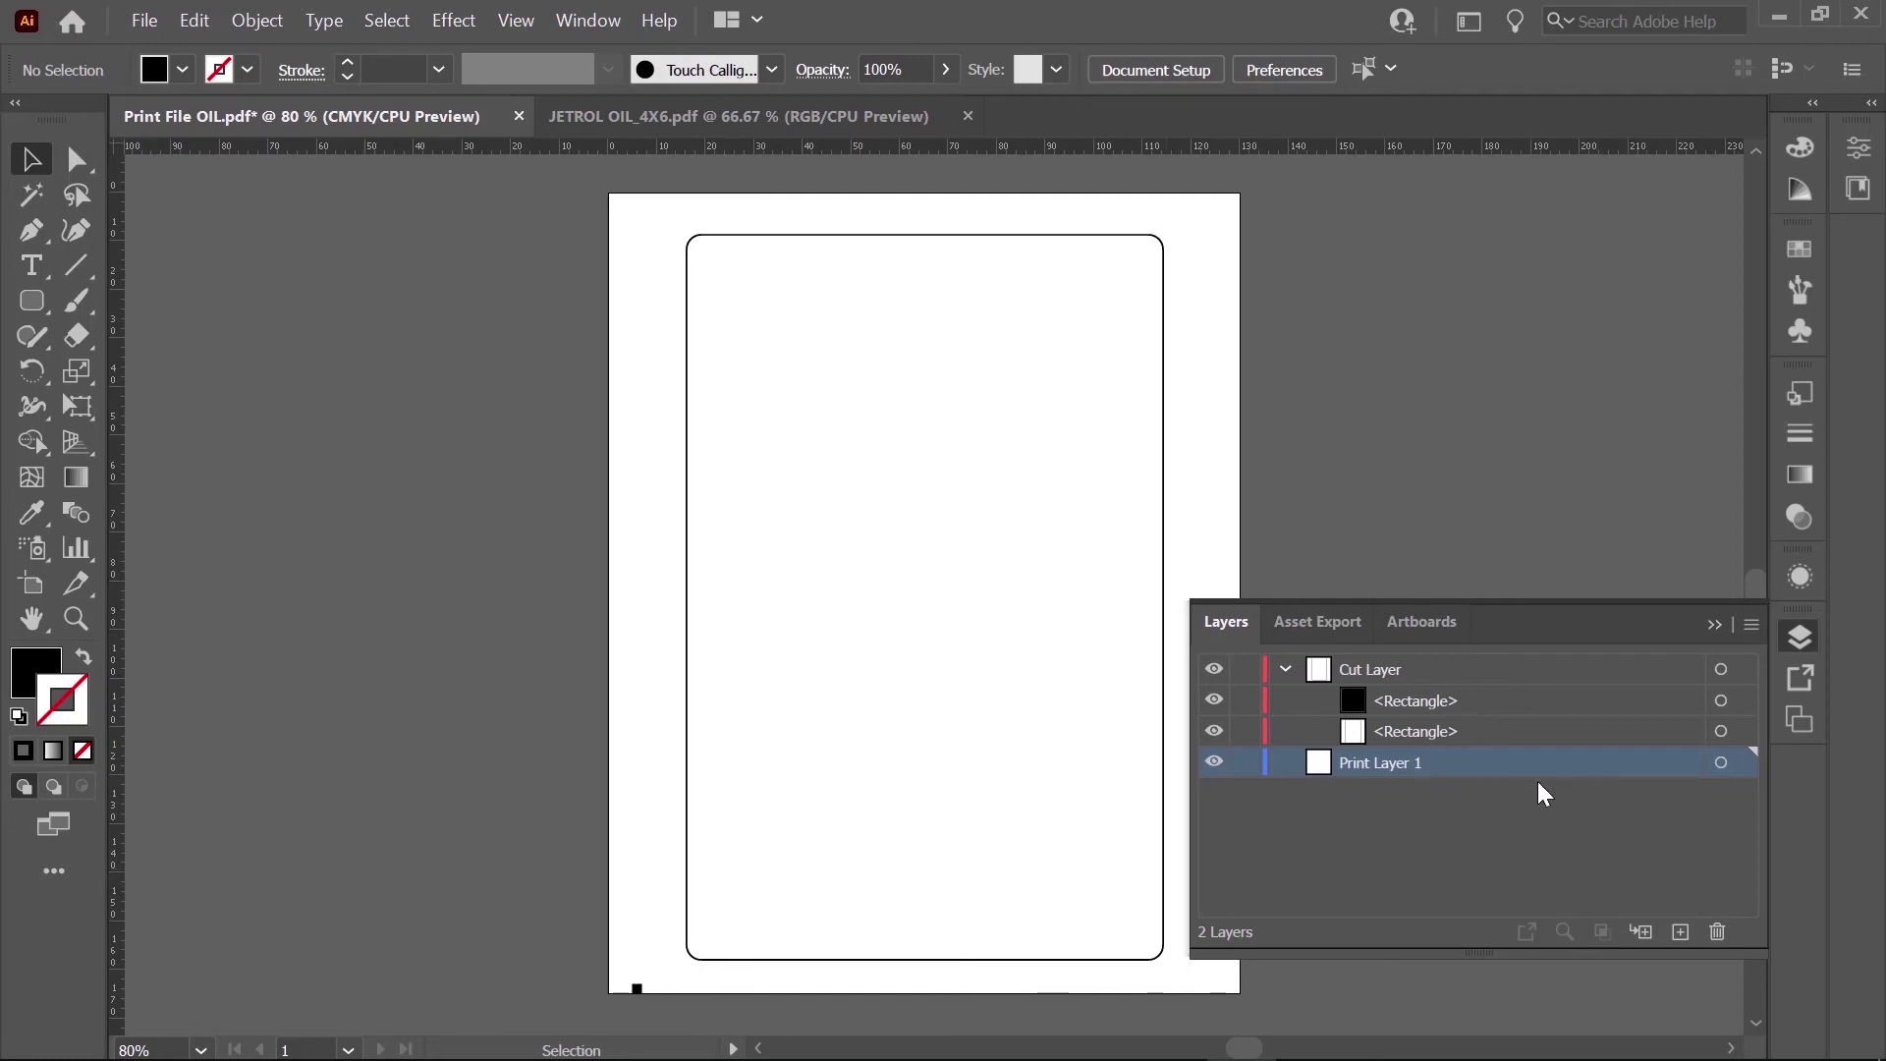
pyautogui.click(1214, 763)
pyautogui.click(1233, 344)
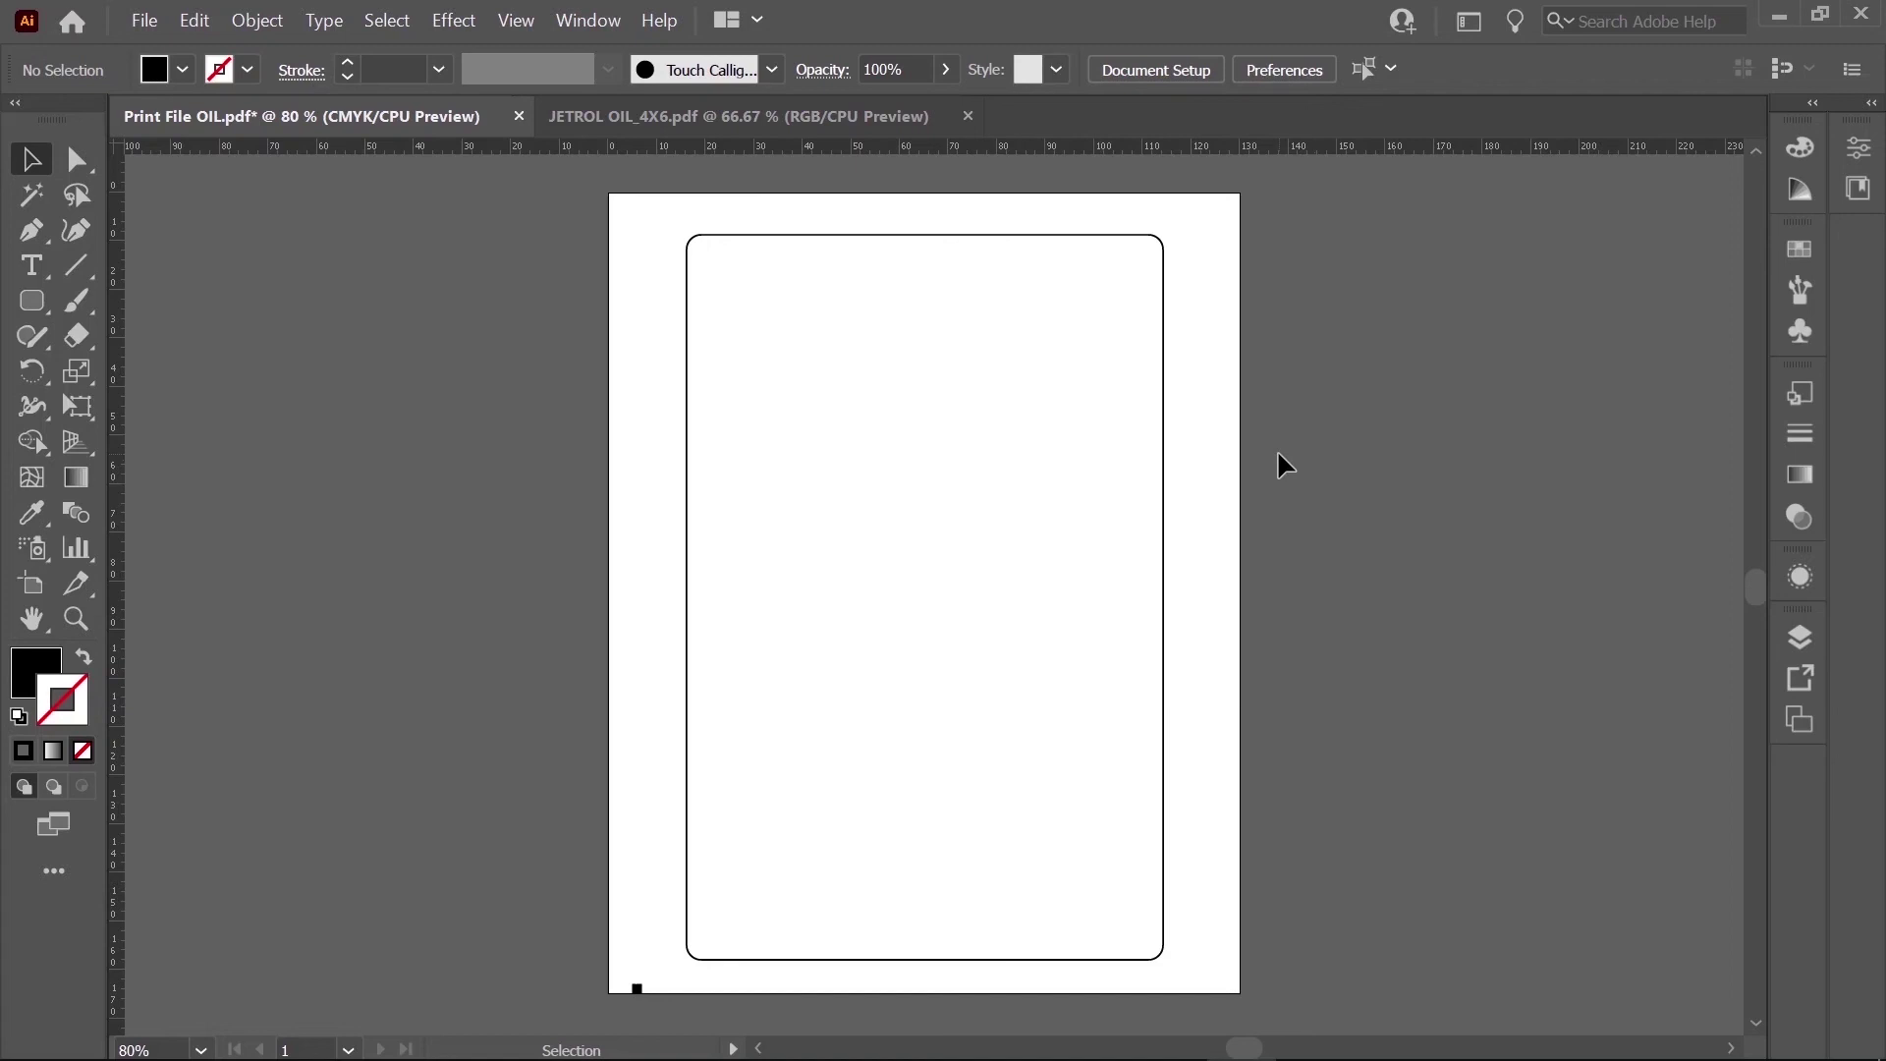
# Step: Save the document to the Desktop as 'Cut File OIL.pdf' with the High Quality Print preset
pyautogui.click(144, 21)
pyautogui.click(245, 306)
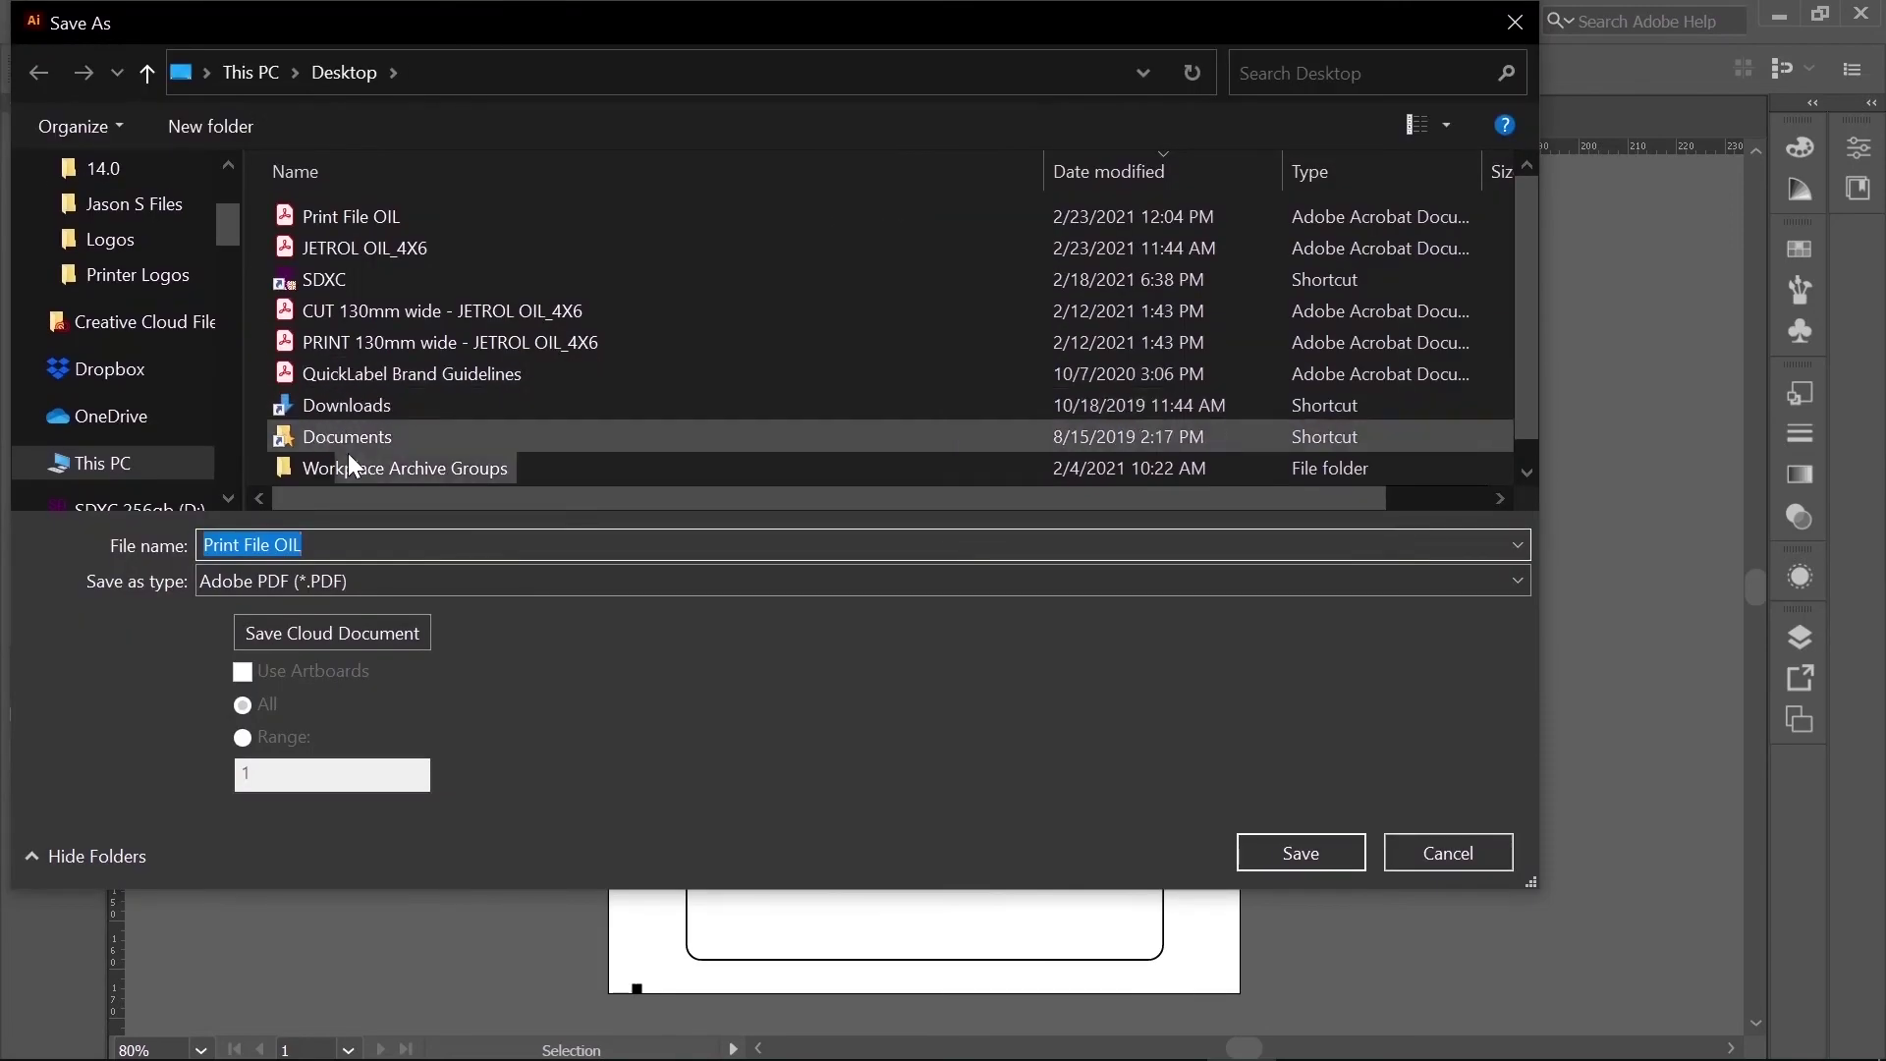
pyautogui.click(218, 544)
pyautogui.doubleClick(218, 544)
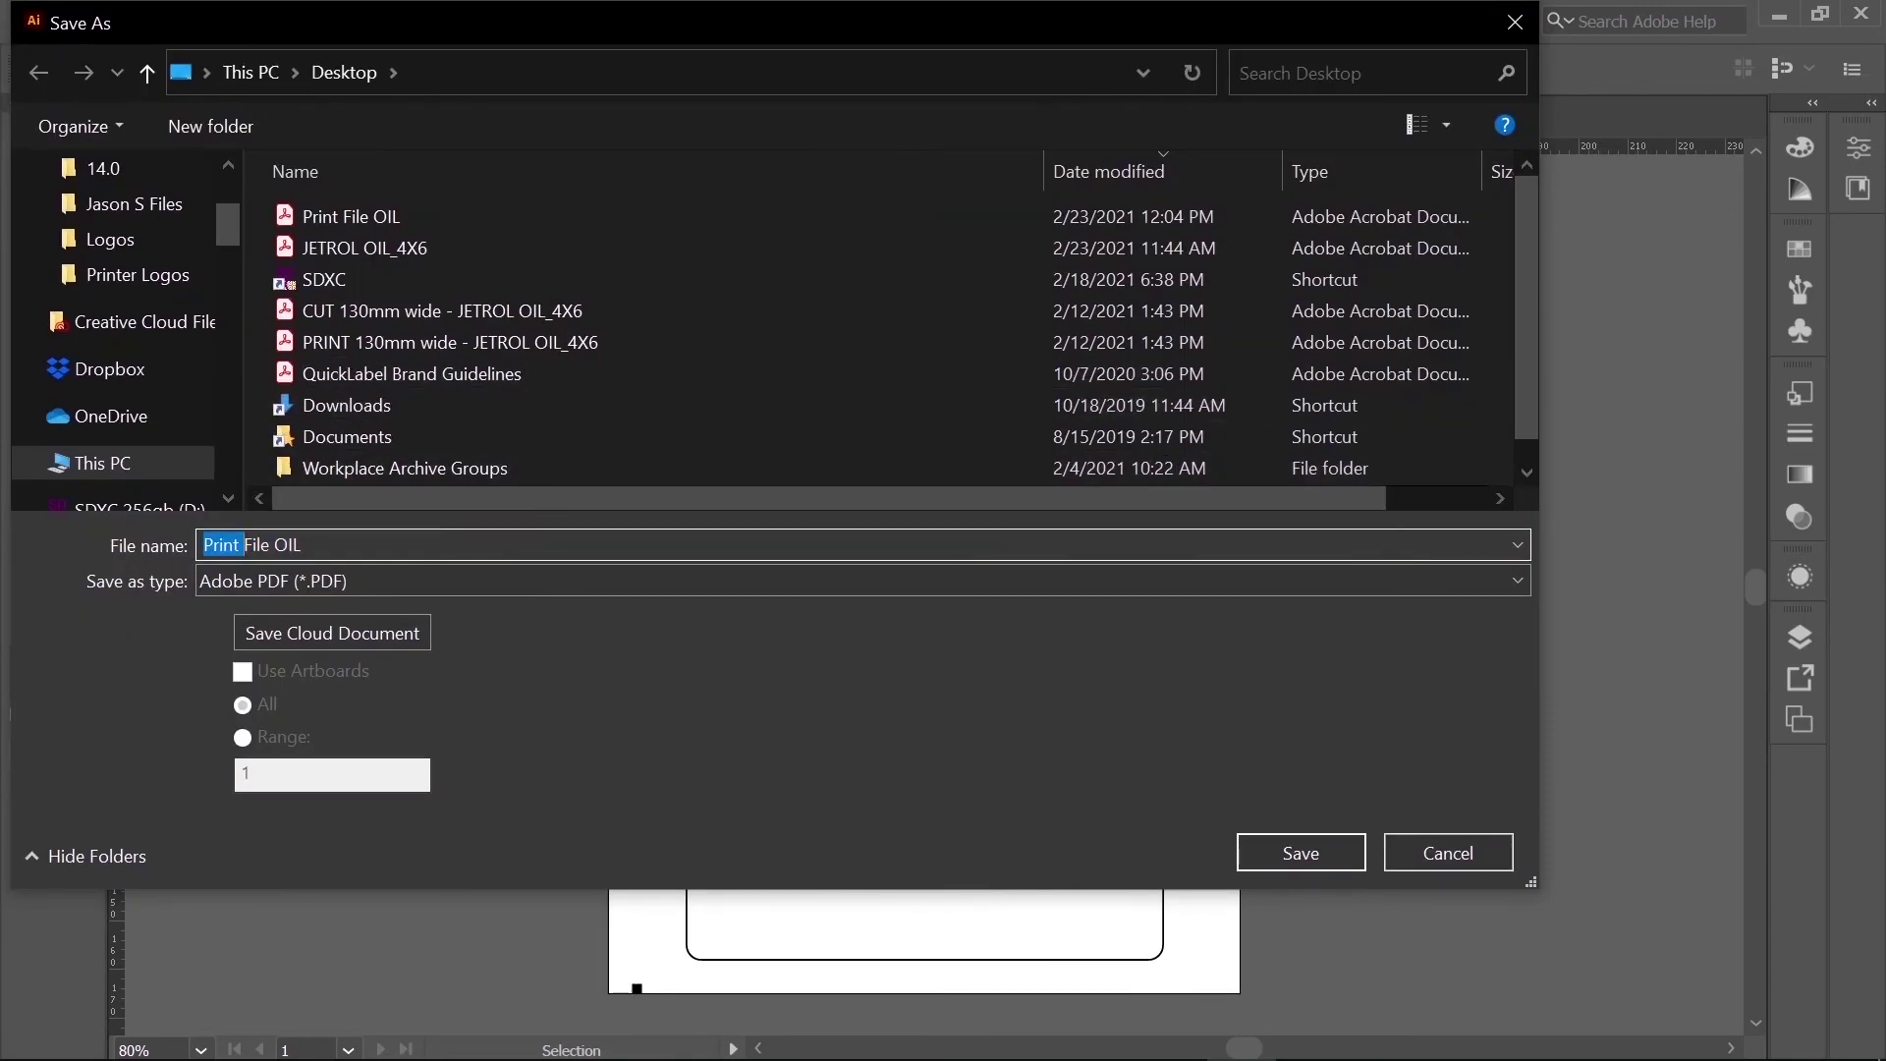
pyautogui.write('Cut')
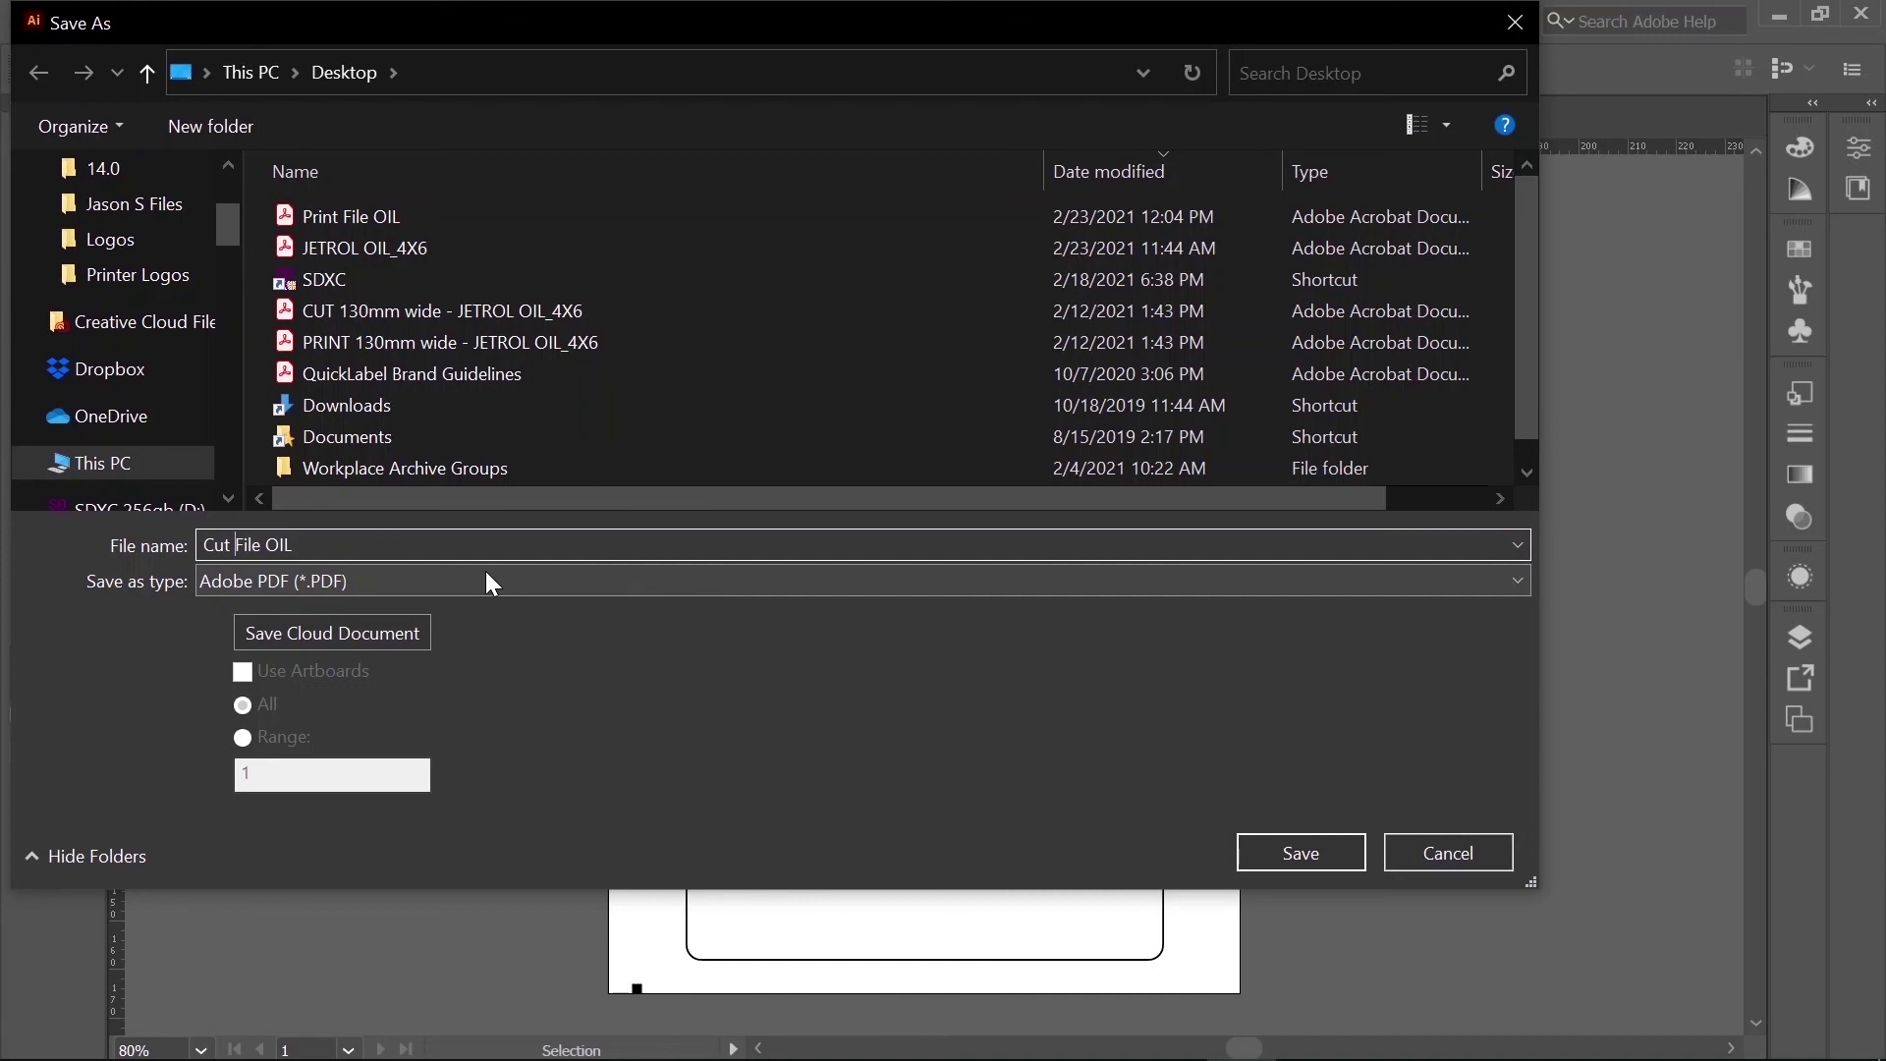
pyautogui.click(1287, 849)
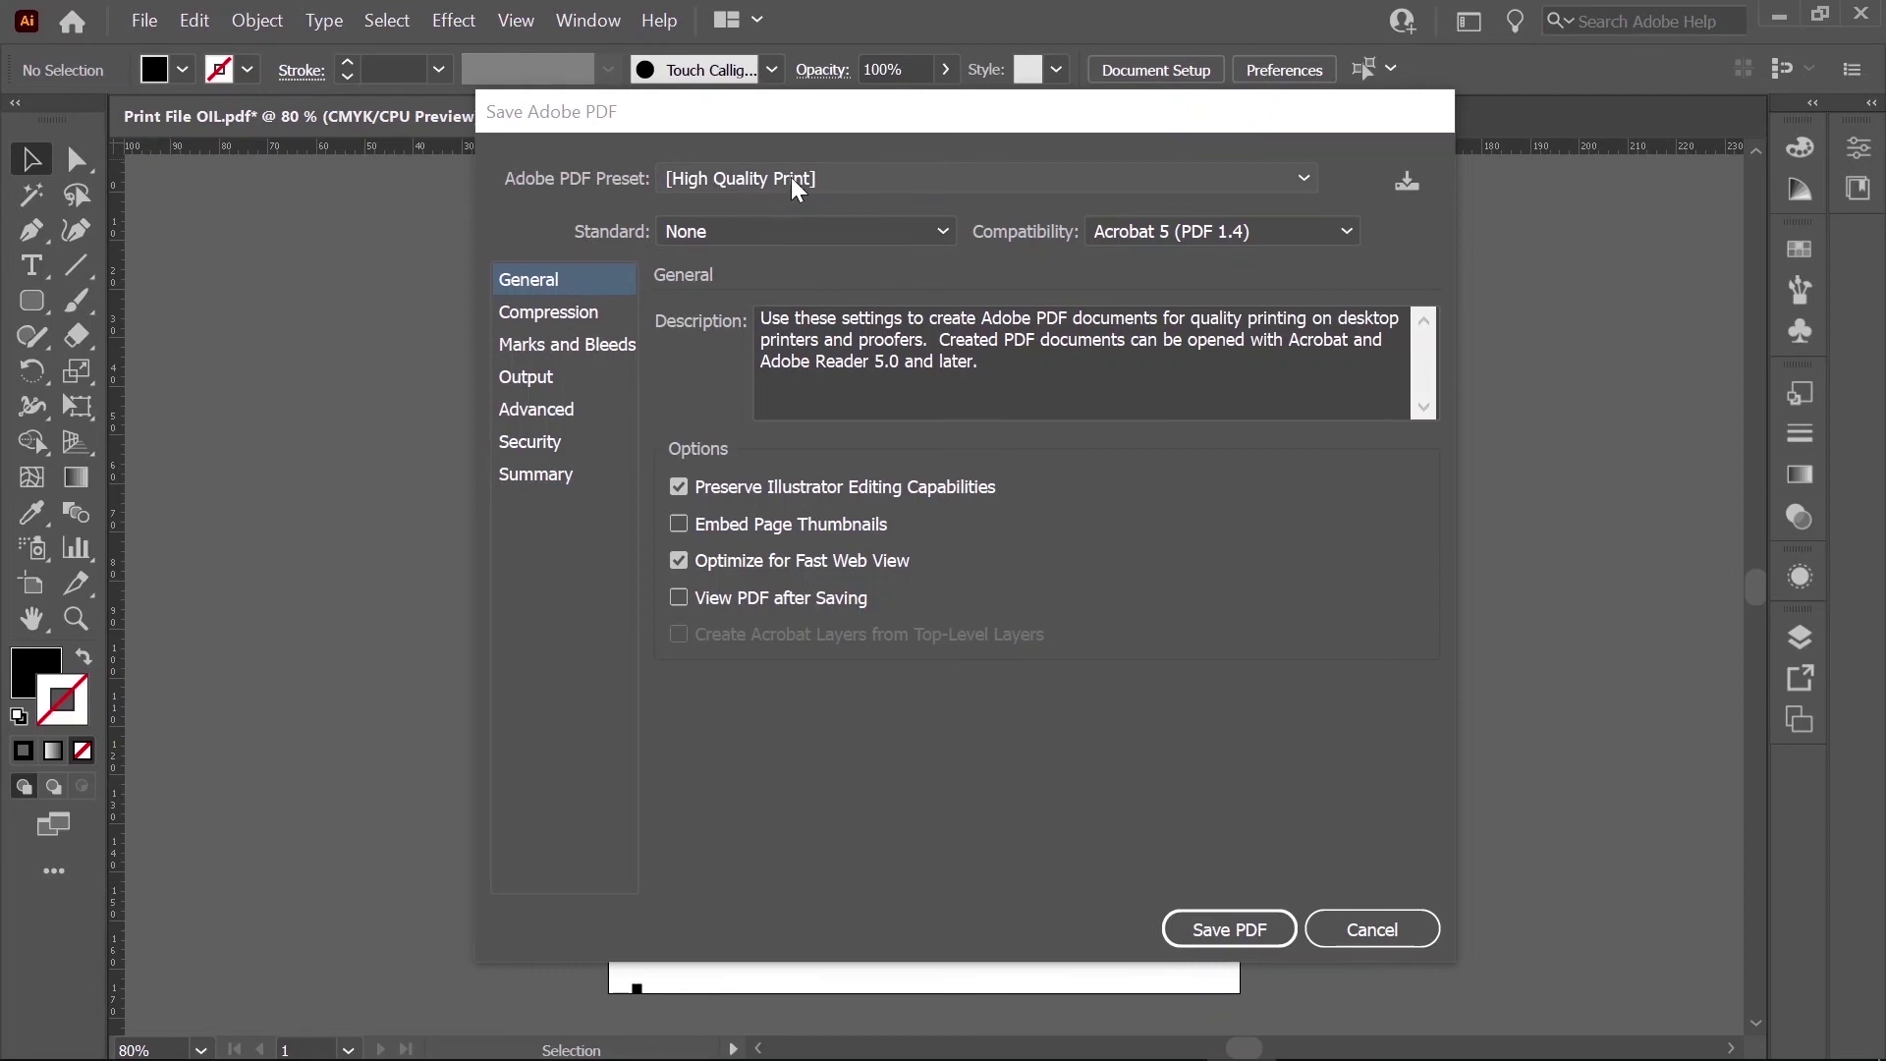
pyautogui.click(1229, 929)
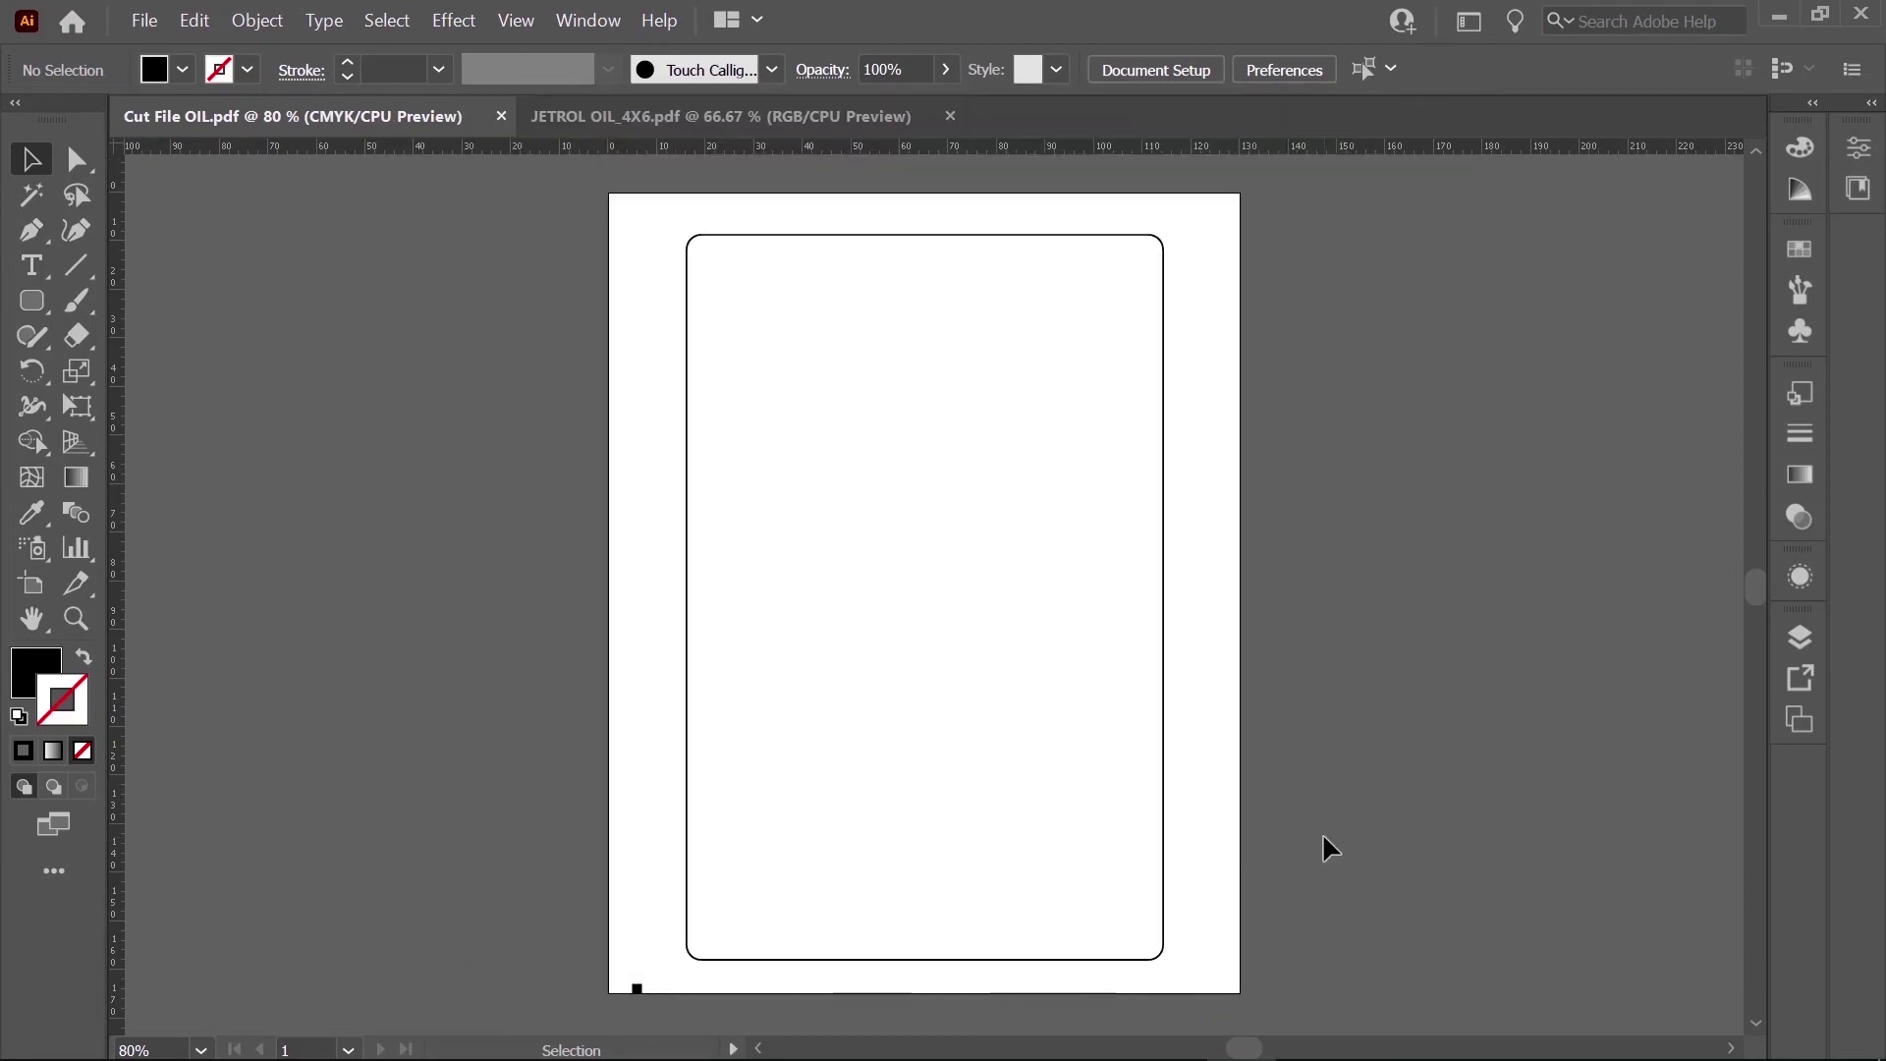